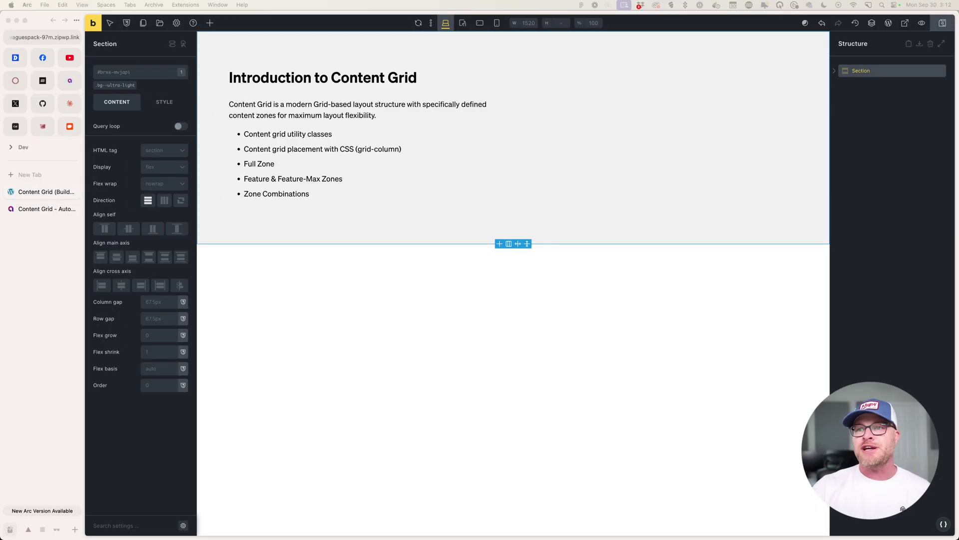
Add a section below the intro section and rename it Traditional Section
{"action": "left_click", "coordinate": [487, 393]}
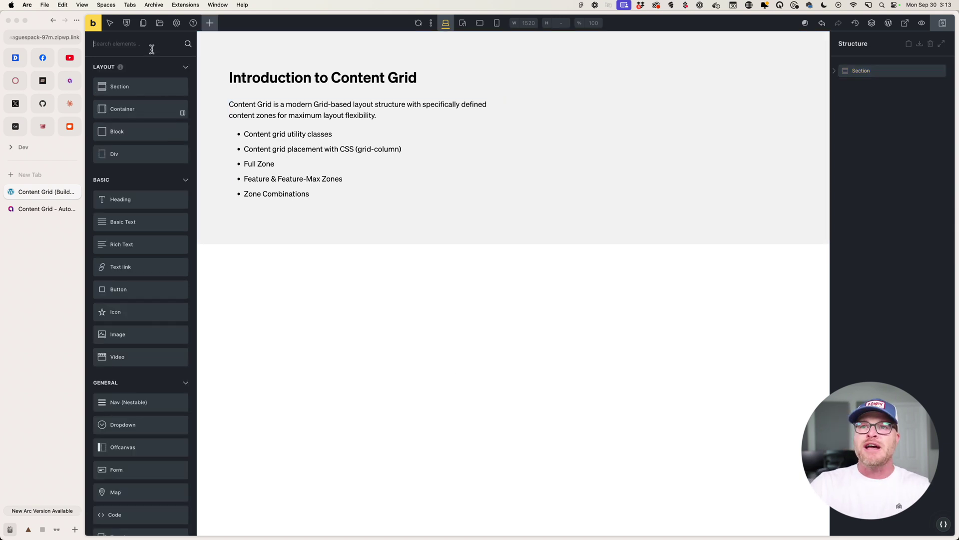
{"action": "type", "text": "sec"}
{"action": "left_click", "coordinate": [142, 73]}
{"action": "left_click", "coordinate": [860, 86]}
{"action": "type", "text": "Traditional Section"}
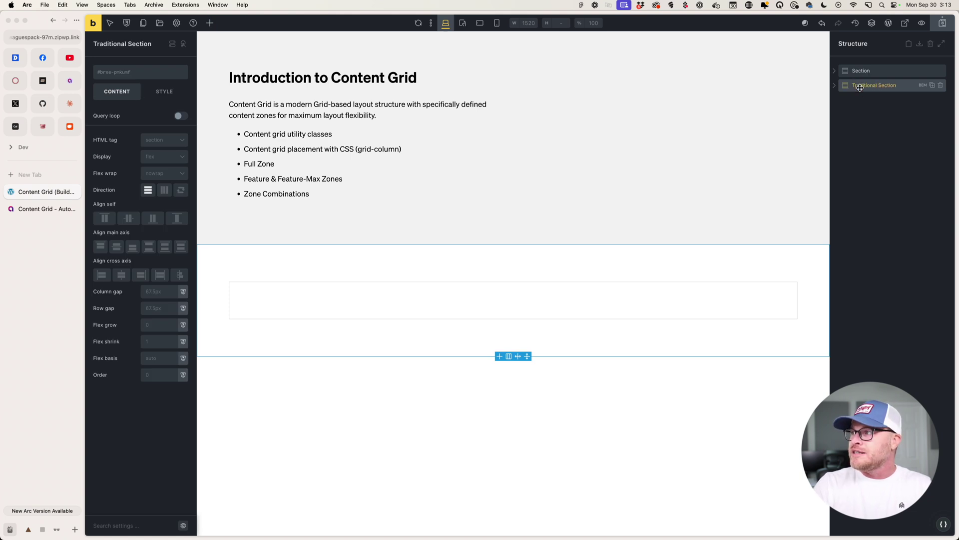
{"action": "key", "text": "Return"}
Insert a heading and a basic text element into the Traditional Section's container
{"action": "left_click", "coordinate": [486, 310]}
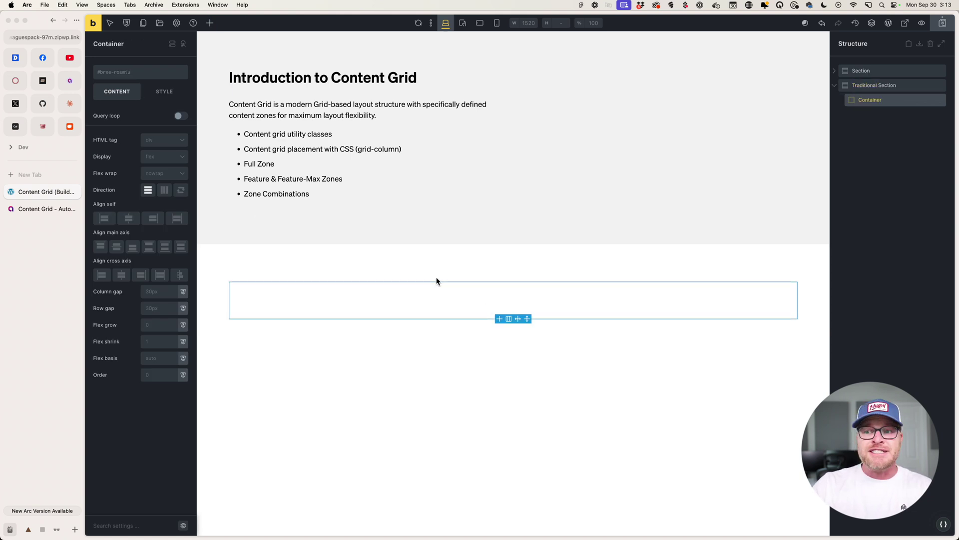
{"action": "left_click", "coordinate": [210, 23]}
{"action": "type", "text": "heading"}
{"action": "key", "text": "Return"}
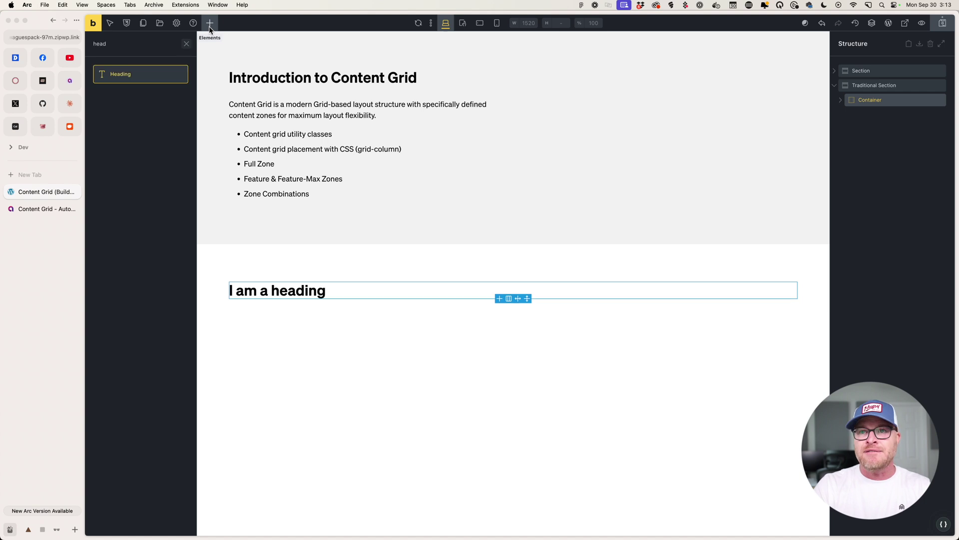
{"action": "type", "text": "text"}
{"action": "key", "text": "Return"}
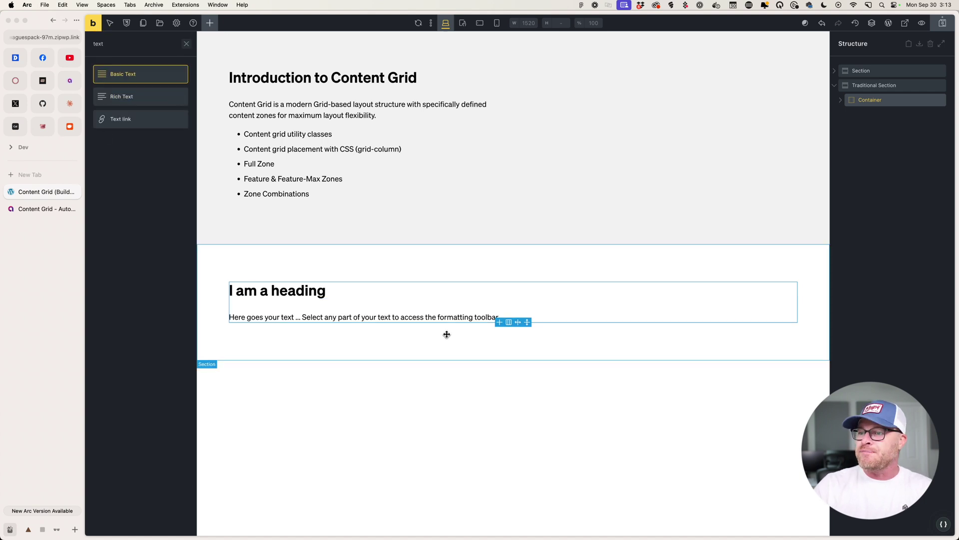
Add a second container to the Traditional Section and insert an image element inside it
{"action": "left_click", "coordinate": [445, 334]}
{"action": "left_click", "coordinate": [209, 23]}
{"action": "type", "text": "container"}
{"action": "key", "text": "Return"}
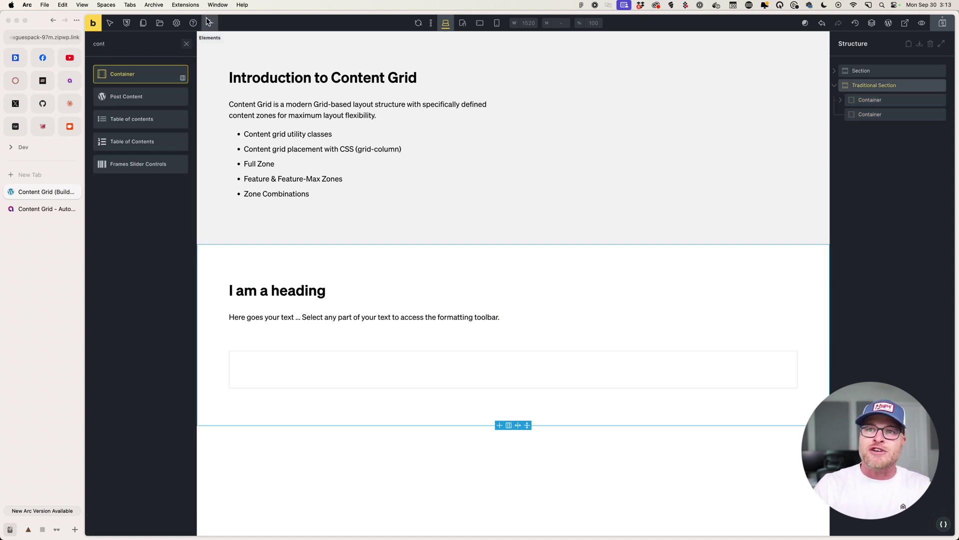
{"action": "left_click", "coordinate": [209, 23]}
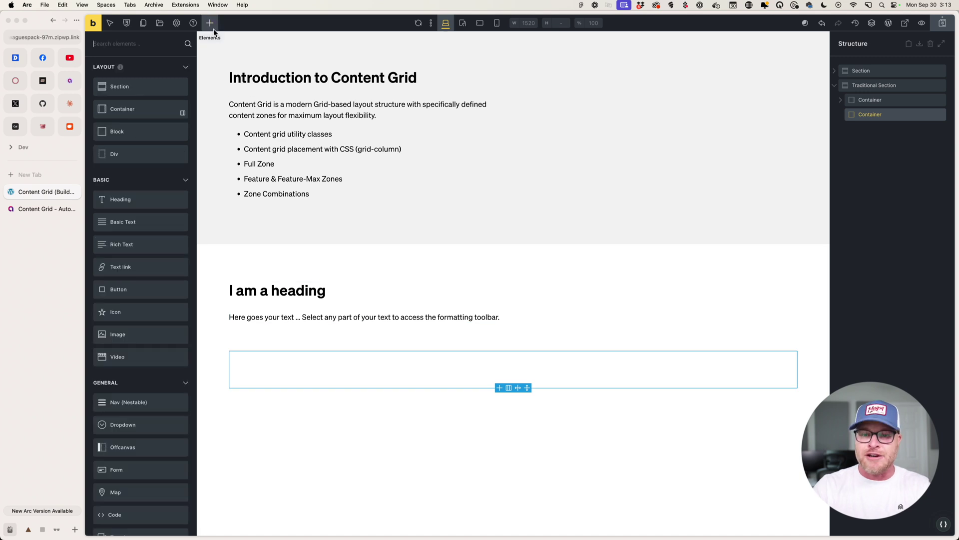
{"action": "type", "text": "image"}
{"action": "key", "text": "Return"}
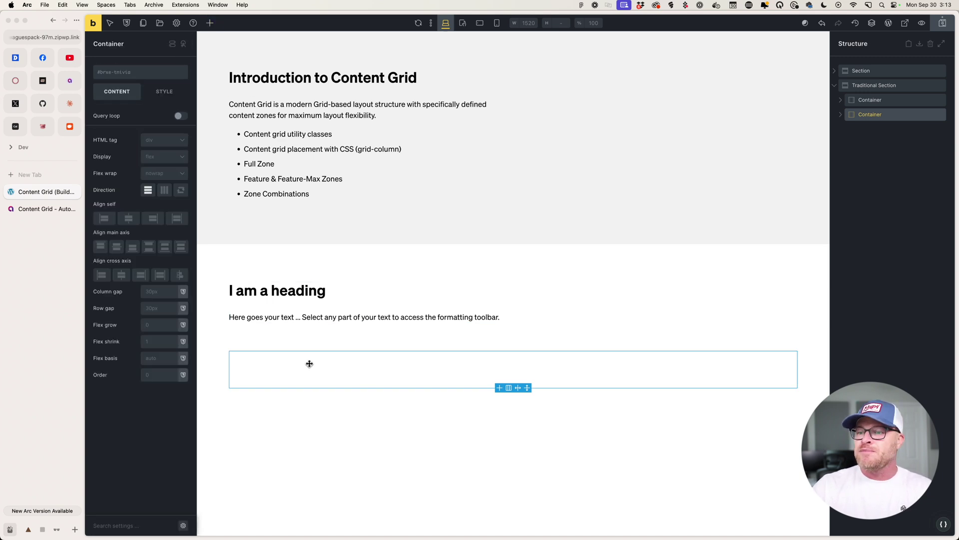
Insert the dark smartwatch picture from the media library's Apple folder into the image element
{"action": "left_click", "coordinate": [167, 126]}
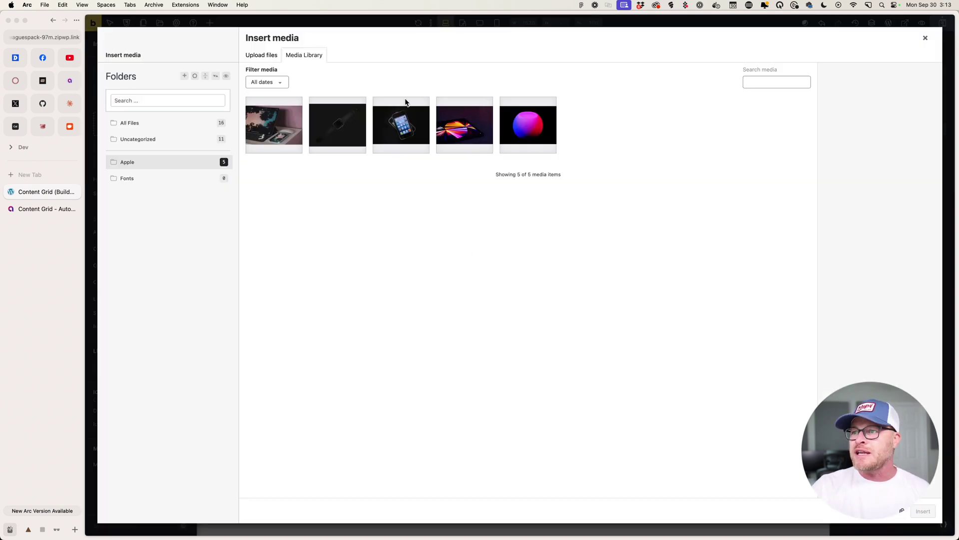
{"action": "left_click", "coordinate": [340, 126]}
{"action": "left_click", "coordinate": [924, 511]}
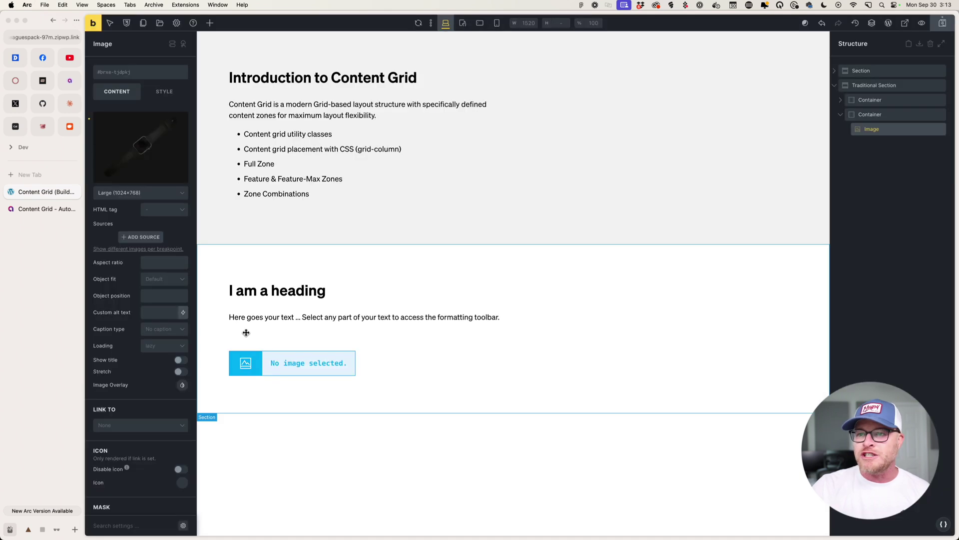
Set the image's width to 100%, its HTML tag to figure and its aspect ratio to 16/6
{"action": "left_click", "coordinate": [165, 92]}
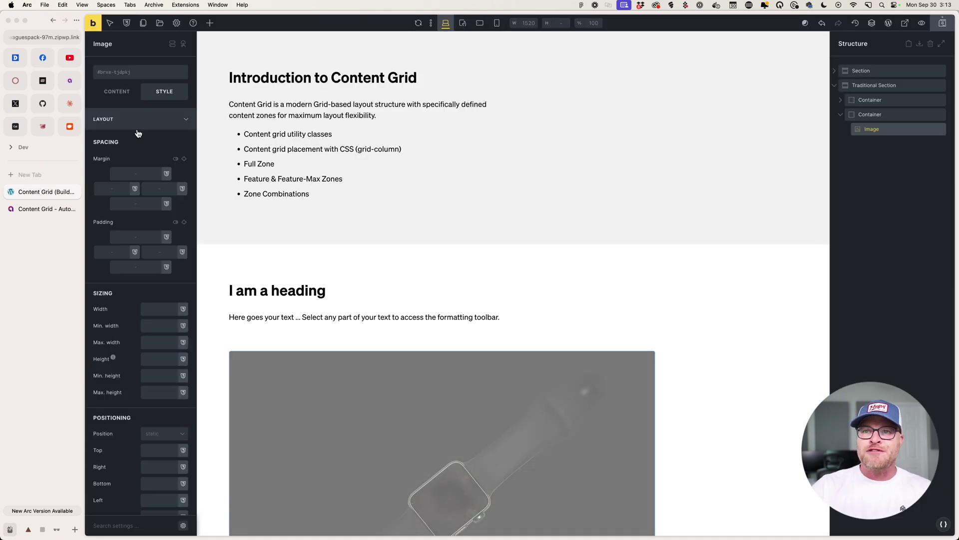
{"action": "left_click", "coordinate": [149, 310]}
{"action": "type", "text": "100%"}
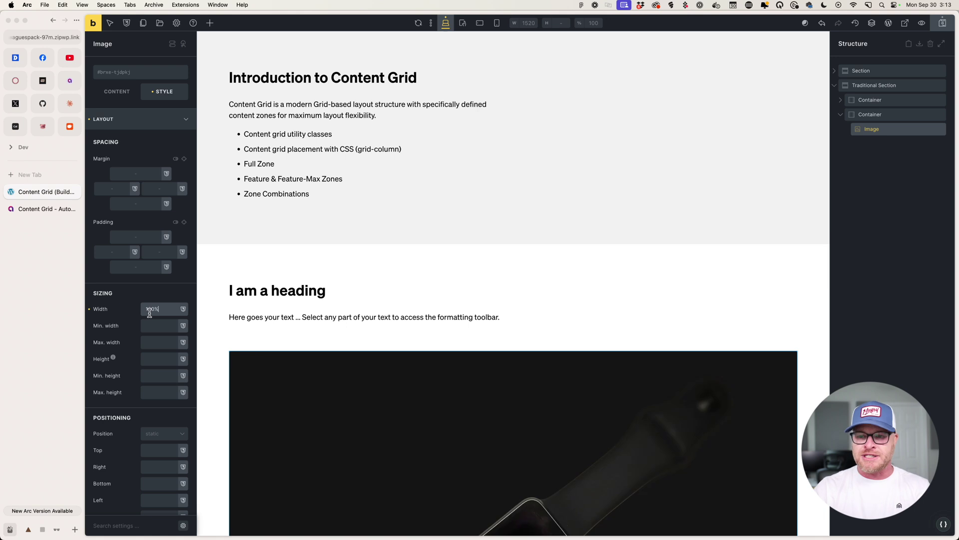
{"action": "left_click", "coordinate": [117, 92]}
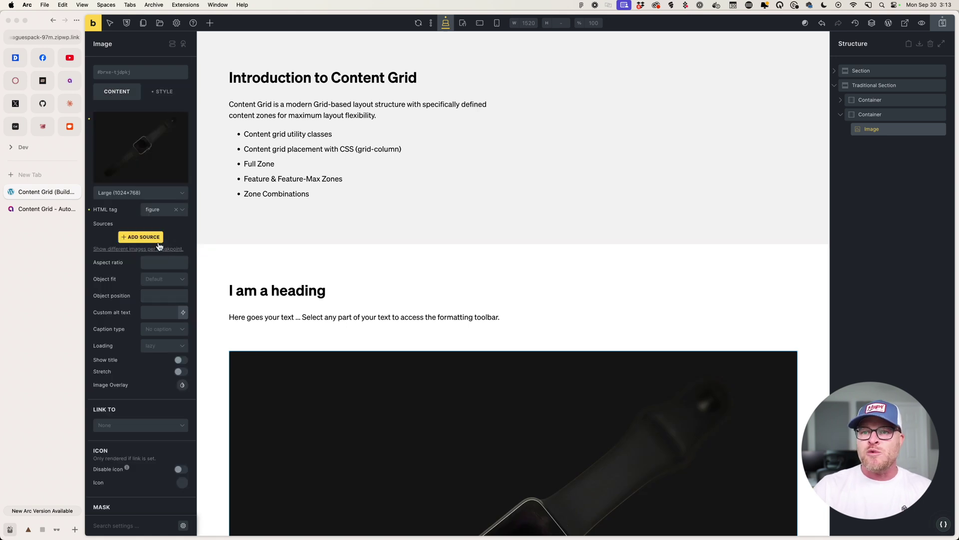
{"action": "left_click", "coordinate": [156, 261]}
{"action": "type", "text": "16/9"}
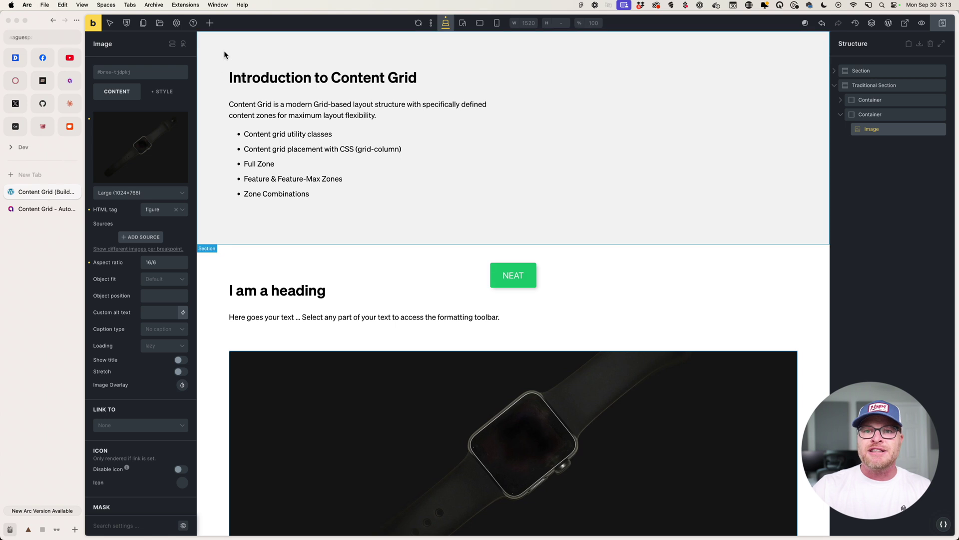
Review the new heading, text and image section on the live page and return to the builder
{"action": "left_click", "coordinate": [40, 210]}
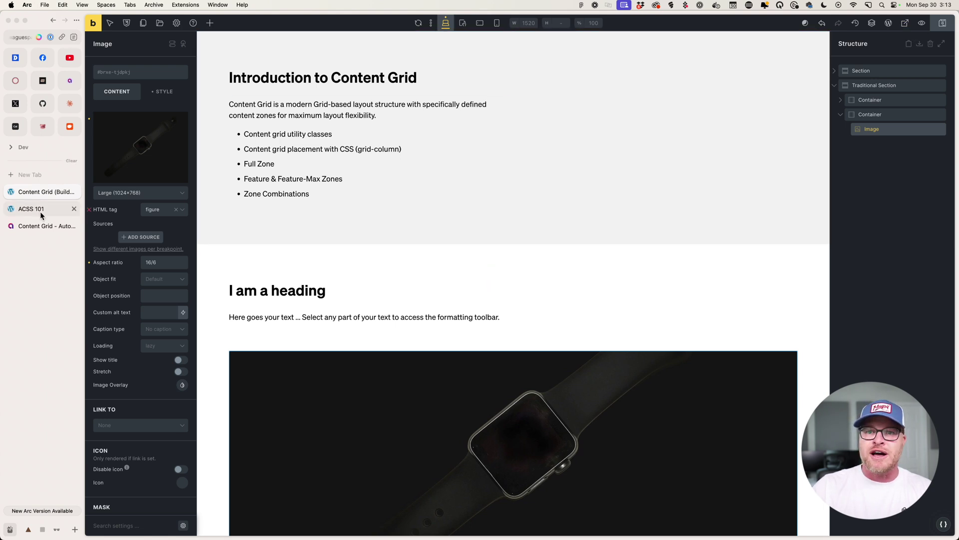
{"action": "scroll", "coordinate": [484, 240], "scroll_direction": "down", "scroll_amount": 2}
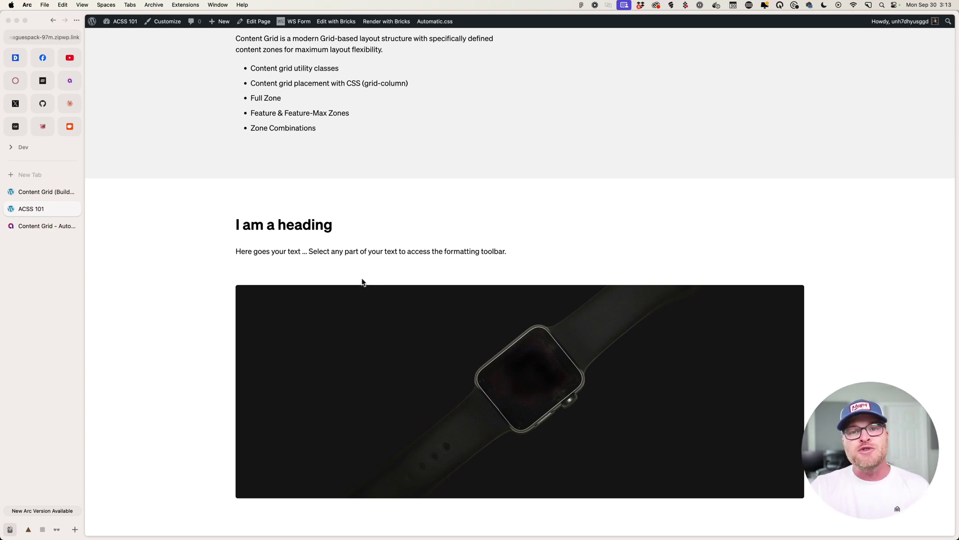
{"action": "left_click", "coordinate": [44, 193]}
Duplicate the Traditional Section and rename the copy Content Grid Section
{"action": "left_click", "coordinate": [874, 85]}
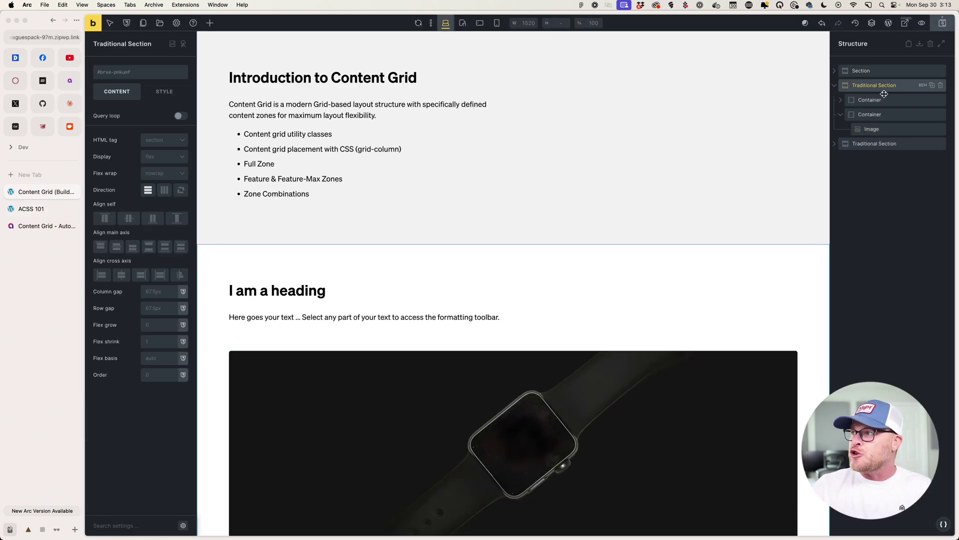
{"action": "key", "text": "cmd+shift+d"}
{"action": "double_click", "coordinate": [879, 143]}
{"action": "type", "text": "Conten"}
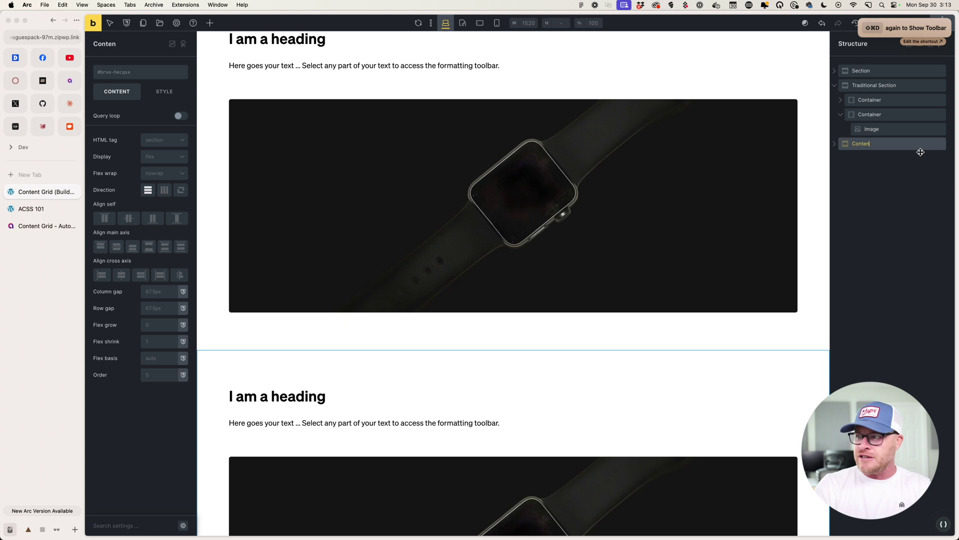
{"action": "type", "text": "t Grid Section"}
{"action": "key", "text": "Return"}
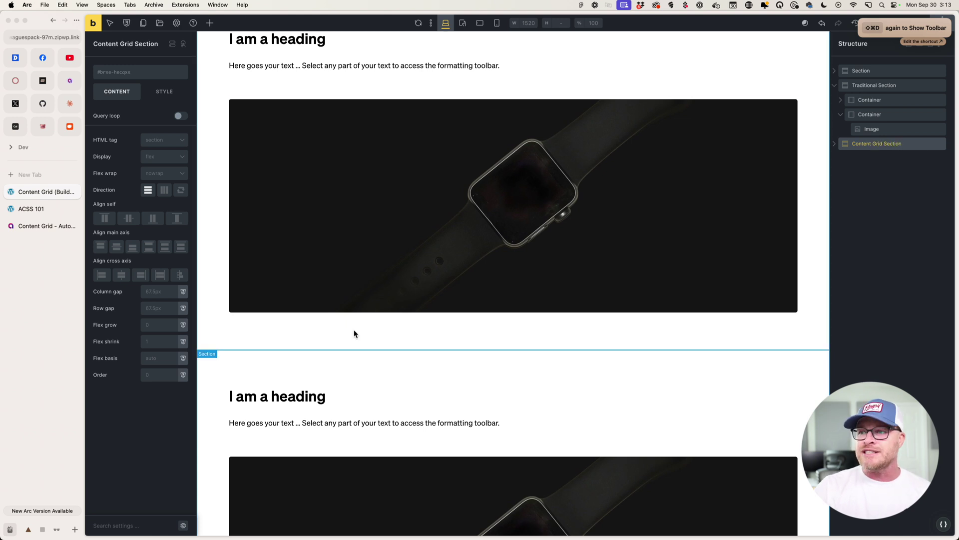
Assign the content-grid class to the Content Grid Section
{"action": "scroll", "coordinate": [353, 332], "scroll_direction": "down", "scroll_amount": 3}
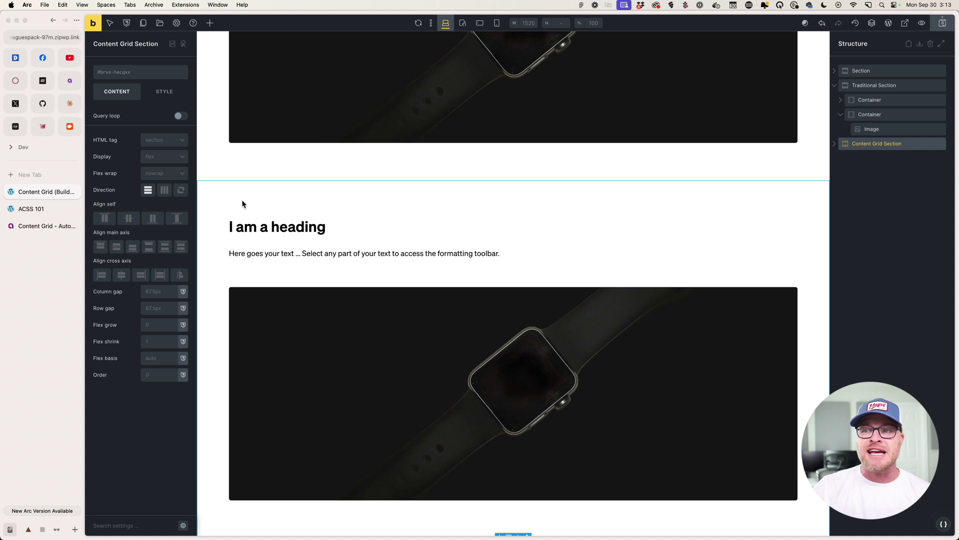
{"action": "left_click", "coordinate": [143, 77]}
{"action": "type", "text": "content-grid"}
{"action": "key", "text": "Return"}
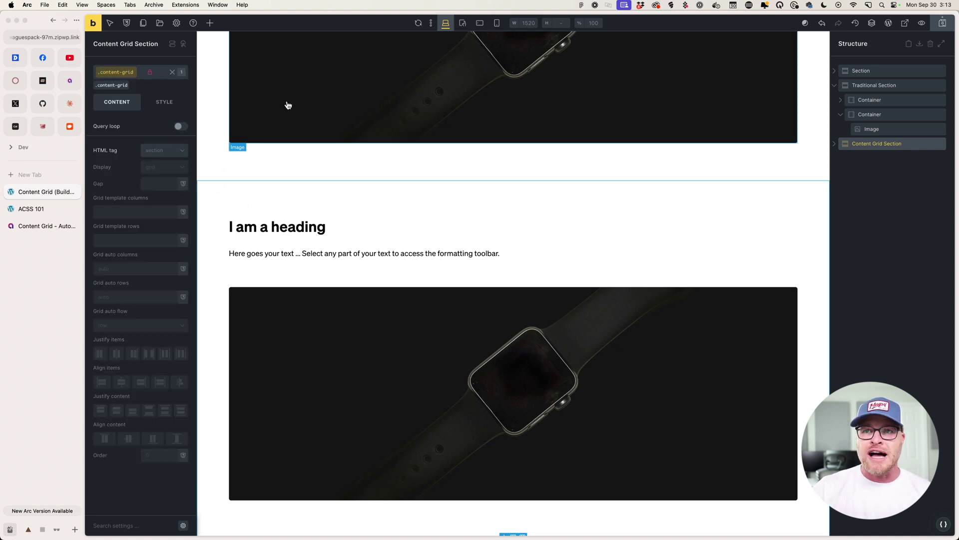
Switch to the live page and reload it to check the content grid section
{"action": "left_click", "coordinate": [33, 210]}
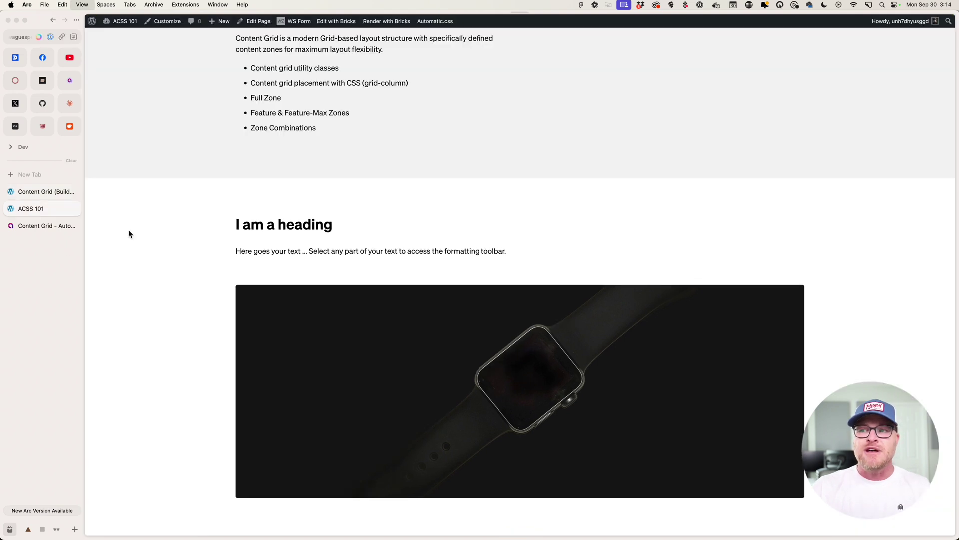
{"action": "scroll", "coordinate": [482, 293], "scroll_direction": "down", "scroll_amount": 7}
{"action": "key", "text": "super+r"}
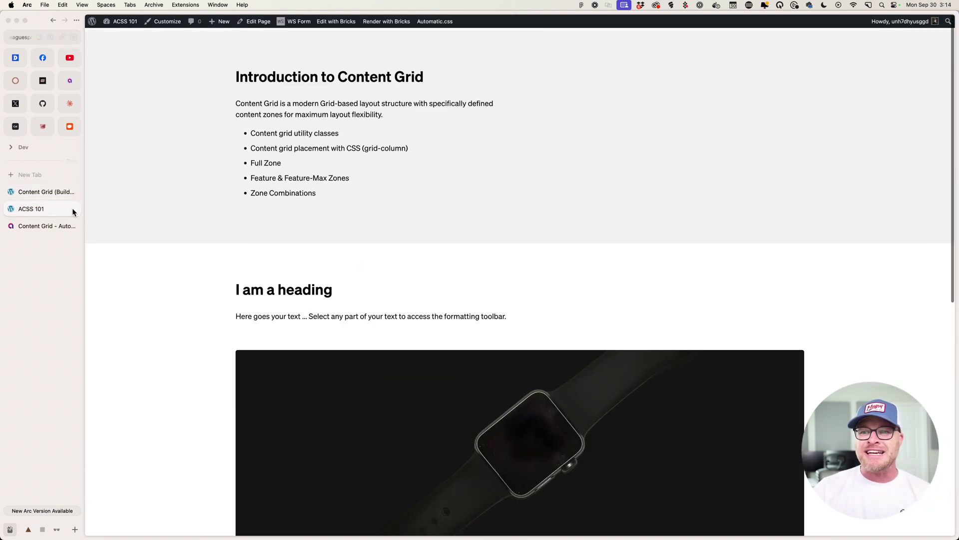
Return to the builder and apply the bg--ultra-light background class to the Content Grid Section
{"action": "left_click", "coordinate": [33, 193]}
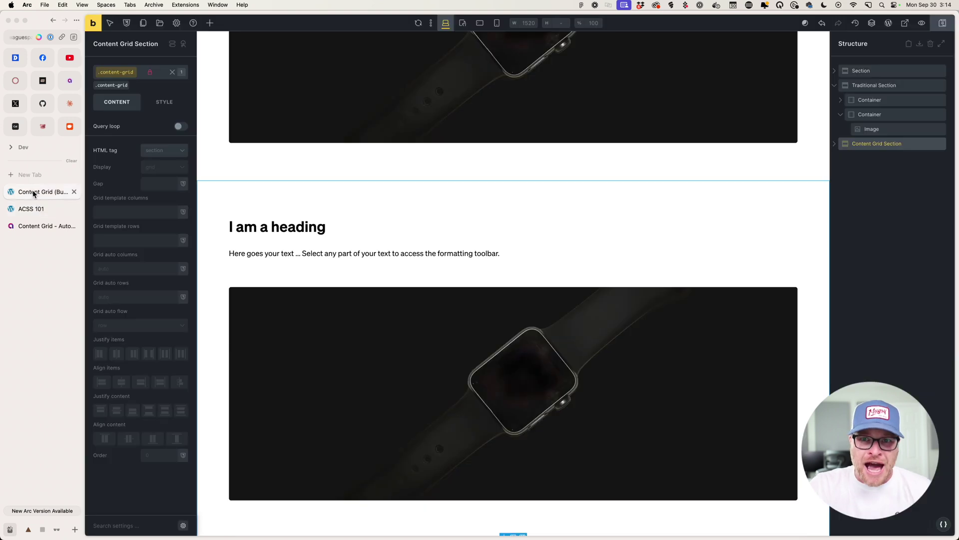
{"action": "left_click", "coordinate": [123, 71]}
{"action": "type", "text": "bg"}
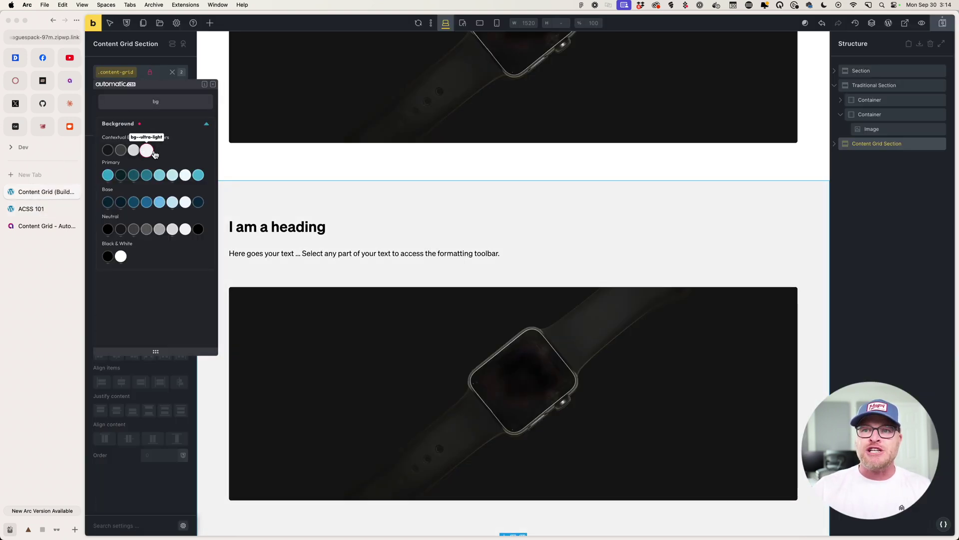
{"action": "left_click", "coordinate": [147, 150]}
Compare how the traditional section and the content grid section are laid out on the live page
{"action": "left_click", "coordinate": [31, 208]}
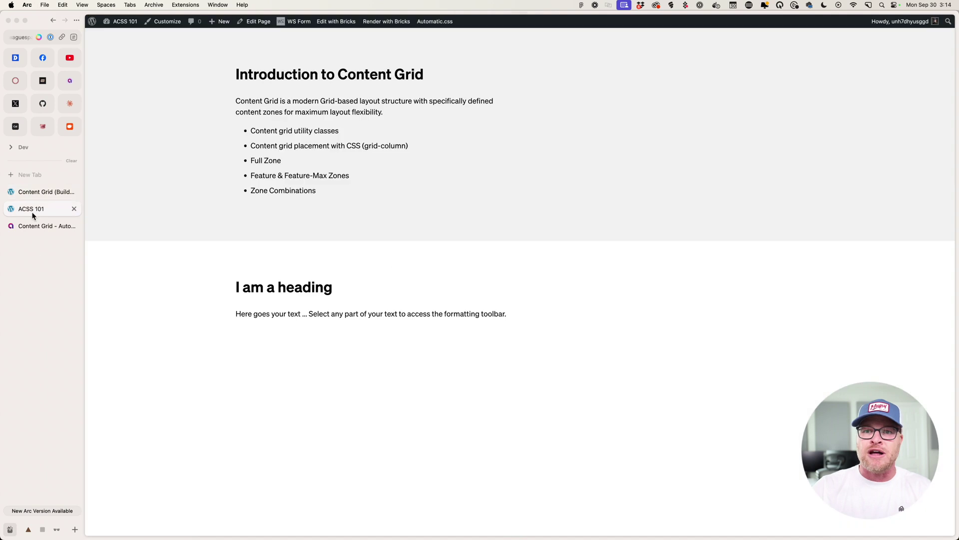
{"action": "scroll", "coordinate": [350, 290], "scroll_direction": "down", "scroll_amount": 6}
{"action": "scroll", "coordinate": [349, 295], "scroll_direction": "up", "scroll_amount": 3}
{"action": "scroll", "coordinate": [348, 294], "scroll_direction": "down", "scroll_amount": 3}
{"action": "scroll", "coordinate": [349, 293], "scroll_direction": "up", "scroll_amount": 2}
{"action": "scroll", "coordinate": [349, 294], "scroll_direction": "down", "scroll_amount": 4}
{"action": "scroll", "coordinate": [348, 294], "scroll_direction": "down", "scroll_amount": 2}
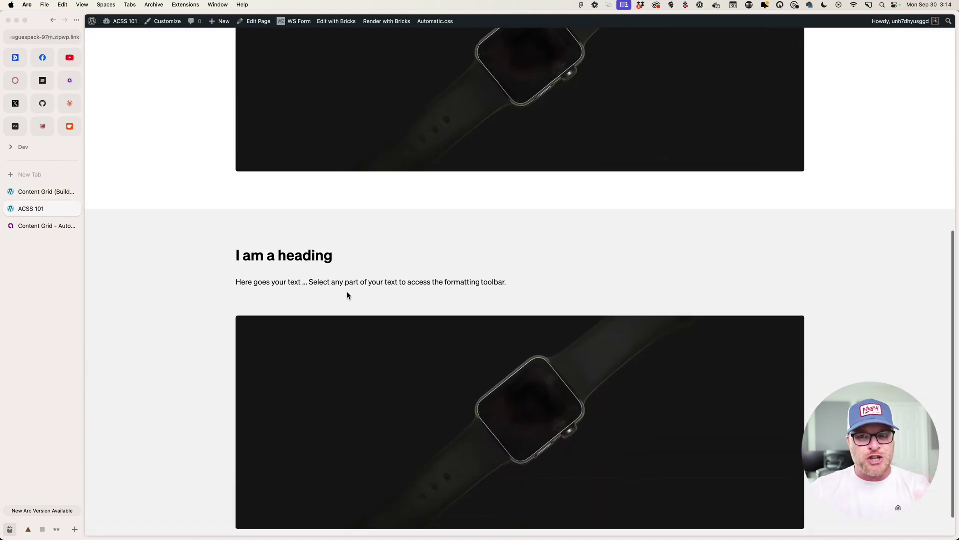
Inspect the traditional section in the browser's developer tools and expand its markup to show the nested containers
{"action": "scroll", "coordinate": [347, 294], "scroll_direction": "up", "scroll_amount": 3}
{"action": "right_click", "coordinate": [146, 161]}
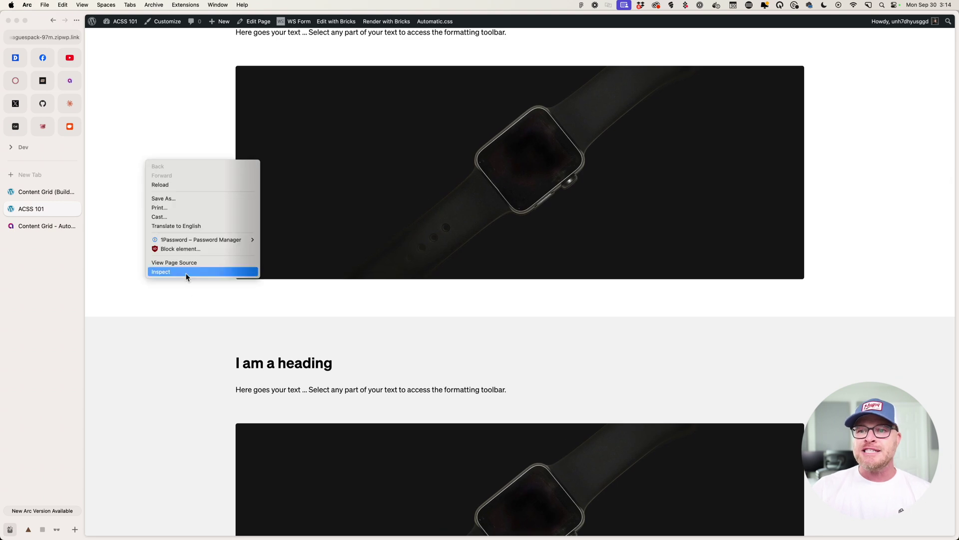
{"action": "left_click", "coordinate": [186, 272]}
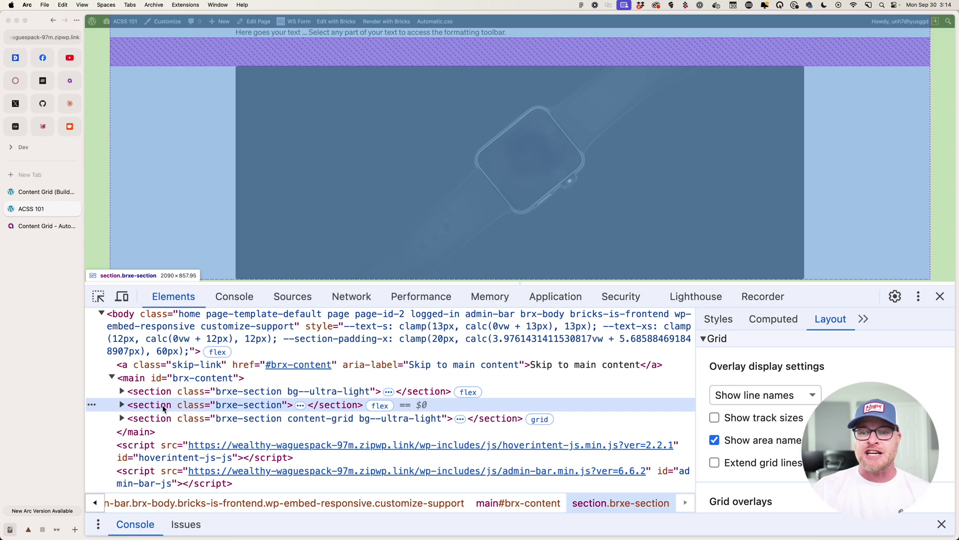
{"action": "left_click", "coordinate": [122, 404]}
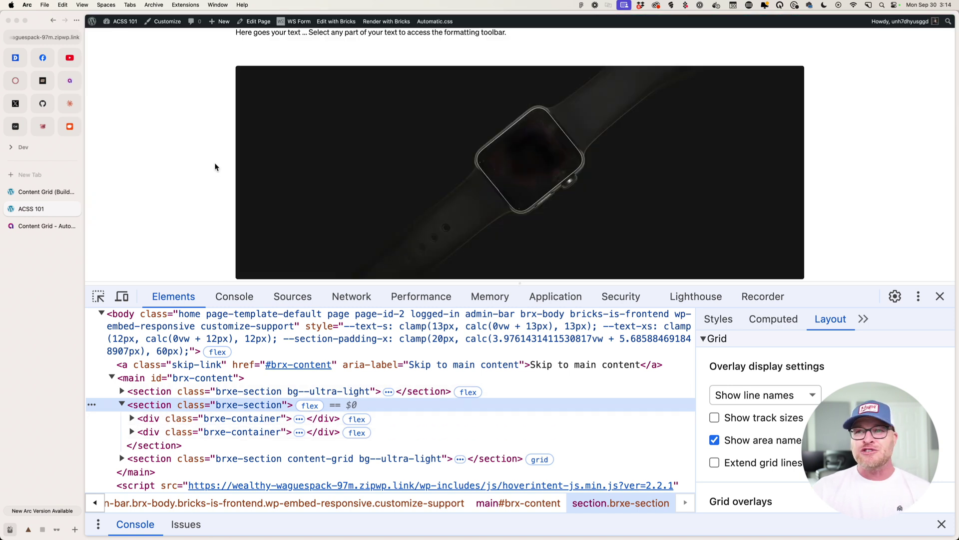
Inspect the content-grid section on the live page and turn on its grid overlay
{"action": "scroll", "coordinate": [223, 168], "scroll_direction": "down", "scroll_amount": 5}
{"action": "scroll", "coordinate": [222, 169], "scroll_direction": "down", "scroll_amount": 2}
{"action": "right_click", "coordinate": [146, 164]}
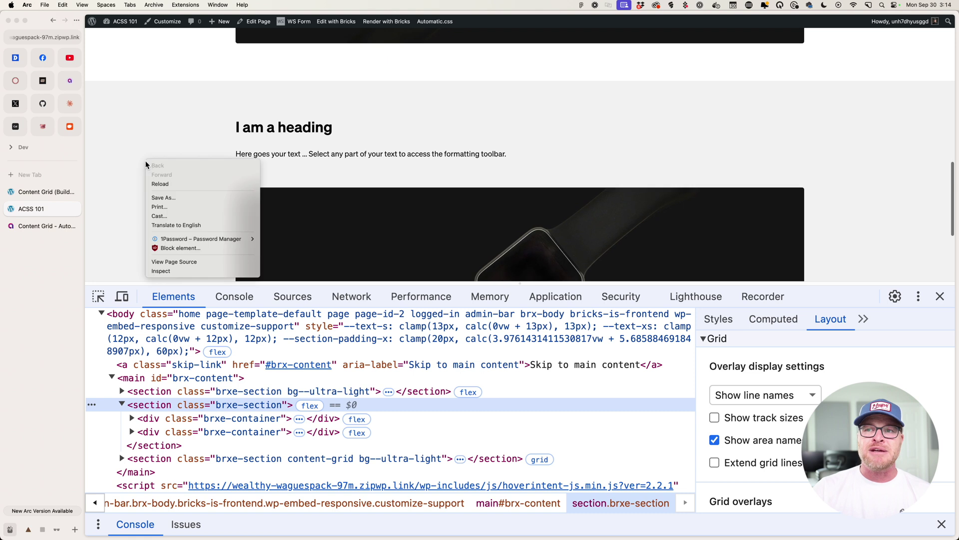
{"action": "left_click", "coordinate": [173, 273]}
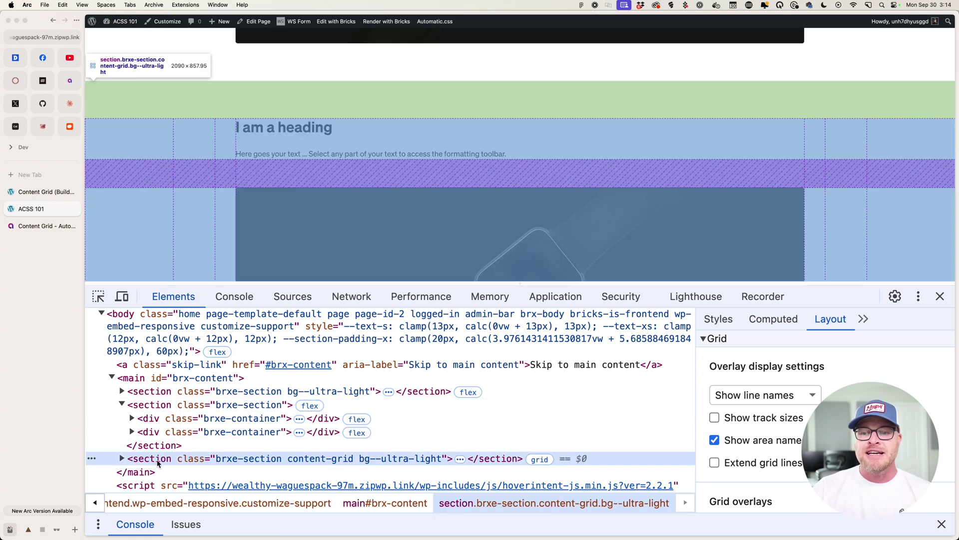
{"action": "left_click", "coordinate": [539, 459]}
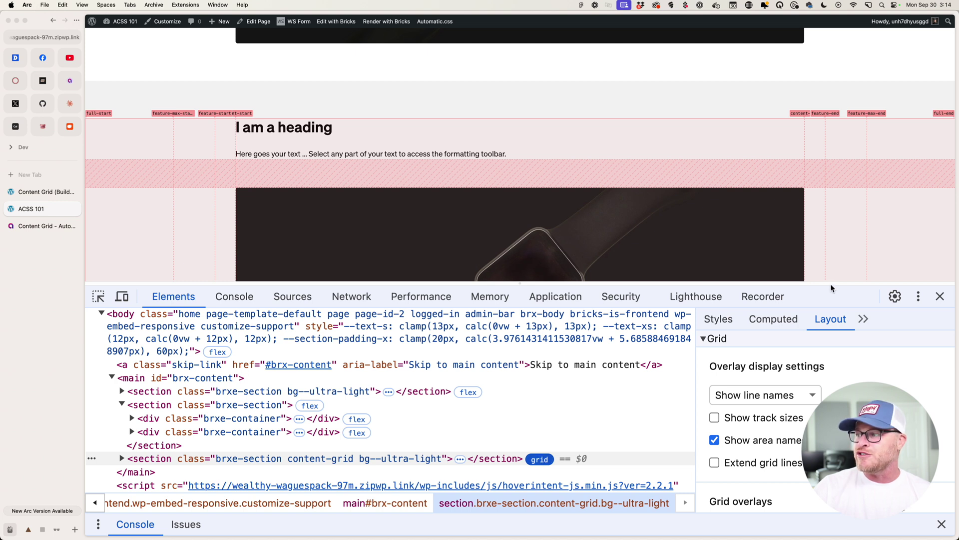
Close the developer tools and examine the overlay's named grid zones against the traditional section above
{"action": "key", "text": "super+alt+i"}
{"action": "scroll", "coordinate": [441, 299], "scroll_direction": "up", "scroll_amount": 1}
{"action": "scroll", "coordinate": [441, 299], "scroll_direction": "down", "scroll_amount": 1}
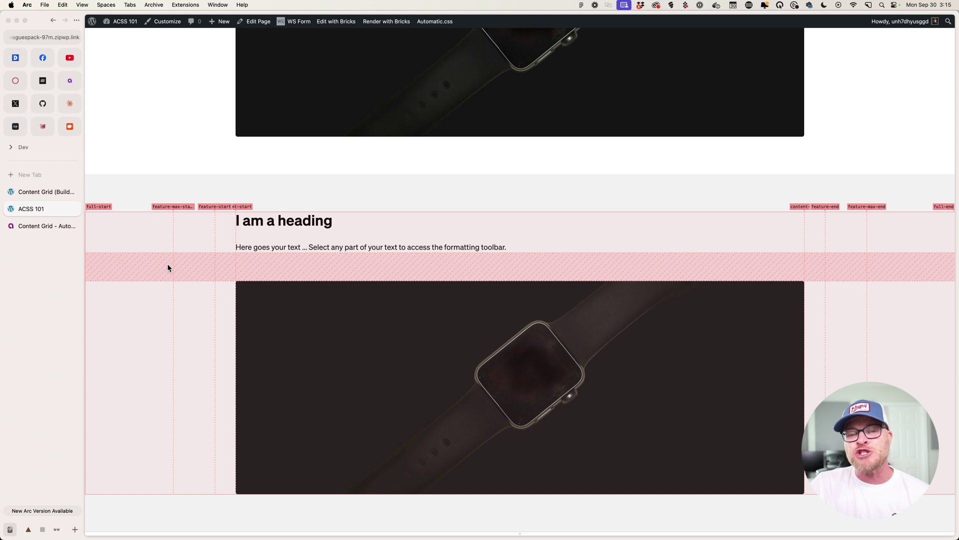
{"action": "scroll", "coordinate": [245, 280], "scroll_direction": "up", "scroll_amount": 4}
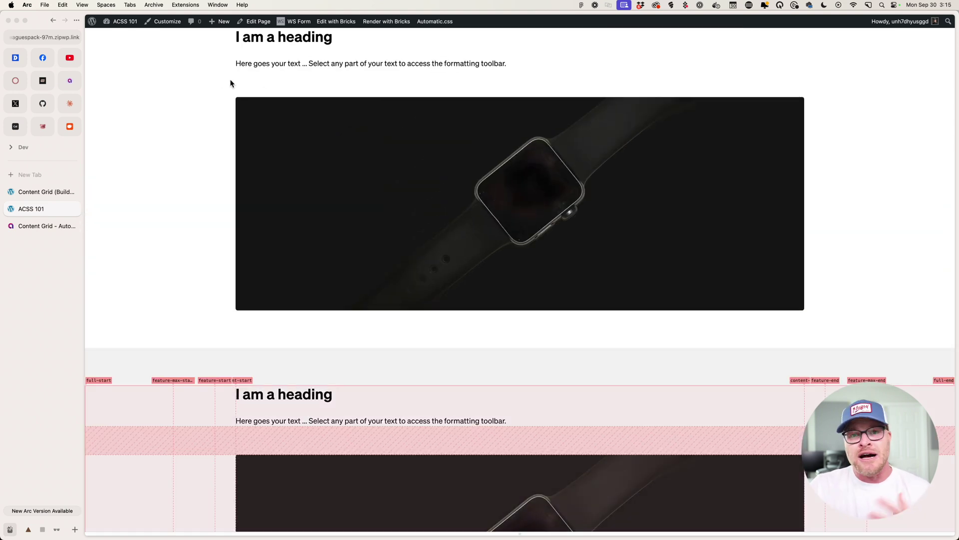
Return to the builder and set the width of the Traditional Section's image container to 100%
{"action": "scroll", "coordinate": [230, 82], "scroll_direction": "down", "scroll_amount": 4}
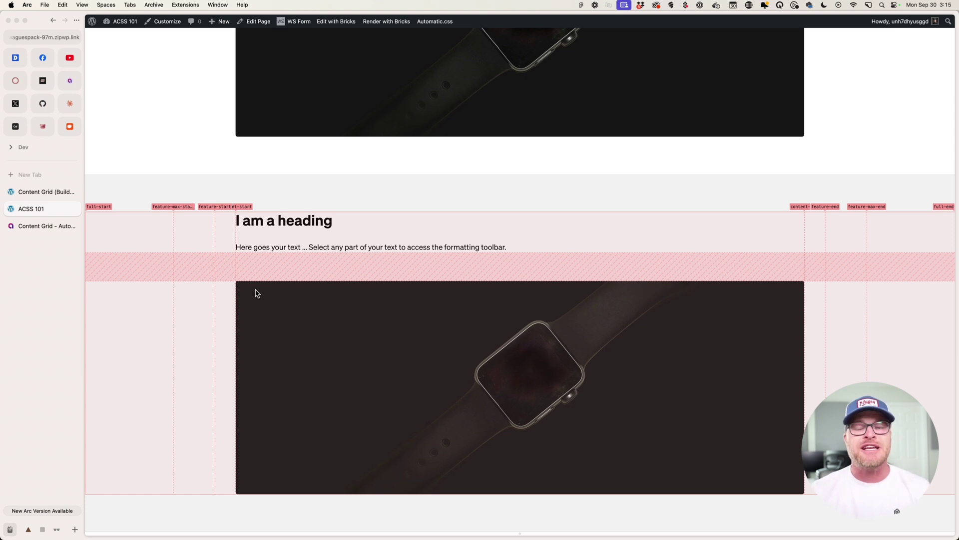
{"action": "scroll", "coordinate": [225, 305], "scroll_direction": "up", "scroll_amount": 5}
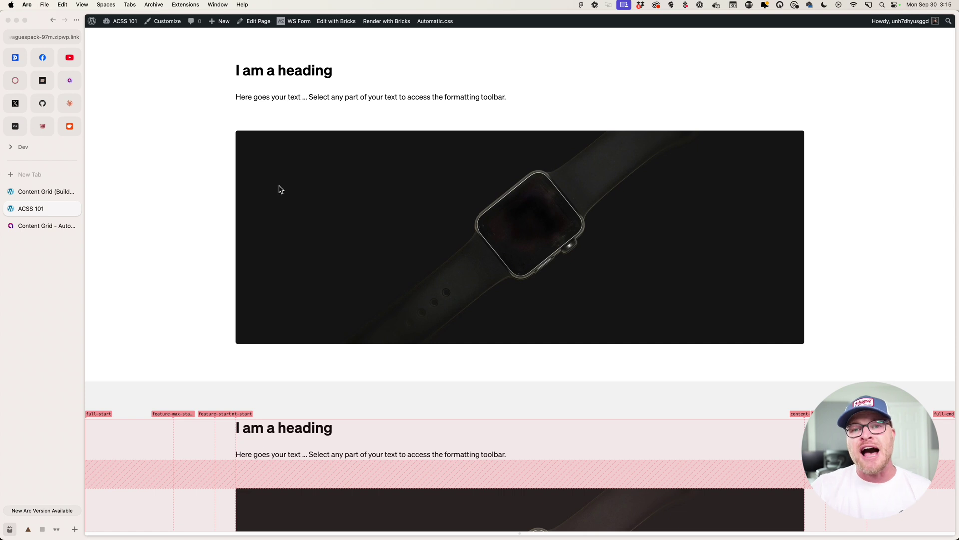
{"action": "scroll", "coordinate": [278, 189], "scroll_direction": "down", "scroll_amount": 4}
{"action": "left_click", "coordinate": [25, 192]}
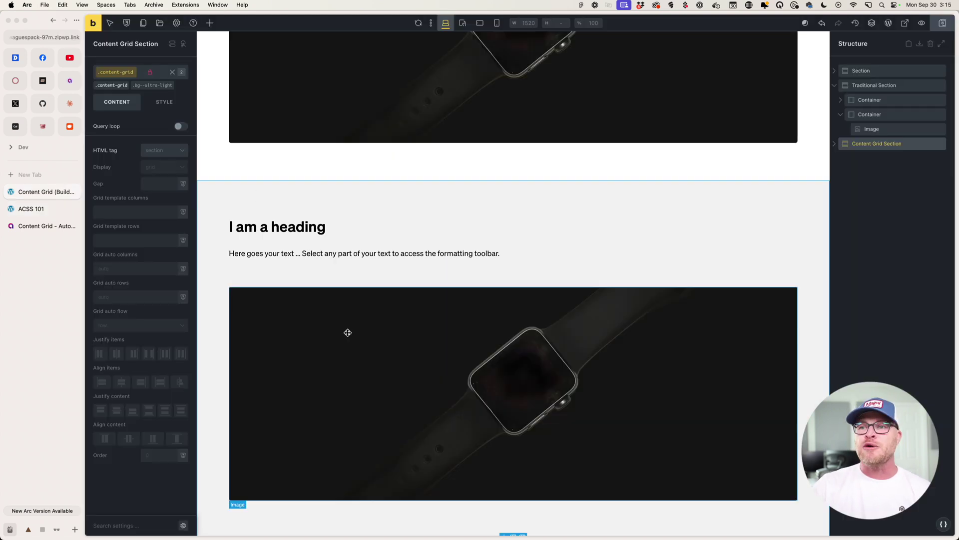
{"action": "scroll", "coordinate": [347, 332], "scroll_direction": "up", "scroll_amount": 5}
{"action": "left_click", "coordinate": [293, 234]}
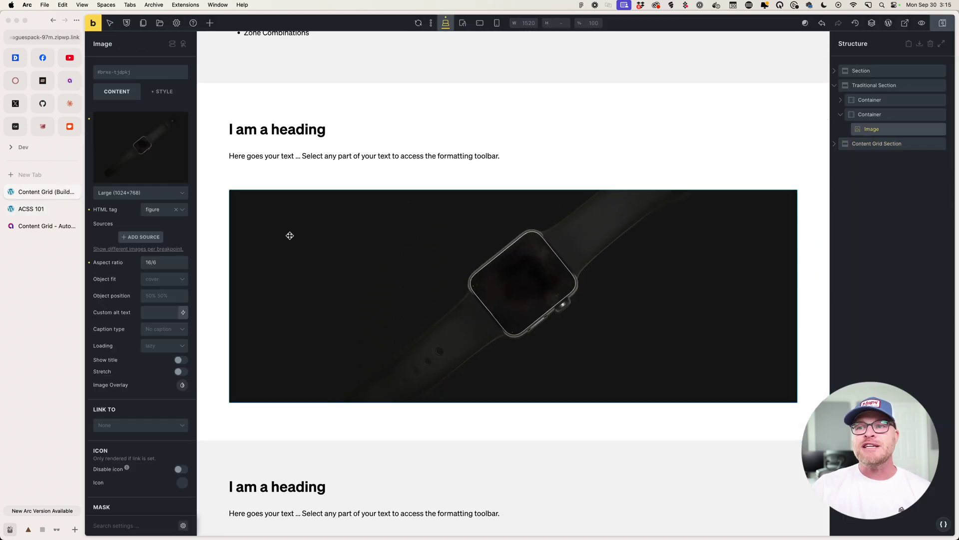
{"action": "left_click", "coordinate": [879, 113]}
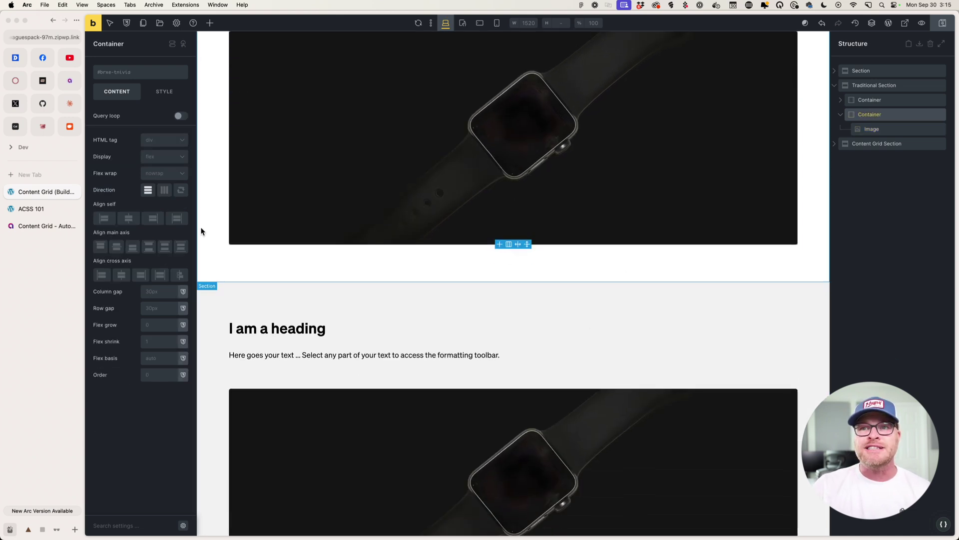
{"action": "left_click", "coordinate": [155, 95]}
{"action": "left_click", "coordinate": [155, 310]}
{"action": "type", "text": "100%"}
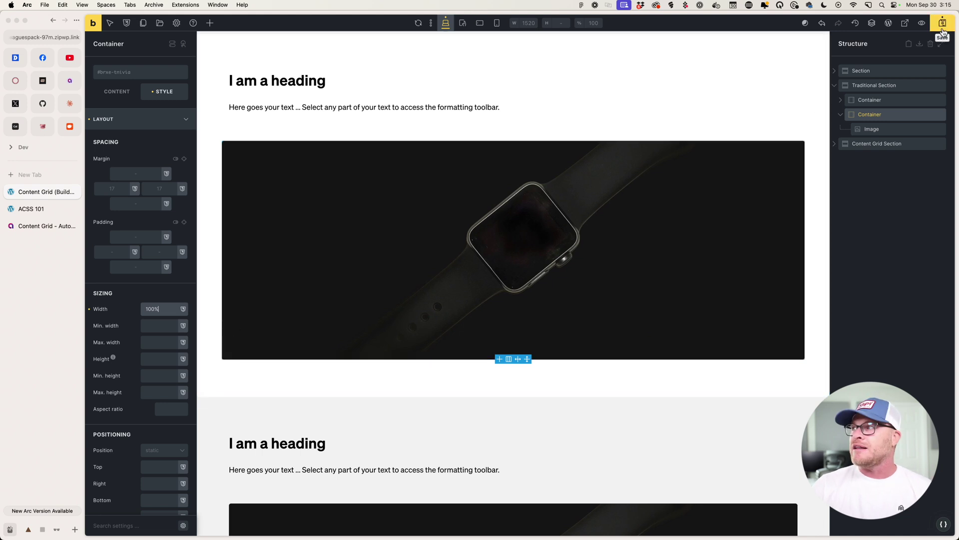
Switch to the live page, close the developer tools and examine the traditional section's image width
{"action": "left_click", "coordinate": [35, 210]}
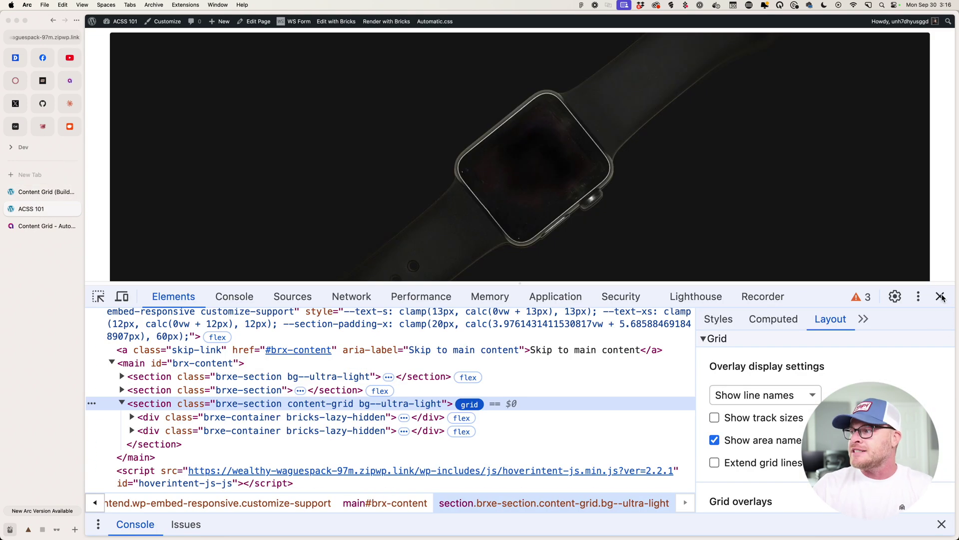
{"action": "left_click", "coordinate": [941, 297]}
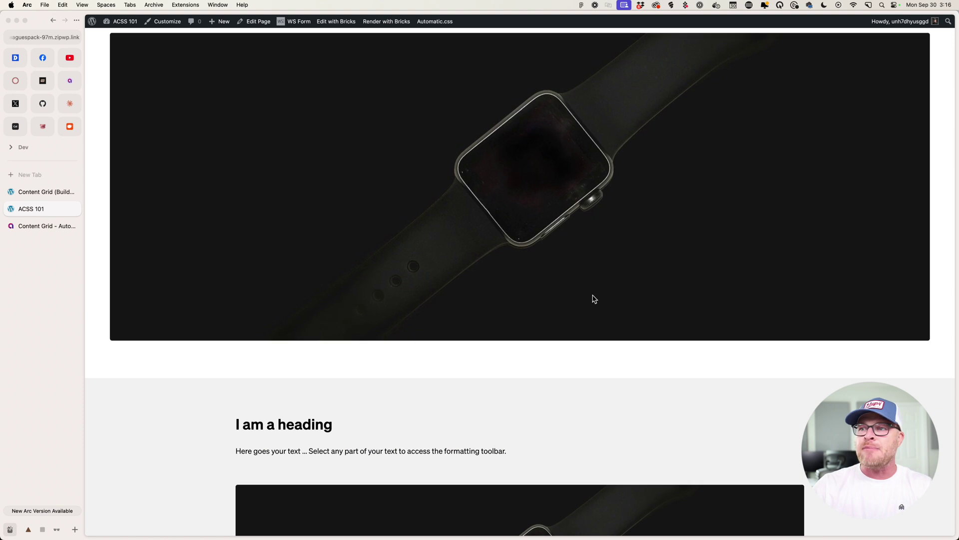
{"action": "scroll", "coordinate": [593, 299], "scroll_direction": "down", "scroll_amount": 5}
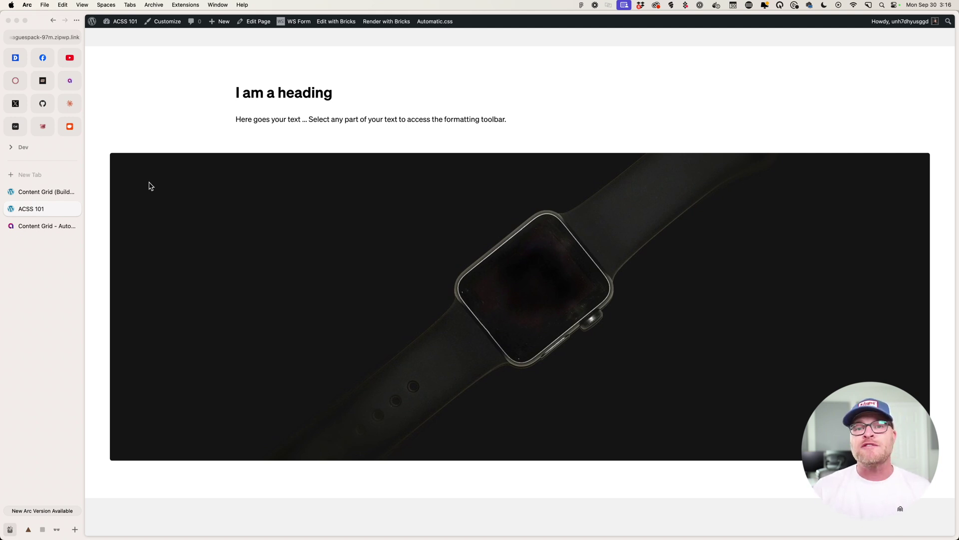
Set the Traditional Section's left and right padding to 0 in the builder and check it on the live page
{"action": "left_click", "coordinate": [29, 192]}
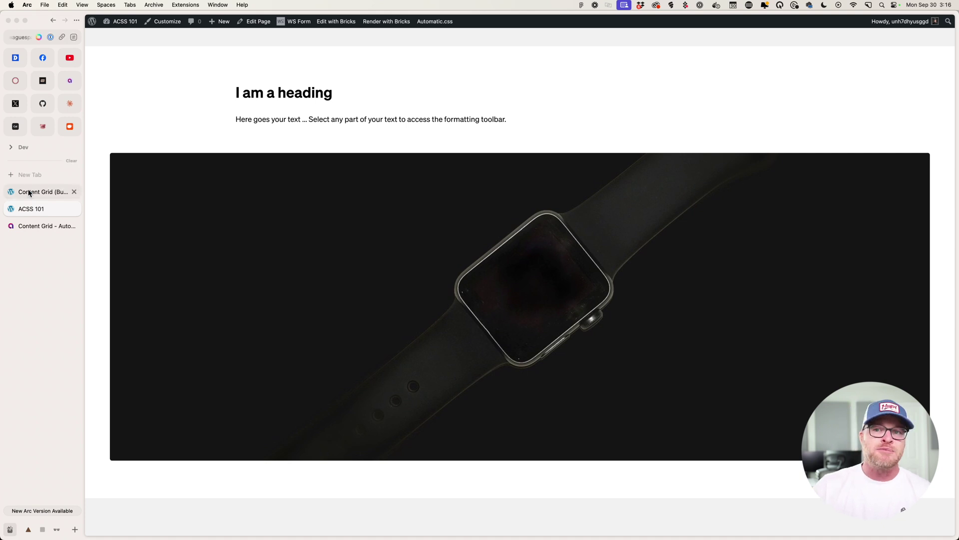
{"action": "left_click", "coordinate": [204, 111]}
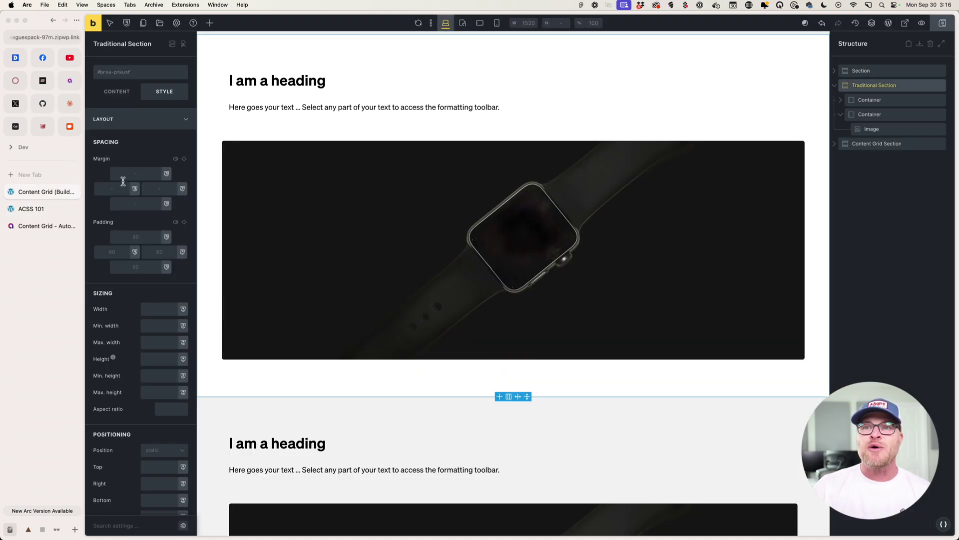
{"action": "left_click", "coordinate": [110, 253]}
{"action": "type", "text": "0"}
{"action": "left_click", "coordinate": [159, 252]}
{"action": "type", "text": "0"}
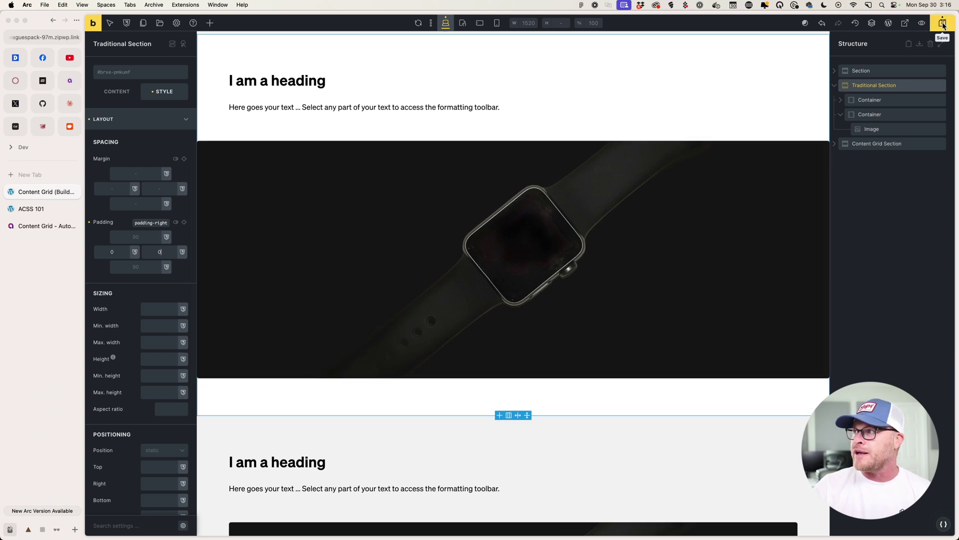
{"action": "left_click", "coordinate": [23, 209]}
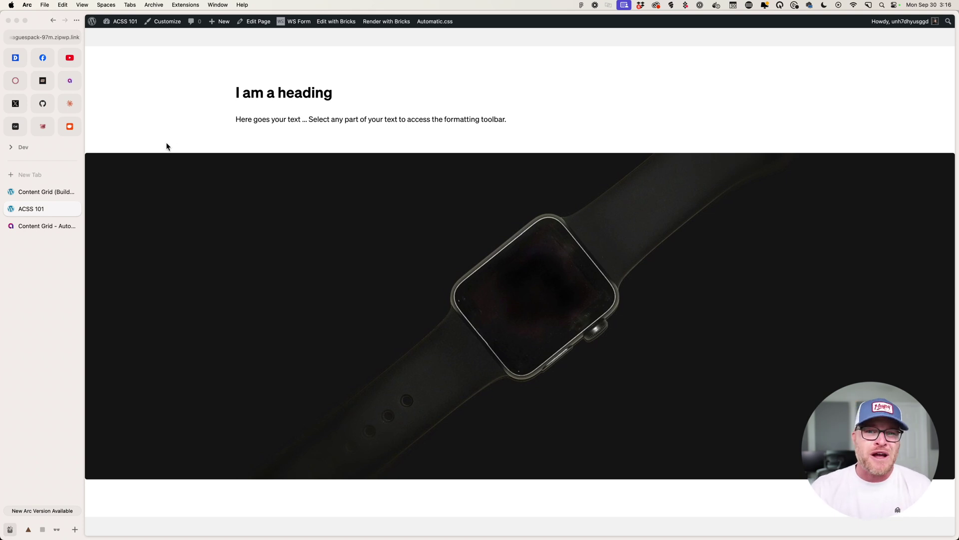
Preview both sections in the builder at the 990 px breakpoint to compare their side spacing, and return to desktop view
{"action": "left_click", "coordinate": [53, 192]}
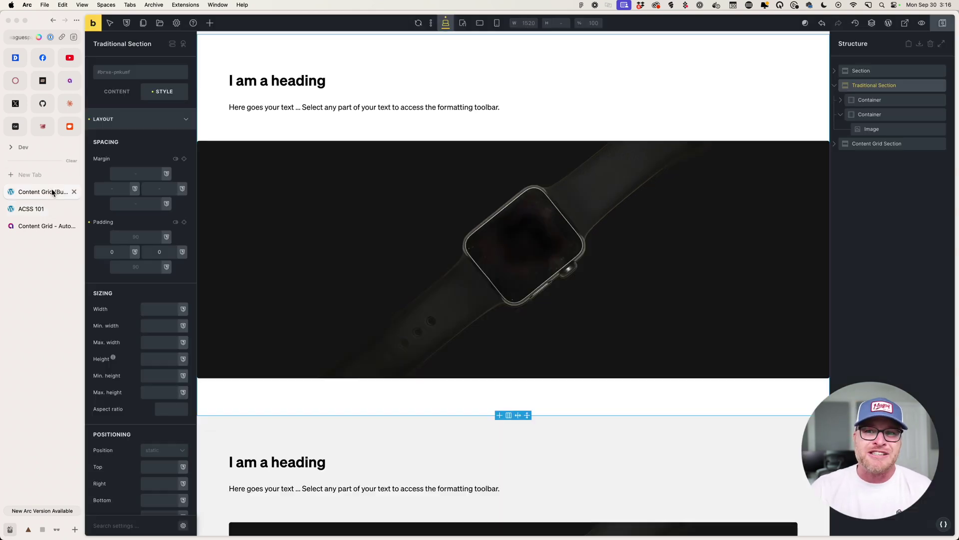
{"action": "left_click", "coordinate": [462, 24]}
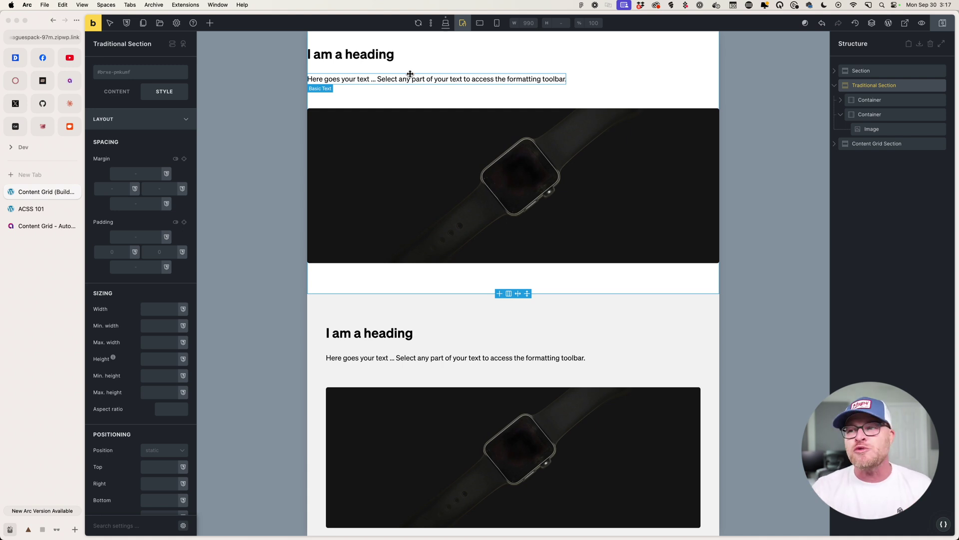
{"action": "left_click", "coordinate": [379, 308]}
{"action": "left_click", "coordinate": [446, 23]}
Expand the Content Grid Section in the structure and set its image container's grid column to full
{"action": "scroll", "coordinate": [365, 263], "scroll_direction": "down", "scroll_amount": 5}
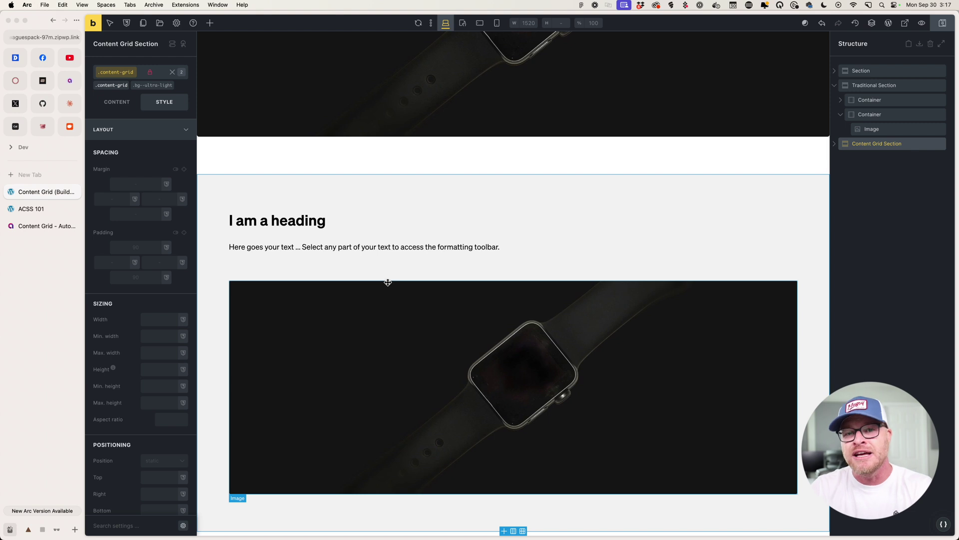
{"action": "left_click", "coordinate": [834, 144]}
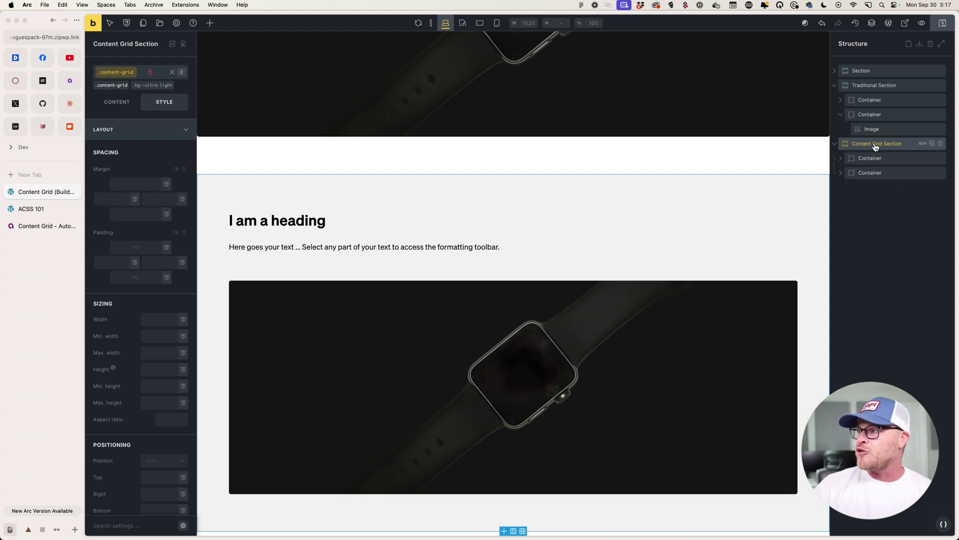
{"action": "left_click", "coordinate": [872, 172]}
{"action": "left_click", "coordinate": [119, 93]}
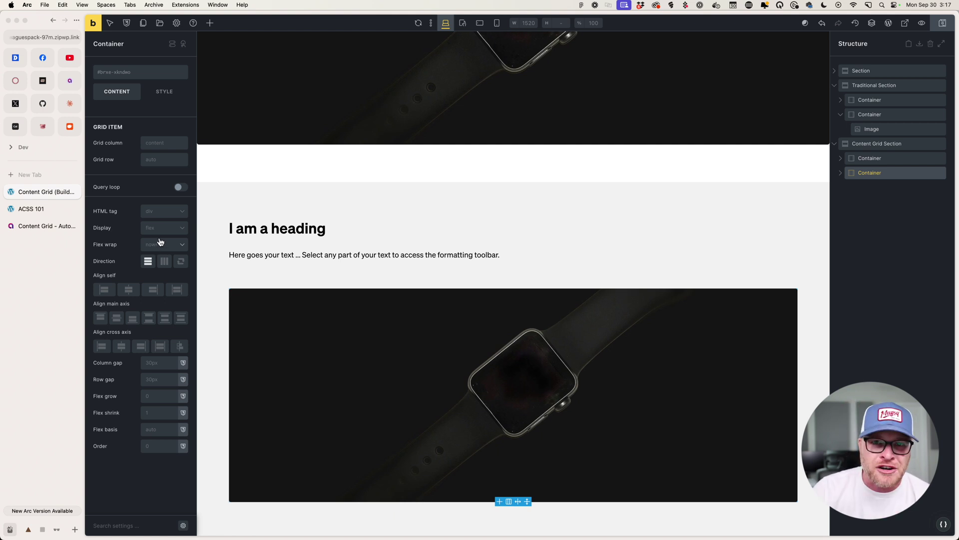
{"action": "left_click", "coordinate": [153, 143]}
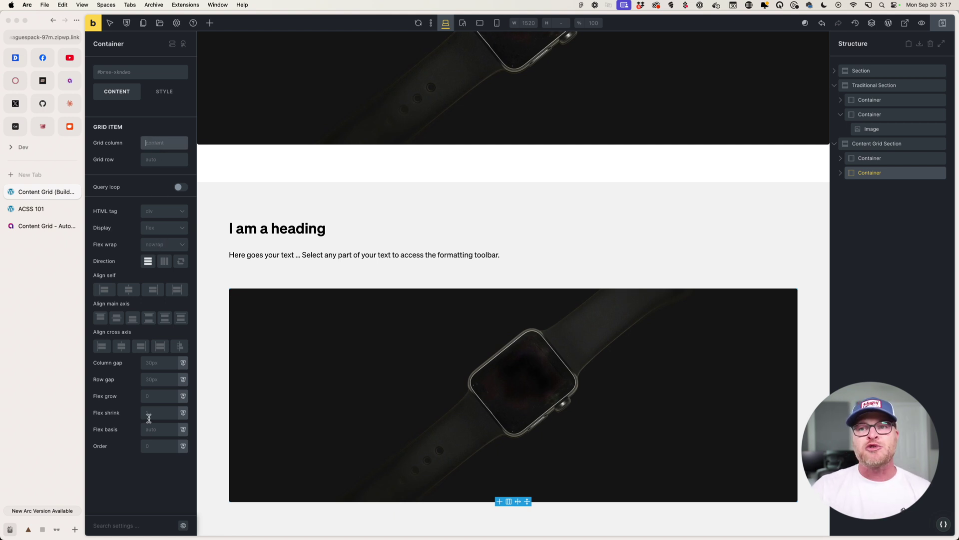
{"action": "type", "text": "full"}
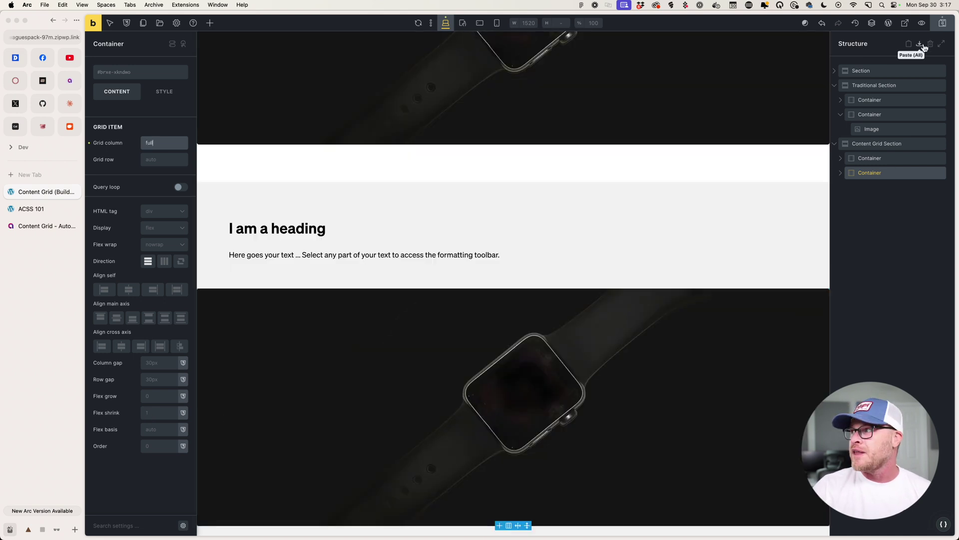
Compare the full-width images of the traditional and content grid sections on the live page
{"action": "left_click", "coordinate": [39, 206]}
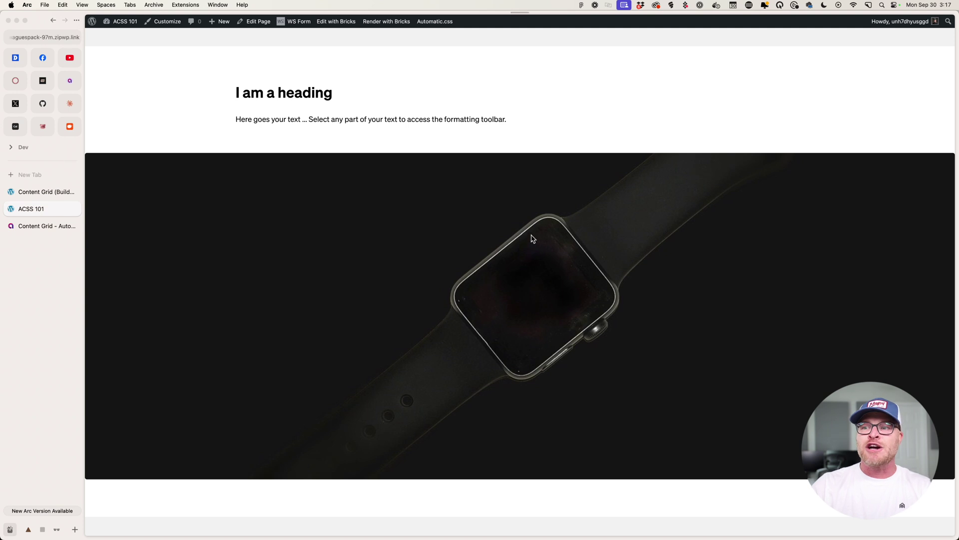
{"action": "scroll", "coordinate": [545, 260], "scroll_direction": "up", "scroll_amount": 5}
{"action": "scroll", "coordinate": [545, 260], "scroll_direction": "down", "scroll_amount": 5}
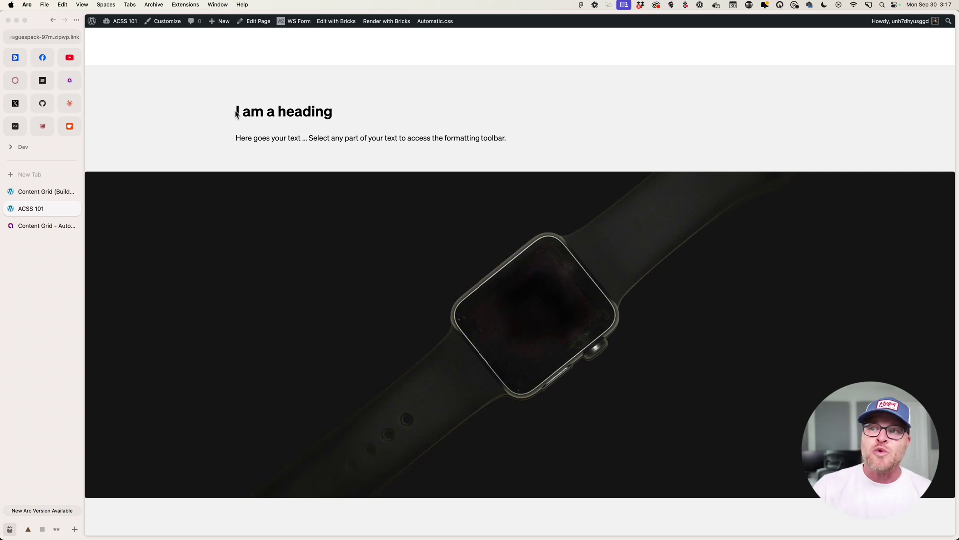
Check the content grid section's text and full-width image at the 990 px breakpoint in the builder, and restore desktop view
{"action": "left_click", "coordinate": [35, 193]}
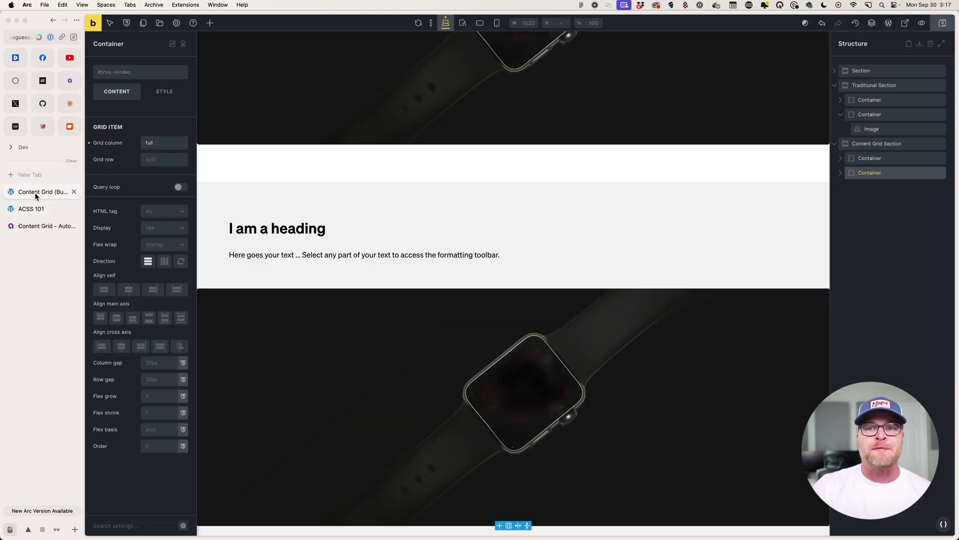
{"action": "left_click", "coordinate": [462, 23]}
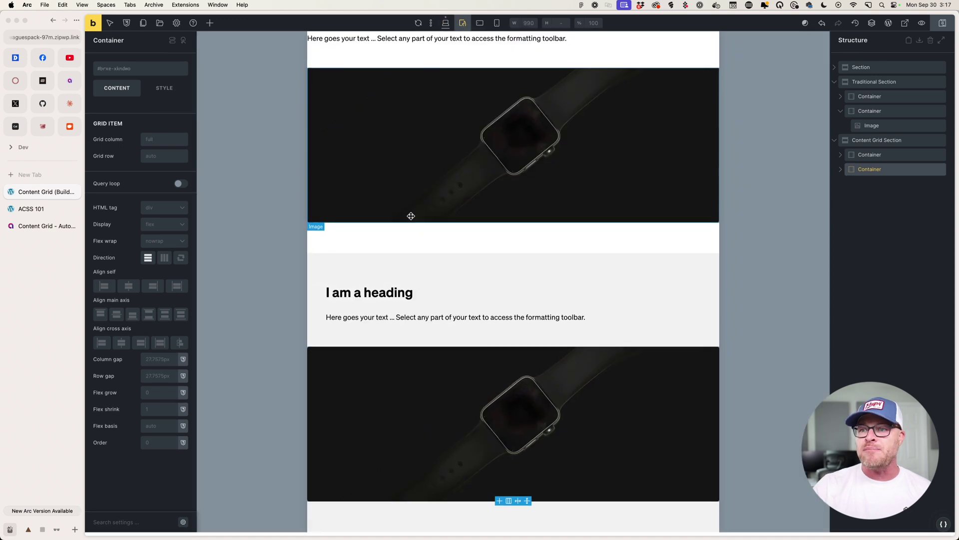
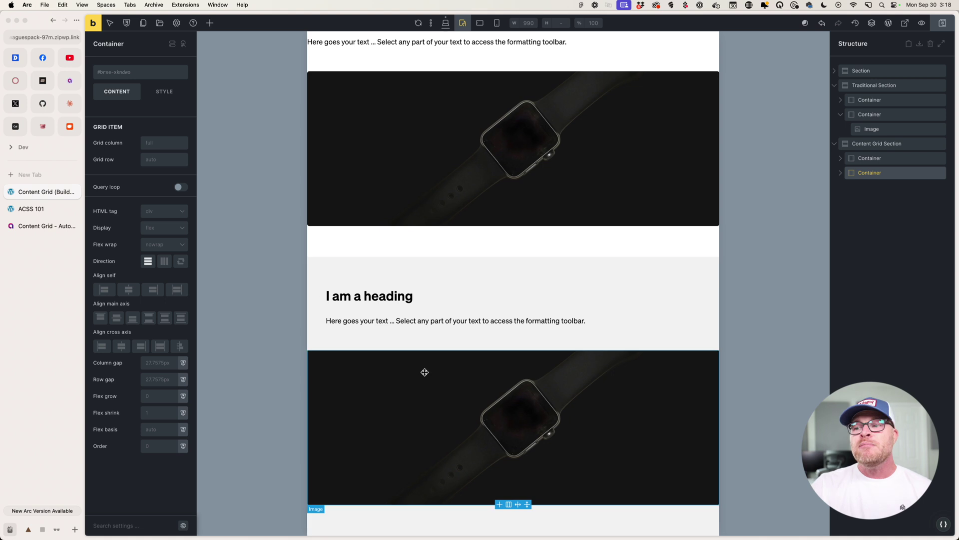
{"action": "left_click", "coordinate": [425, 343]}
{"action": "left_click", "coordinate": [446, 23]}
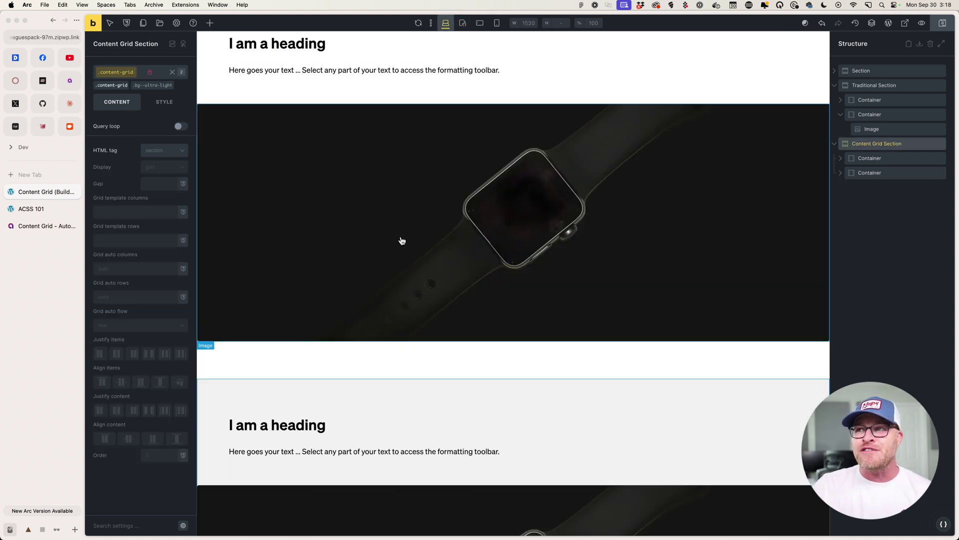
Set the content grid image container's grid column to full / content-end, save, and view the live page
{"action": "left_click", "coordinate": [864, 174]}
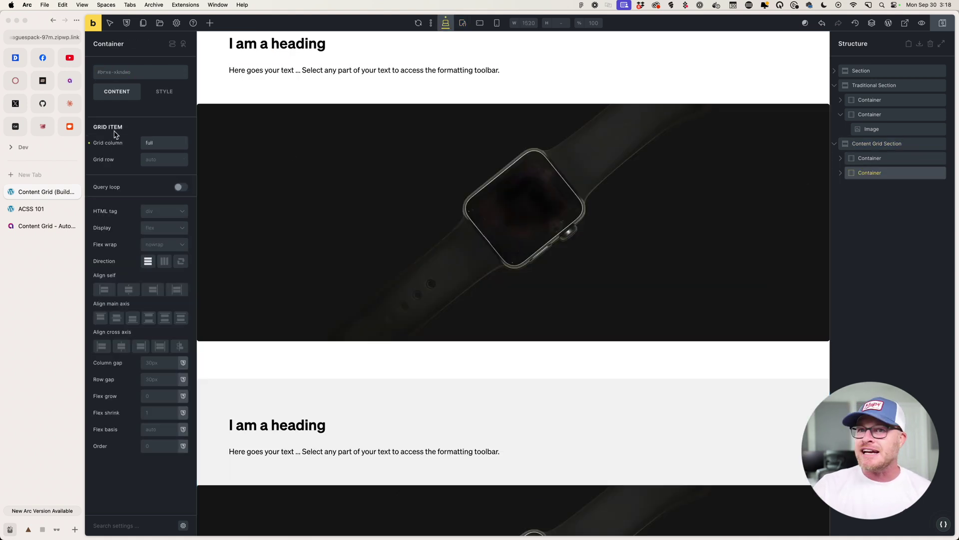
{"action": "double_click", "coordinate": [150, 143]}
{"action": "key", "text": "Right"}
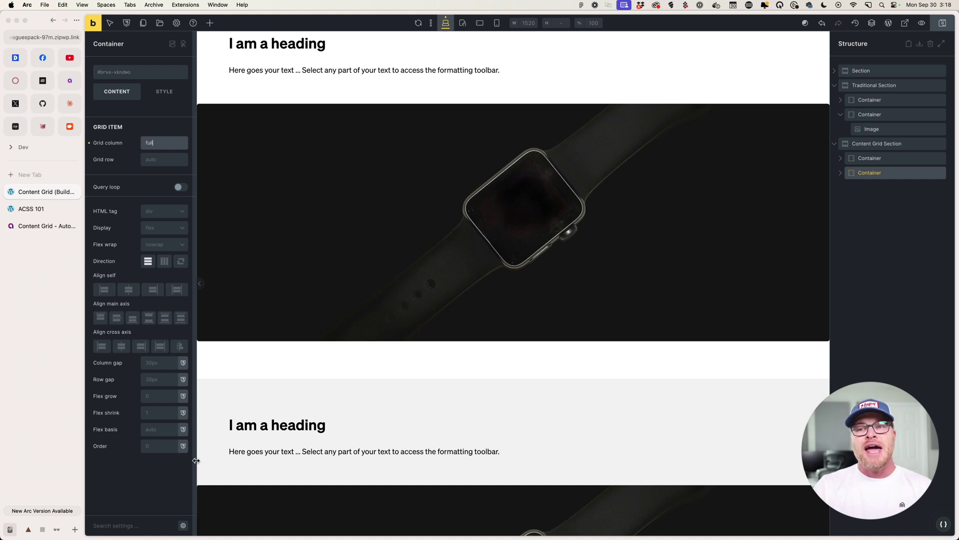
{"action": "type", "text": "/ con"}
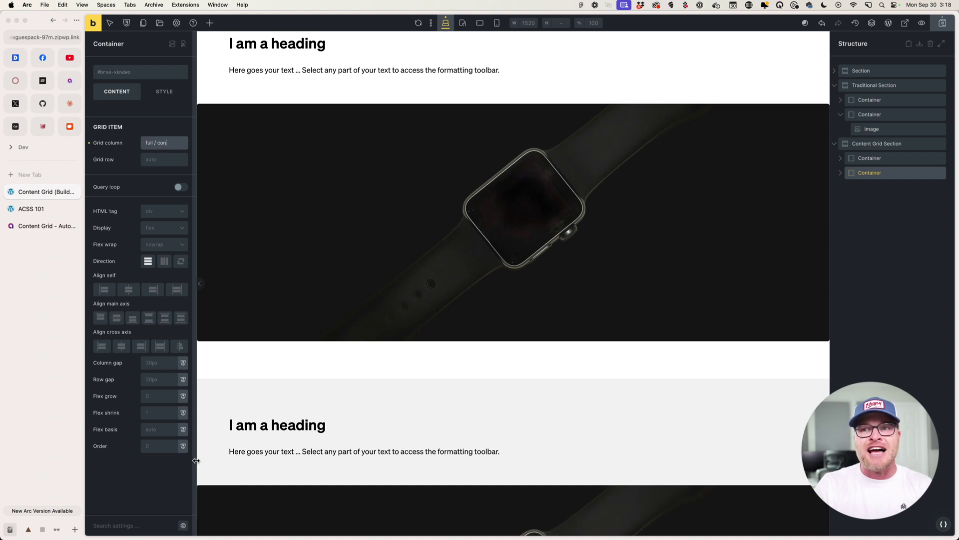
{"action": "type", "text": "tent-end"}
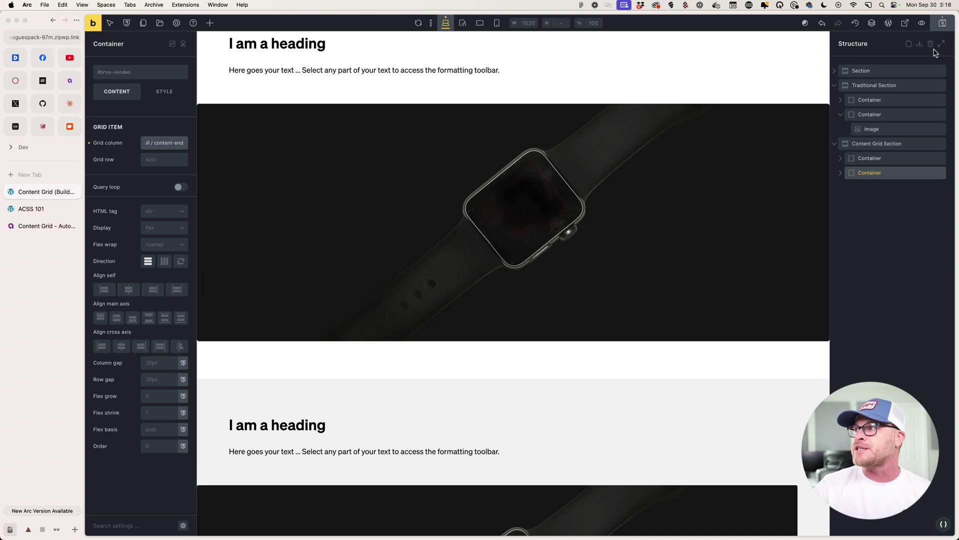
{"action": "left_click", "coordinate": [943, 23]}
{"action": "left_click", "coordinate": [32, 208]}
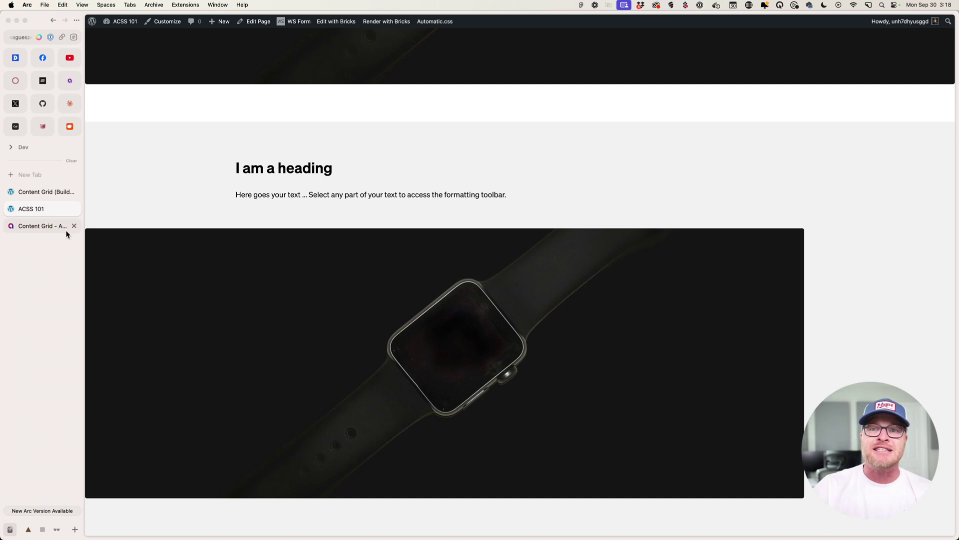
Apply the bg--primary background class to the content grid section's text container and reload the live page to check it
{"action": "left_click", "coordinate": [40, 192]}
{"action": "left_click", "coordinate": [442, 428]}
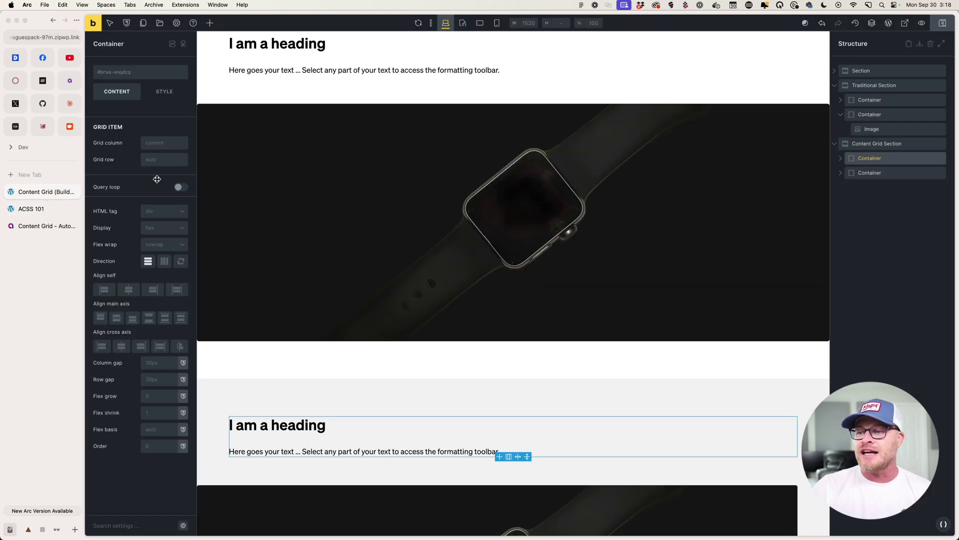
{"action": "right_click", "coordinate": [125, 71]}
{"action": "type", "text": "bg"}
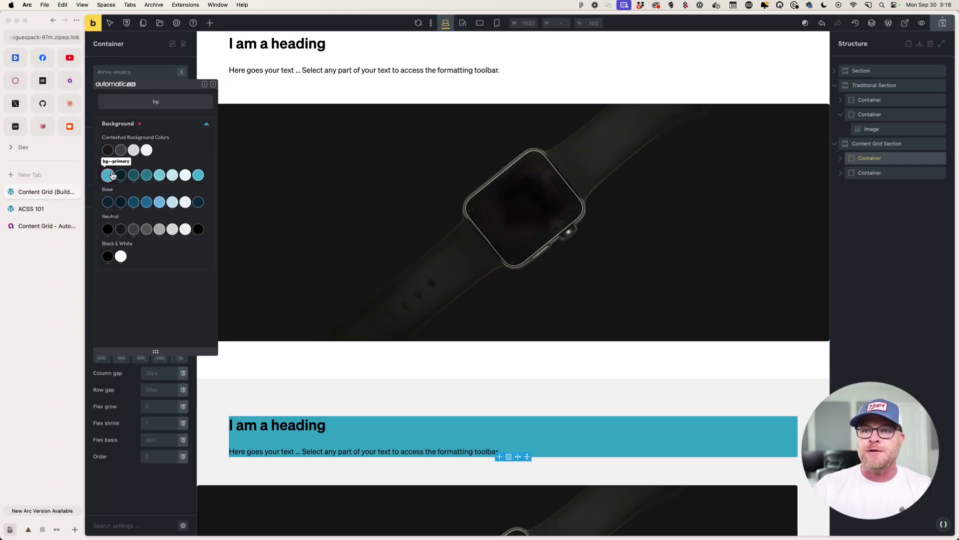
{"action": "left_click", "coordinate": [107, 175]}
{"action": "left_click", "coordinate": [35, 214]}
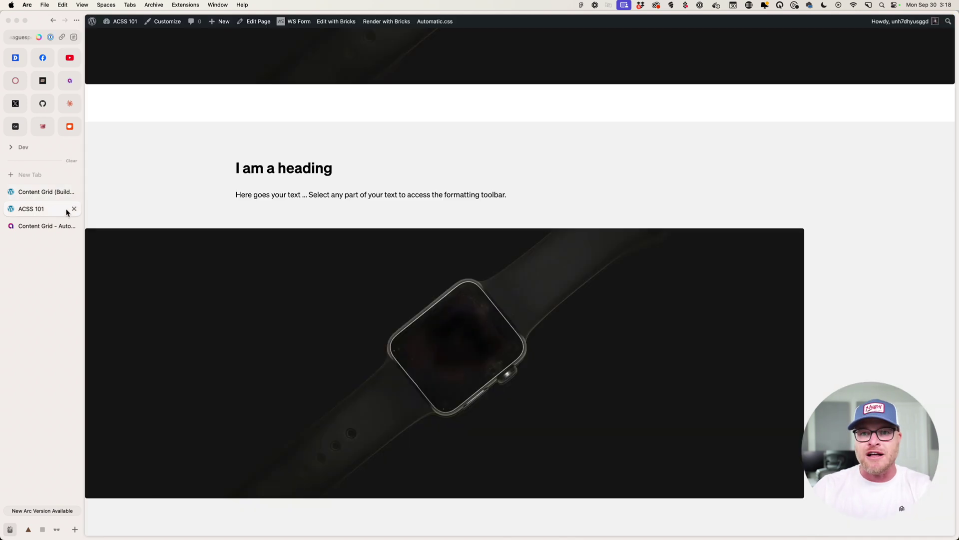
{"action": "key", "text": "super+r"}
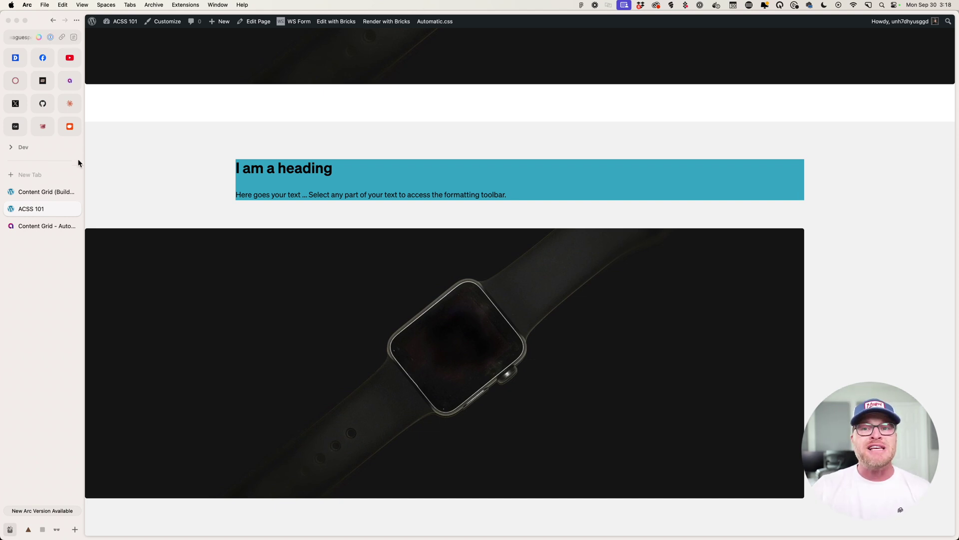
Set the content grid image container's grid column to content-start / full, save, and reload the live page to check it
{"action": "left_click", "coordinate": [50, 192]}
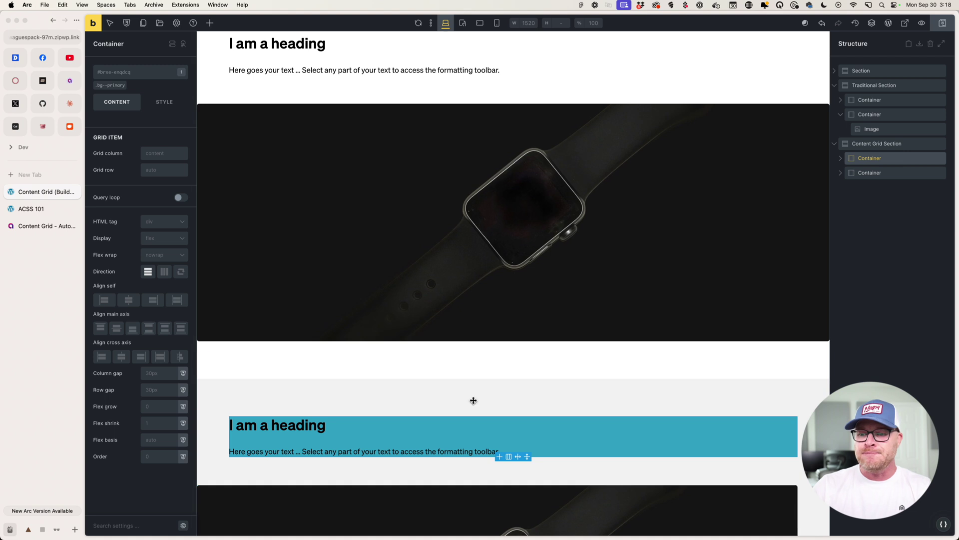
{"action": "left_click", "coordinate": [870, 172]}
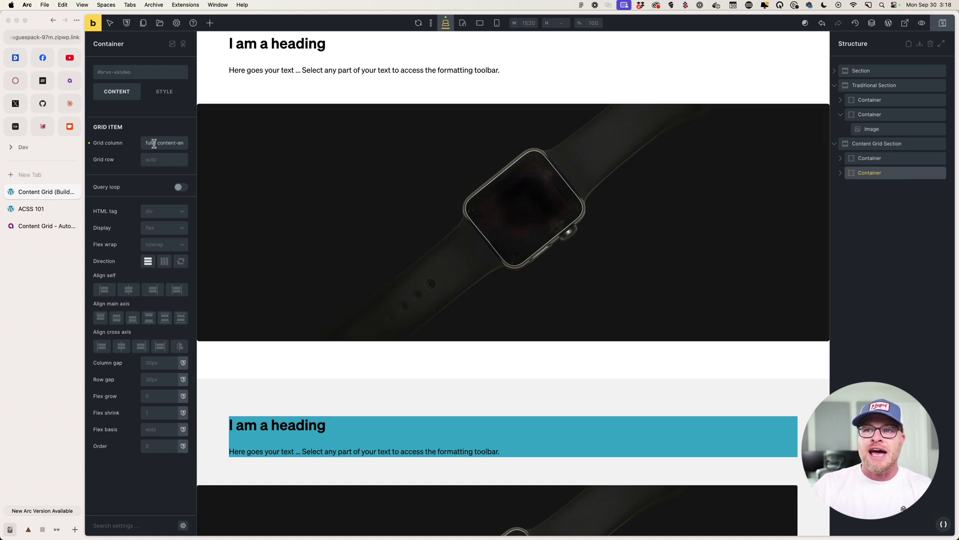
{"action": "left_click_drag", "start_coordinate": [158, 143], "coordinate": [186, 143]}
{"action": "type", "text": "c"}
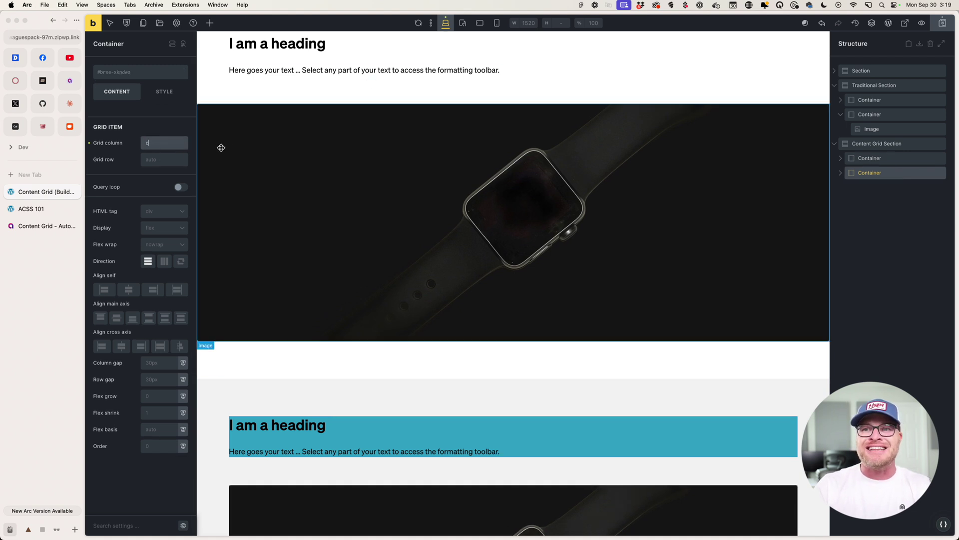
{"action": "type", "text": "ontent-start / full"}
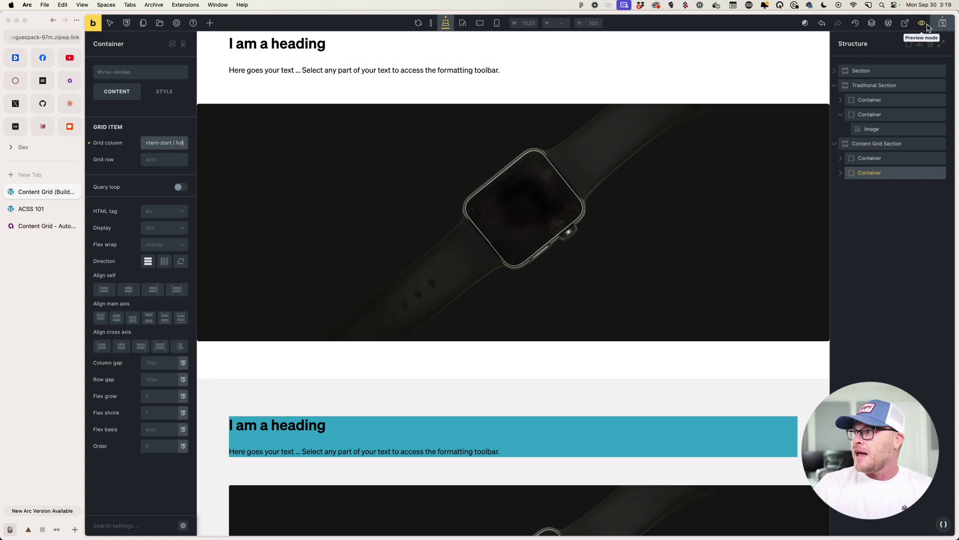
{"action": "left_click", "coordinate": [942, 23]}
{"action": "left_click", "coordinate": [38, 209]}
{"action": "key", "text": "super+r"}
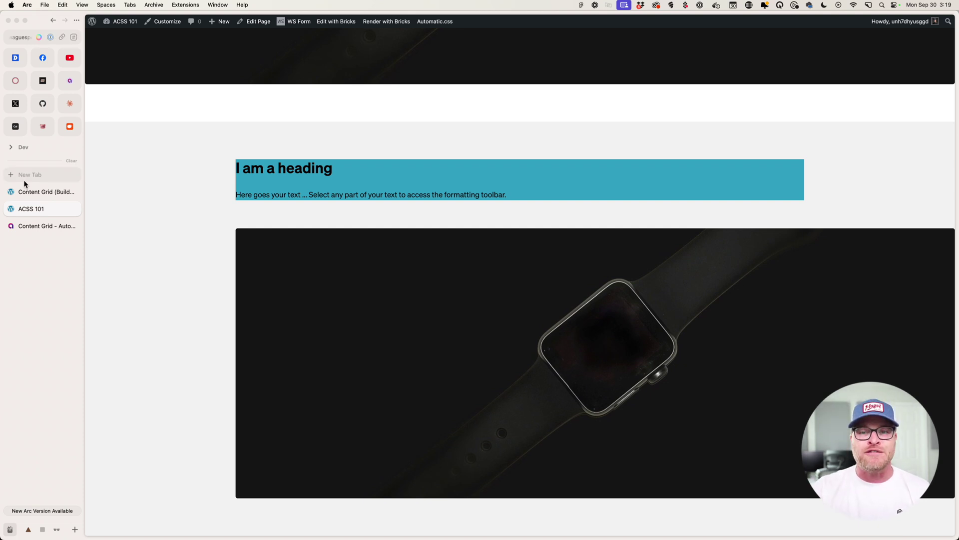
Examine the zone diagram in the Automatic.css Content Grid documentation, from the content zone to the custom width element
{"action": "left_click", "coordinate": [47, 194]}
{"action": "left_click", "coordinate": [43, 208]}
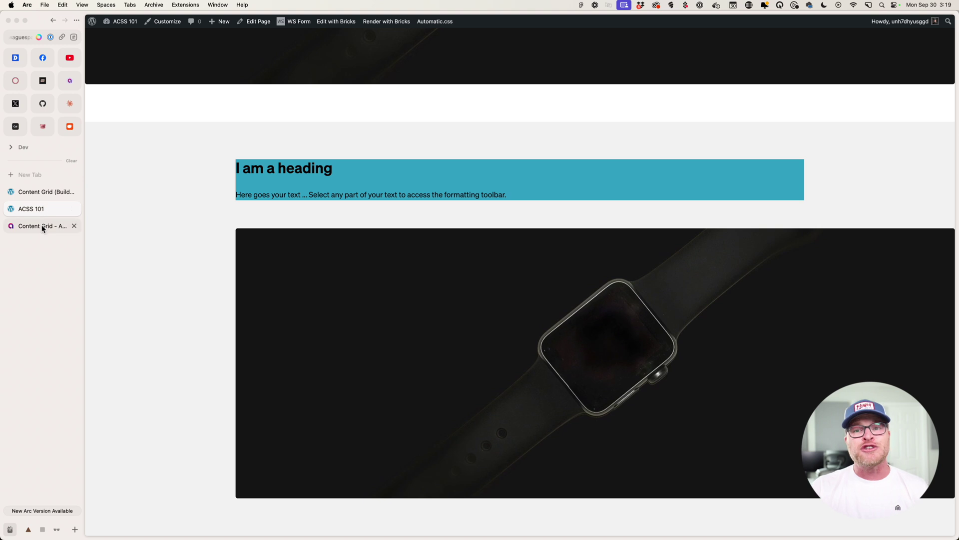
{"action": "left_click", "coordinate": [43, 226]}
{"action": "scroll", "coordinate": [597, 257], "scroll_direction": "down", "scroll_amount": 1}
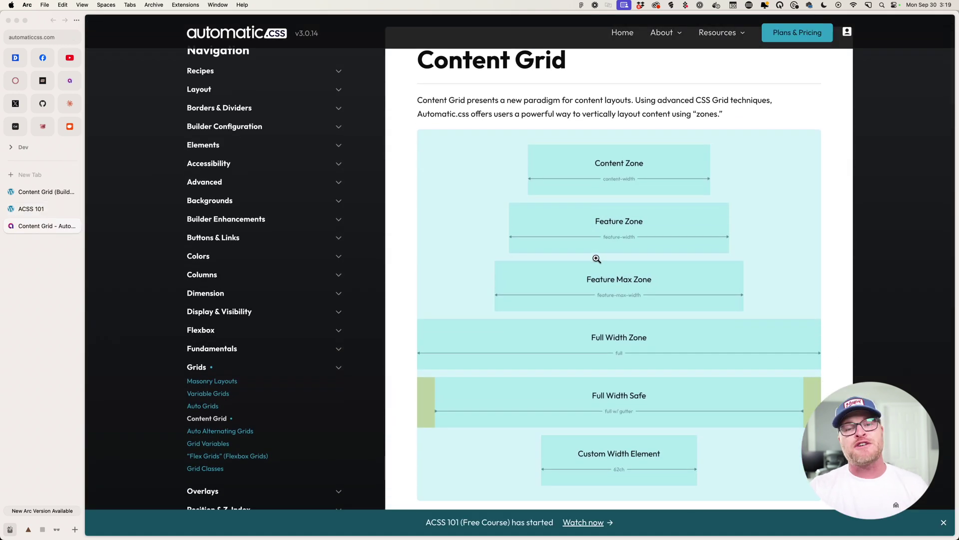
{"action": "scroll", "coordinate": [597, 258], "scroll_direction": "up", "scroll_amount": 2}
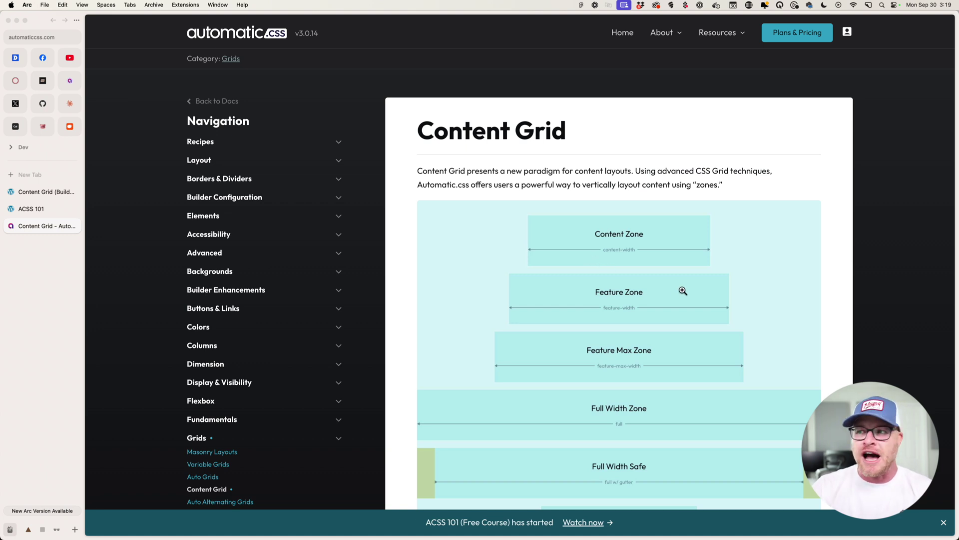
{"action": "scroll", "coordinate": [681, 291], "scroll_direction": "down", "scroll_amount": 2}
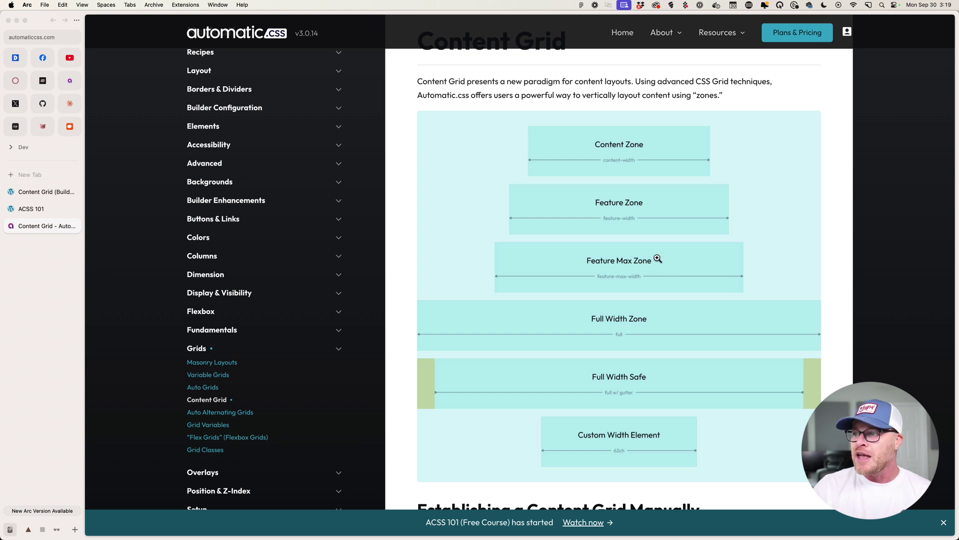
{"action": "scroll", "coordinate": [658, 279], "scroll_direction": "down", "scroll_amount": 2}
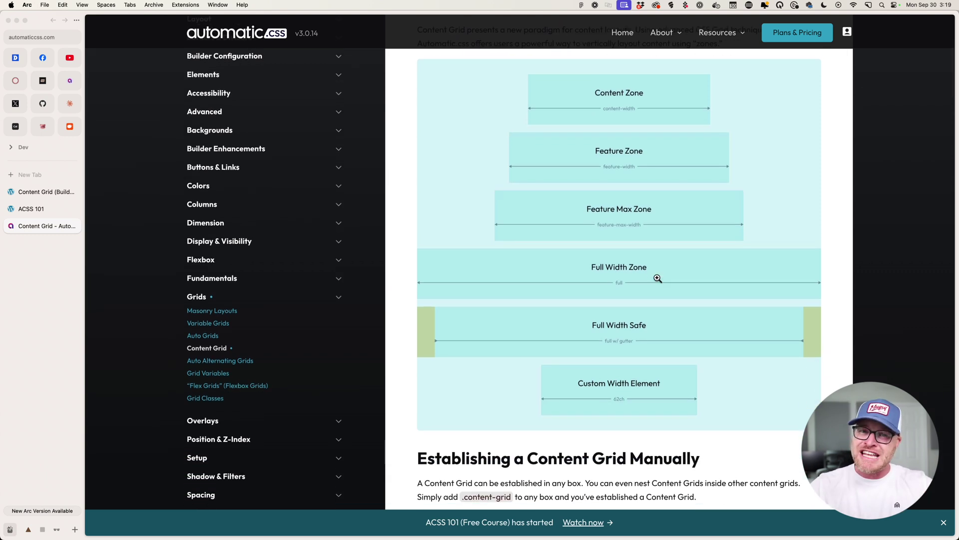
{"action": "scroll", "coordinate": [578, 167], "scroll_direction": "down", "scroll_amount": 3}
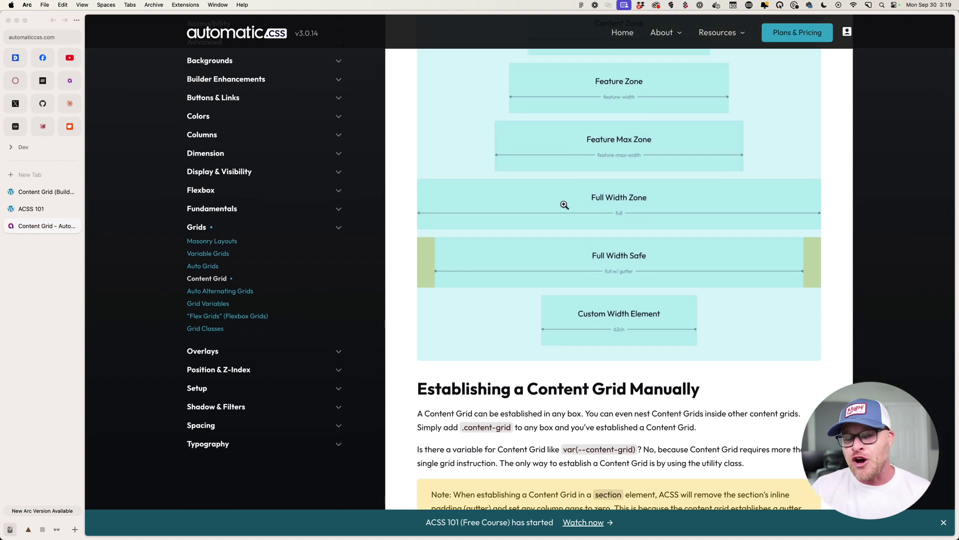
{"action": "scroll", "coordinate": [621, 235], "scroll_direction": "down", "scroll_amount": 1}
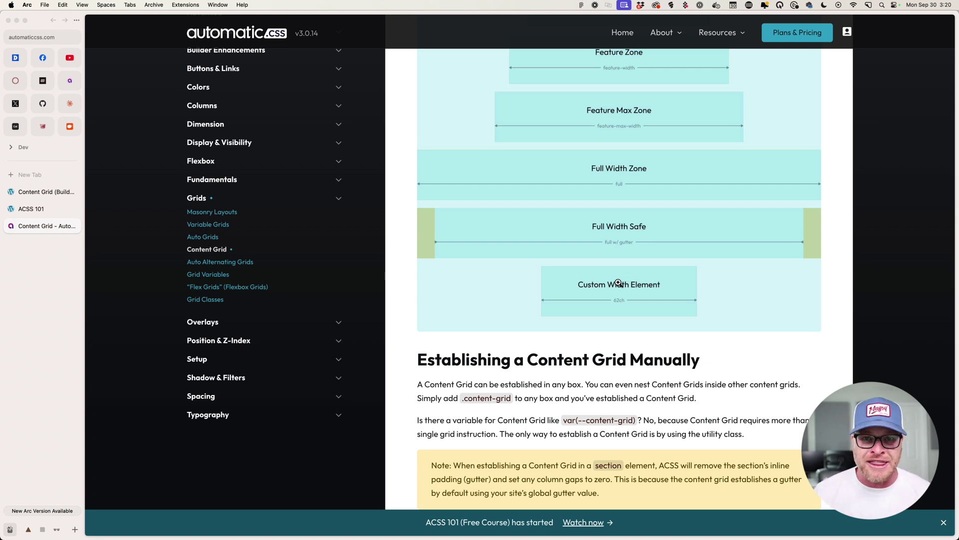
{"action": "scroll", "coordinate": [619, 283], "scroll_direction": "up", "scroll_amount": 3}
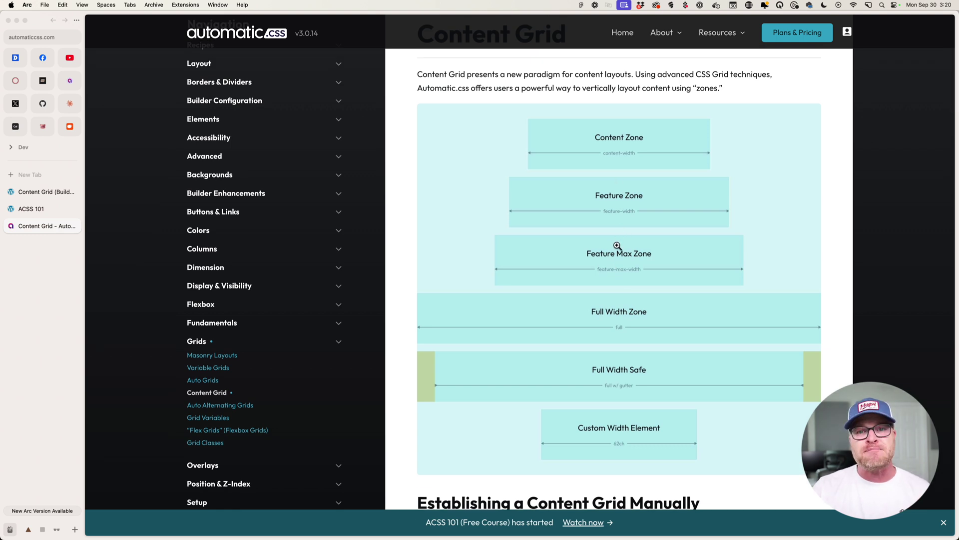
Set the content grid image container's grid column to feature in the builder, save, and view the live page
{"action": "left_click", "coordinate": [40, 209]}
{"action": "left_click", "coordinate": [45, 191]}
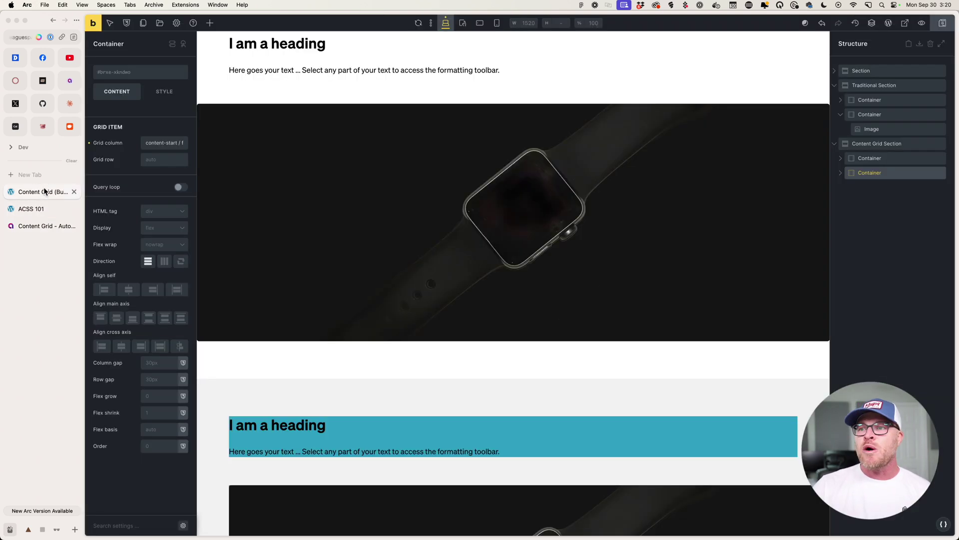
{"action": "scroll", "coordinate": [452, 375], "scroll_direction": "down", "scroll_amount": 3}
{"action": "left_click", "coordinate": [452, 373]}
{"action": "left_click", "coordinate": [872, 172]}
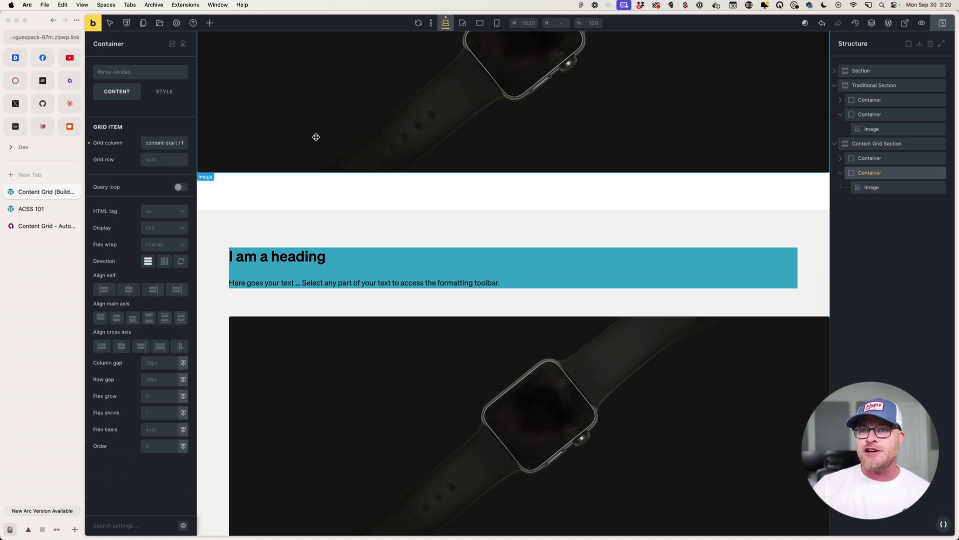
{"action": "triple_click", "coordinate": [169, 138]}
{"action": "key", "text": "BackSpace"}
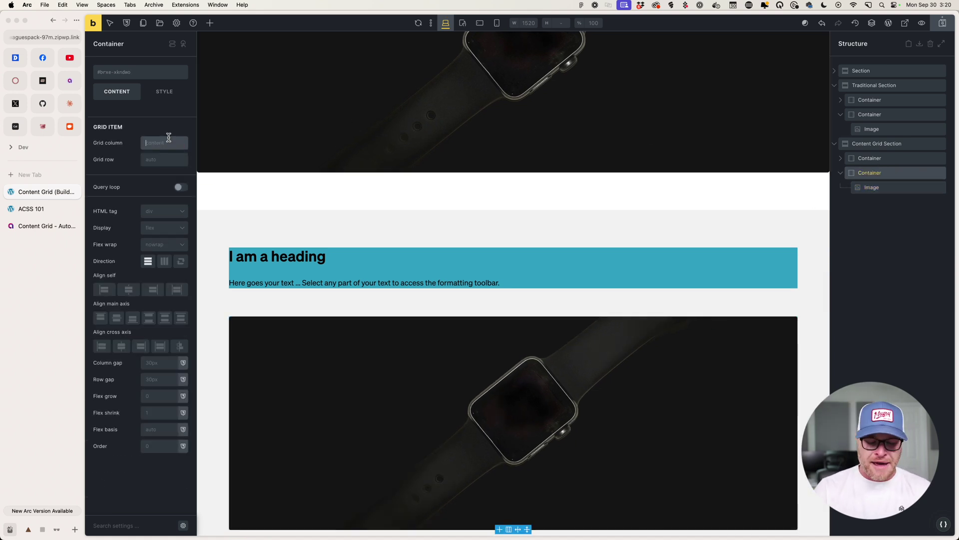
{"action": "type", "text": "feature"}
{"action": "left_click", "coordinate": [853, 44]}
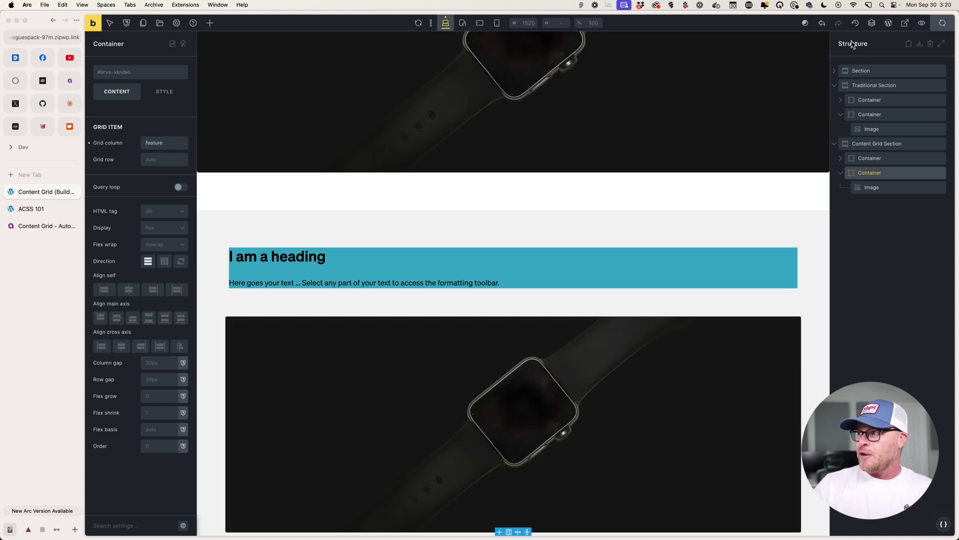
{"action": "left_click", "coordinate": [35, 208]}
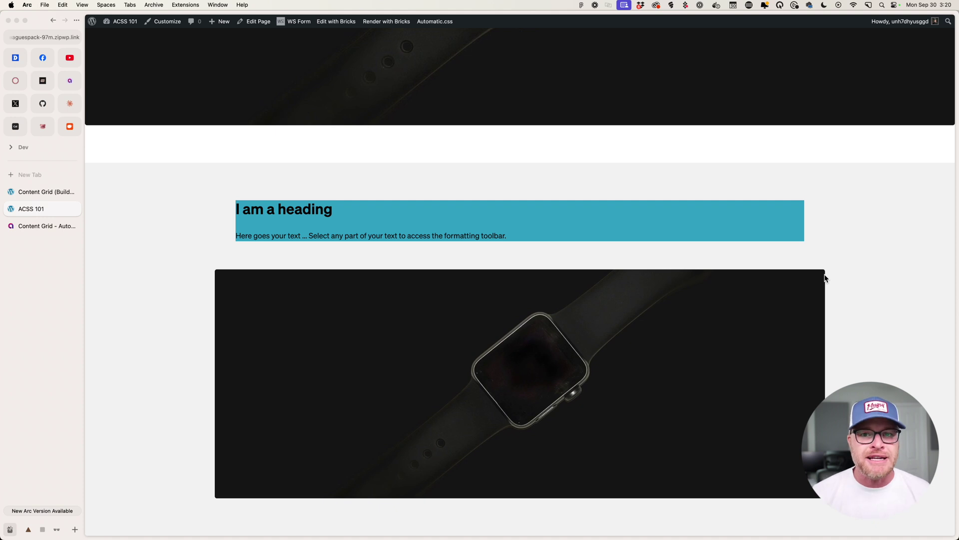
Open the Automatic.css Content Grid layout settings and check the feature width and feature max width values
{"action": "left_click", "coordinate": [436, 22]}
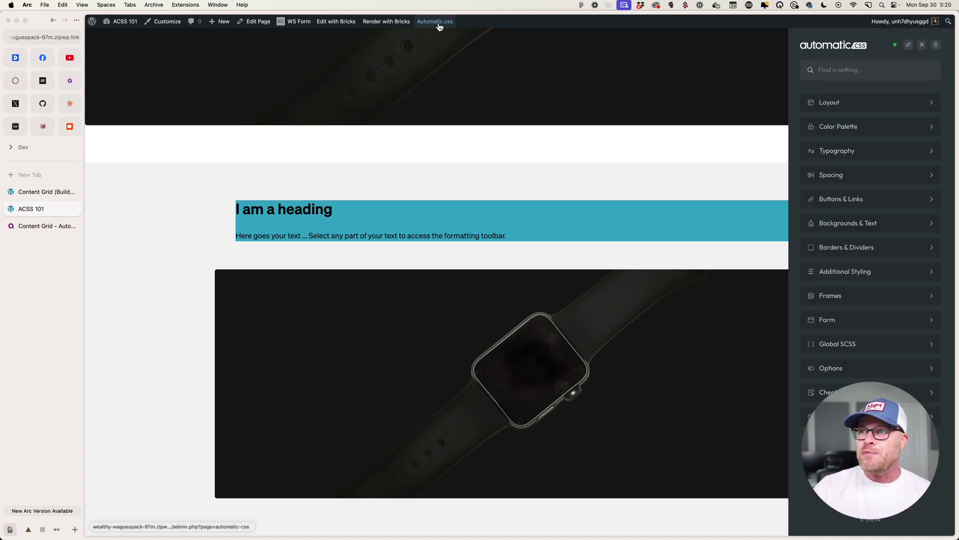
{"action": "left_click", "coordinate": [845, 104]}
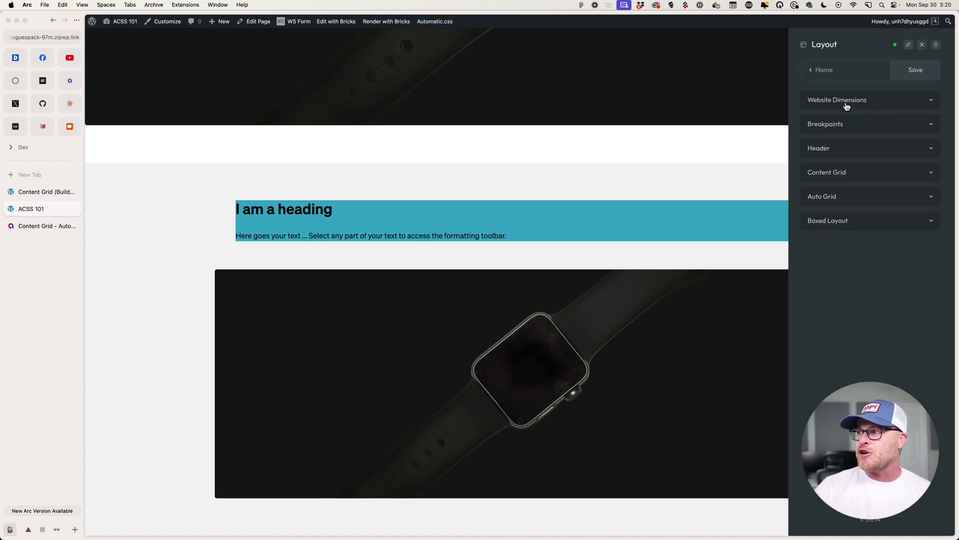
{"action": "left_click", "coordinate": [844, 174]}
{"action": "left_click", "coordinate": [887, 259]}
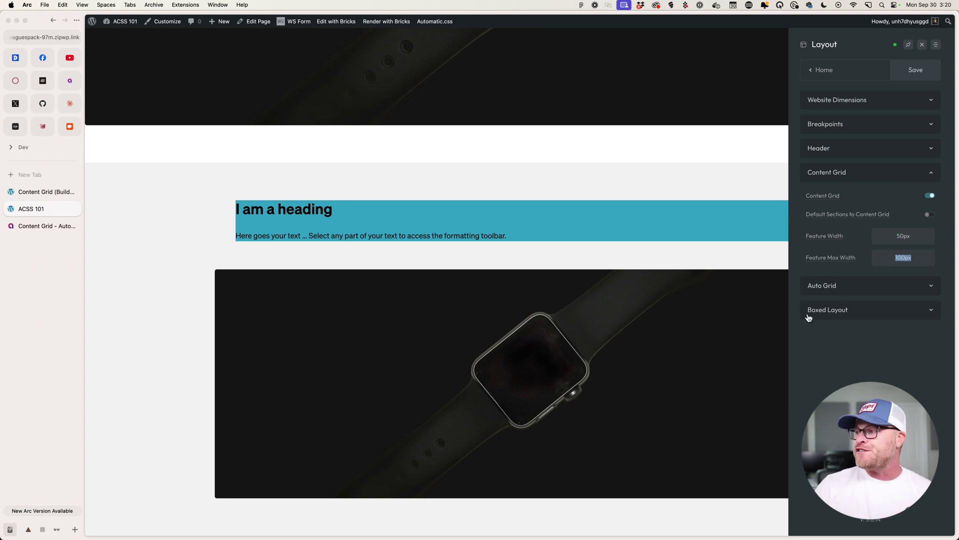
Try Feature Width values up to 89px, down to 61px and then 66px, watching the image resize on the page
{"action": "left_click", "coordinate": [912, 237]}
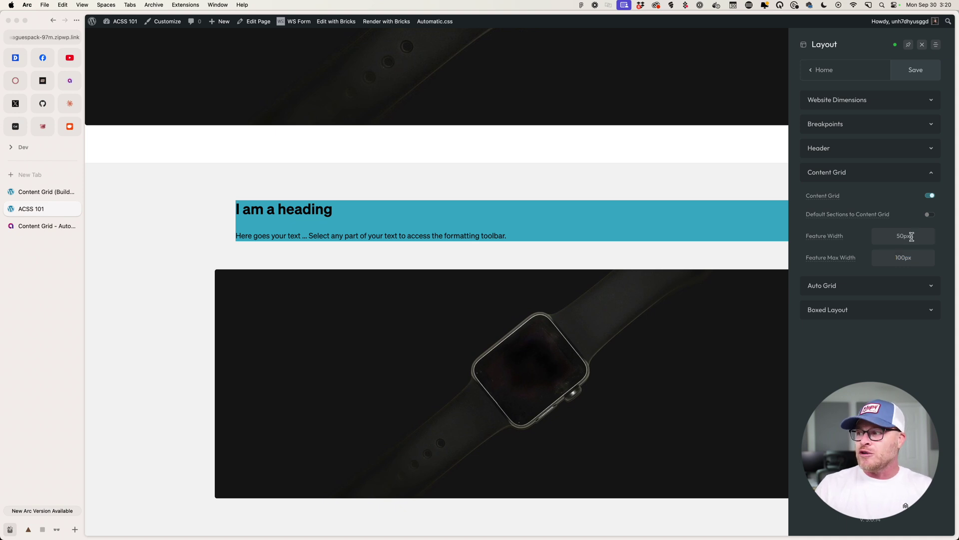
{"action": "key", "text": "Up"}
{"action": "key", "text": "Up"}
{"action": "key", "text": "Up"}
{"action": "key", "text": "Up"}
{"action": "key", "text": "Up"}
{"action": "key", "text": "Up"}
{"action": "key", "text": "Up"}
{"action": "key", "text": "Up"}
{"action": "key", "text": "Up"}
{"action": "key", "text": "Up"}
{"action": "key", "text": "Up"}
{"action": "key", "text": "Up"}
{"action": "key", "text": "Up"}
{"action": "key", "text": "Up"}
{"action": "key", "text": "Up"}
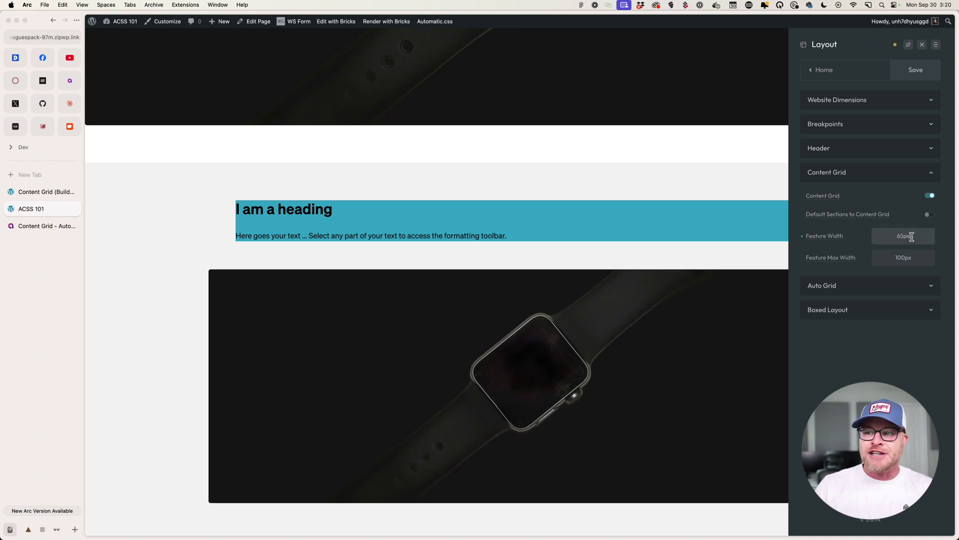
{"action": "key", "text": "Up"}
{"action": "key", "text": "Up"}
{"action": "key", "text": "Up"}
{"action": "key", "text": "Up"}
{"action": "key", "text": "Up"}
{"action": "key", "text": "Up"}
{"action": "key", "text": "Up"}
{"action": "key", "text": "Up"}
{"action": "key", "text": "Up"}
{"action": "key", "text": "Up"}
{"action": "key", "text": "Up"}
{"action": "key", "text": "Up"}
{"action": "key", "text": "Up"}
{"action": "key", "text": "Up"}
{"action": "key", "text": "Up"}
{"action": "key", "text": "Up"}
{"action": "key", "text": "Up"}
{"action": "key", "text": "Up"}
{"action": "key", "text": "Up"}
{"action": "key", "text": "Up"}
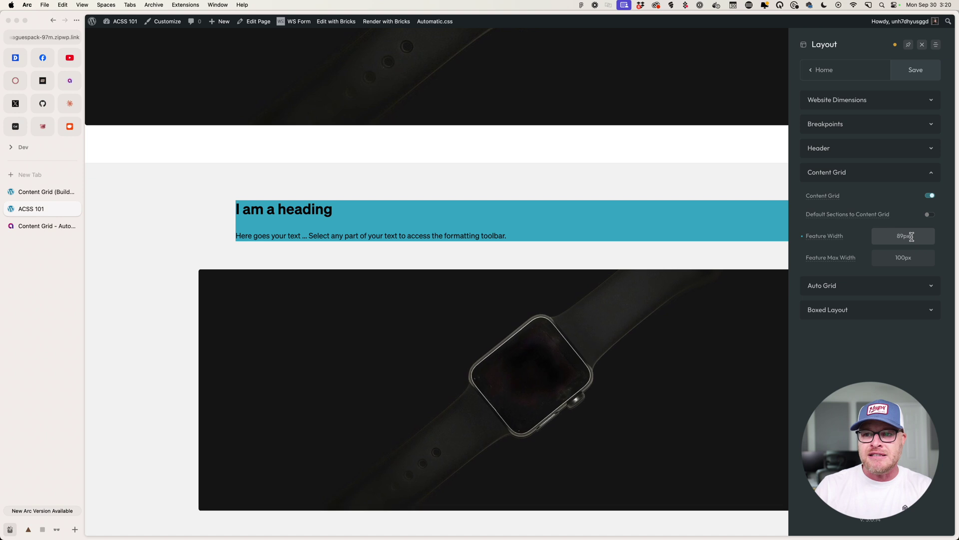
{"action": "key", "text": "Down"}
{"action": "key", "text": "Down"}
{"action": "key", "text": "Down"}
{"action": "key", "text": "Down"}
{"action": "key", "text": "Down"}
{"action": "key", "text": "Down"}
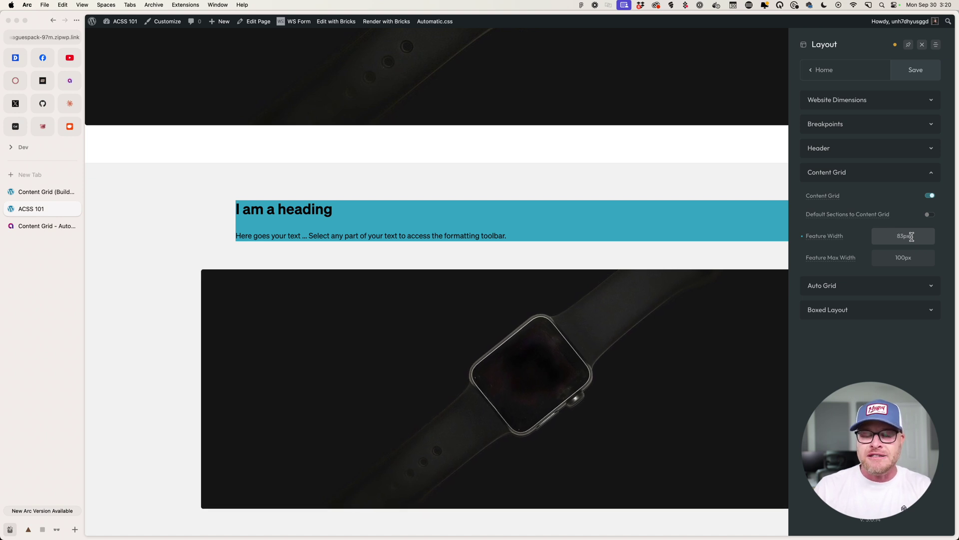
{"action": "key", "text": "Down"}
{"action": "key", "text": "Down"}
{"action": "key", "text": "Down"}
{"action": "key", "text": "Down"}
{"action": "key", "text": "Down"}
{"action": "key", "text": "Down"}
{"action": "key", "text": "Down"}
{"action": "key", "text": "Down"}
{"action": "key", "text": "Down"}
{"action": "key", "text": "Down"}
{"action": "key", "text": "Down"}
{"action": "key", "text": "Down"}
{"action": "key", "text": "Down"}
{"action": "key", "text": "Down"}
{"action": "key", "text": "Down"}
{"action": "key", "text": "Down"}
{"action": "key", "text": "Down"}
{"action": "key", "text": "Down"}
{"action": "key", "text": "Down"}
{"action": "key", "text": "Down"}
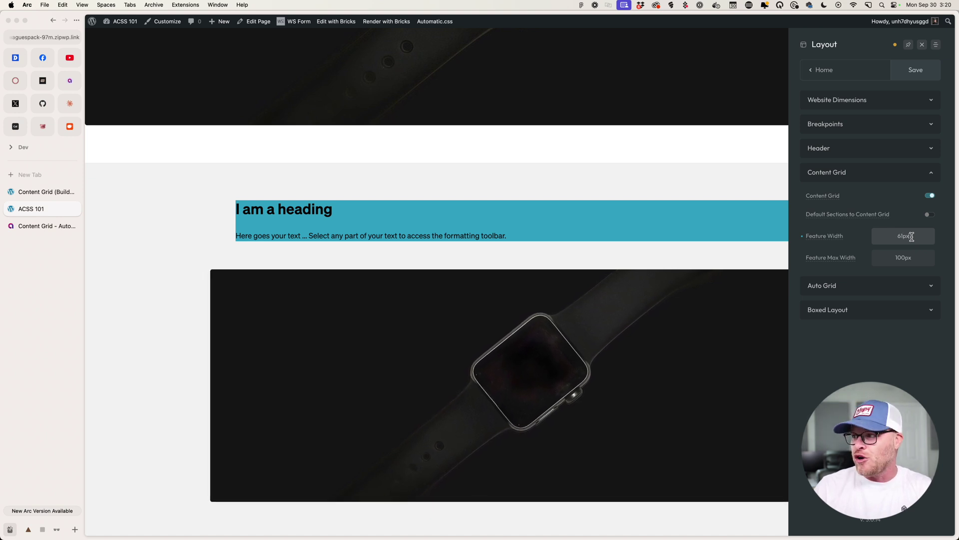
{"action": "key", "text": "Up"}
{"action": "key", "text": "Up"}
{"action": "key", "text": "Up"}
{"action": "key", "text": "Up"}
{"action": "key", "text": "Up"}
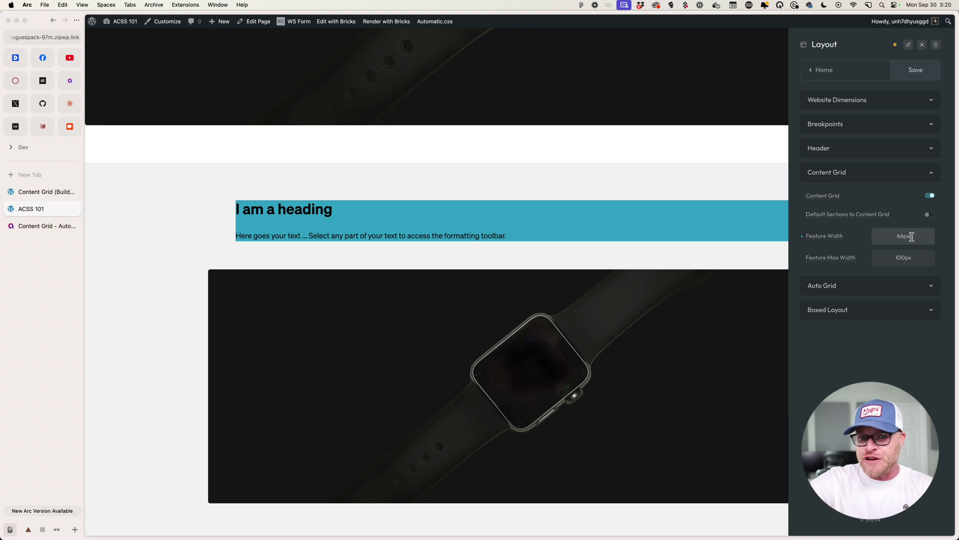
Set the Feature Width back to 50px and save the Automatic.css settings
{"action": "double_click", "coordinate": [910, 234]}
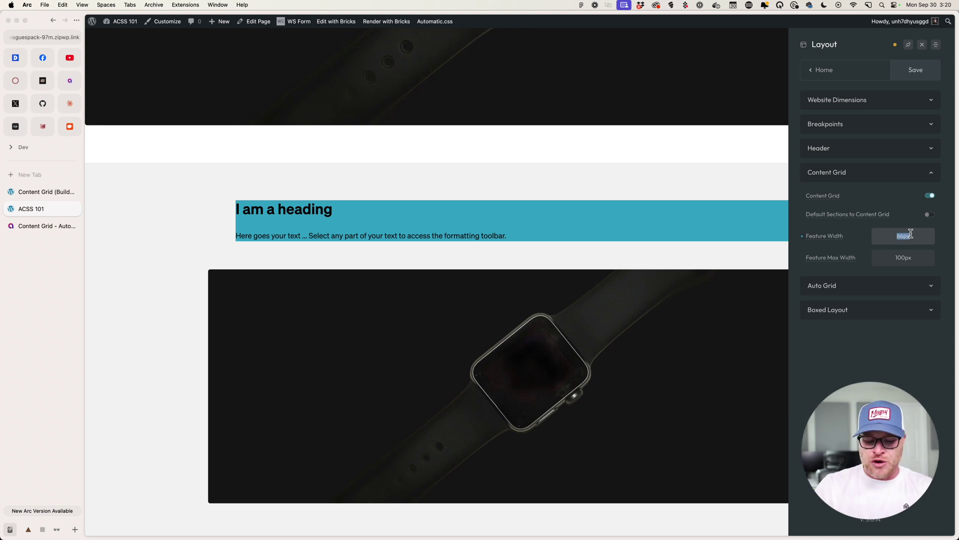
{"action": "type", "text": "50"}
{"action": "key", "text": "Return"}
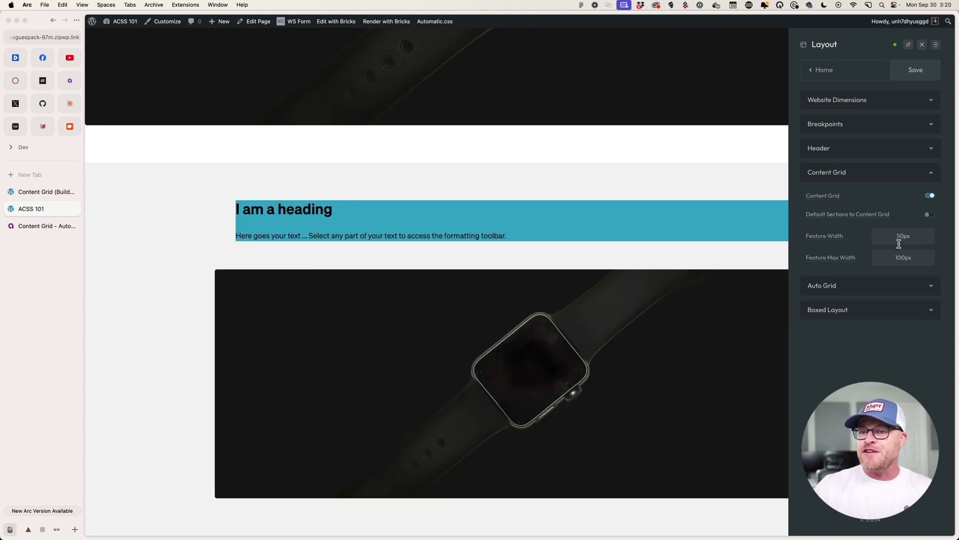
{"action": "left_click", "coordinate": [917, 69]}
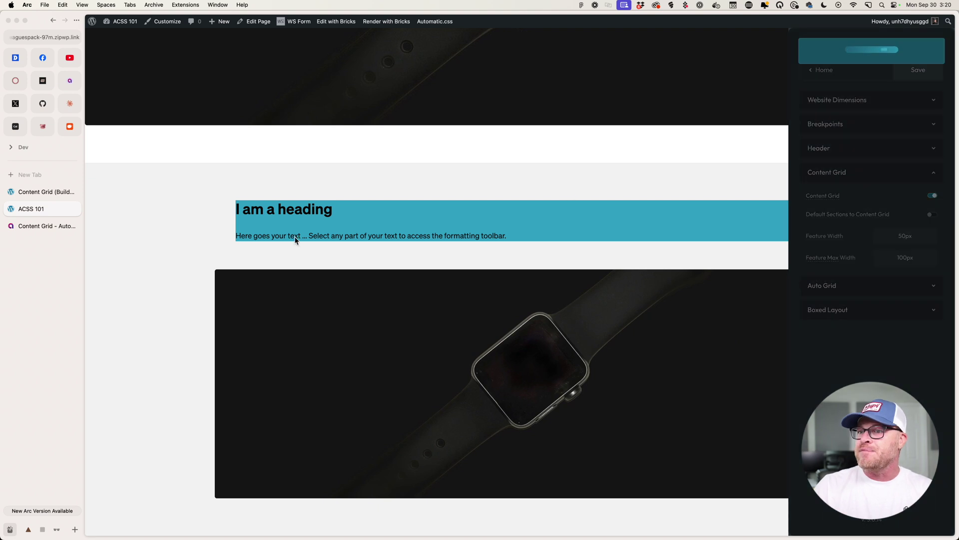
Duplicate the content grid's image container, set the copy's grid column to feature-max, save, and view the live page
{"action": "left_click", "coordinate": [43, 192]}
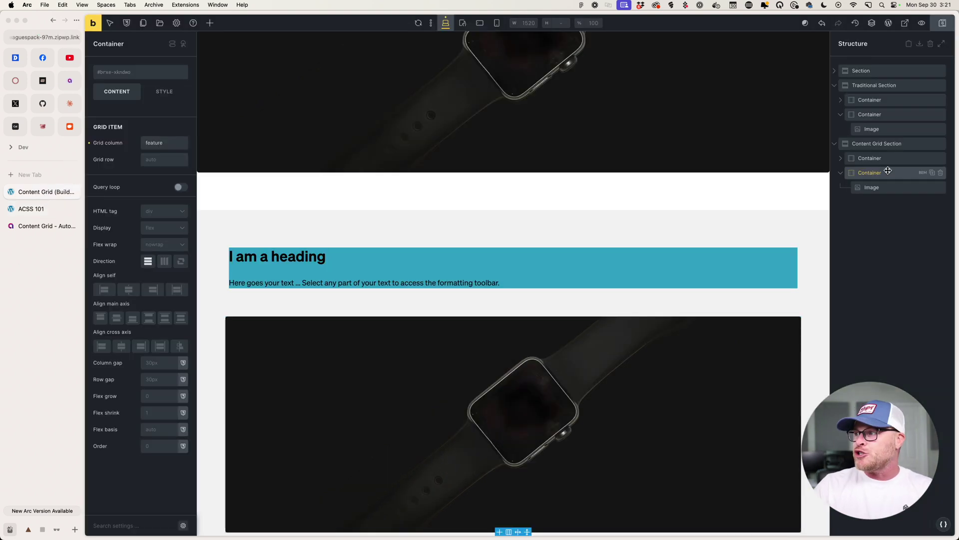
{"action": "left_click", "coordinate": [877, 202]}
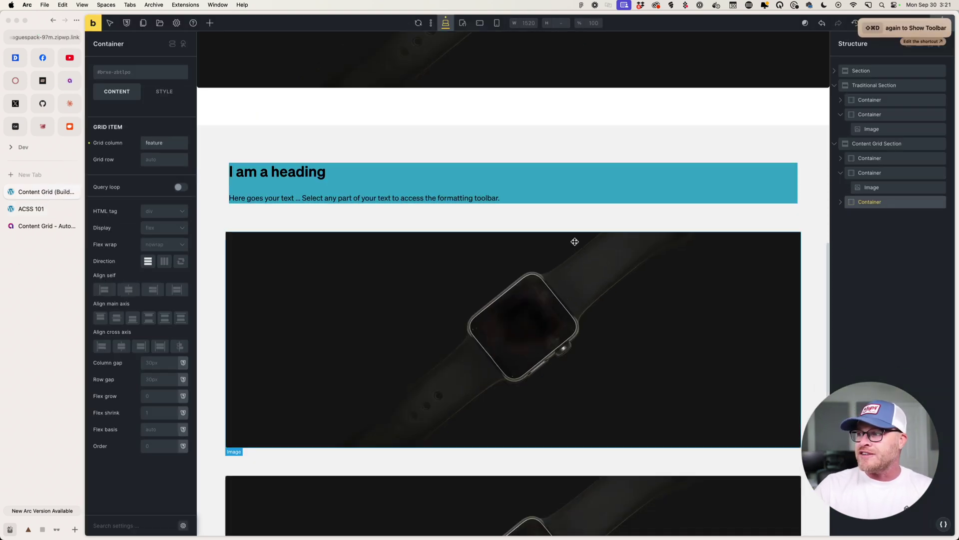
{"action": "left_click", "coordinate": [172, 143]}
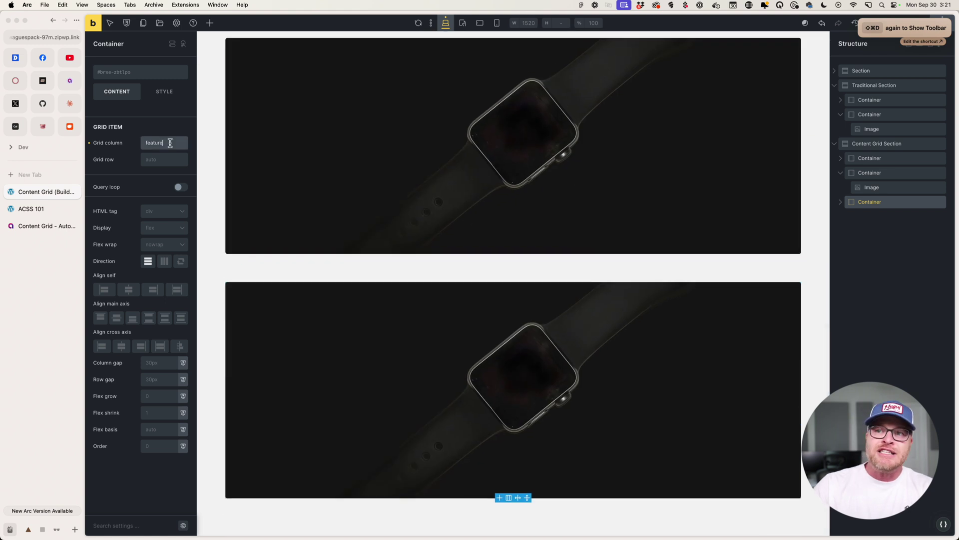
{"action": "type", "text": "-max"}
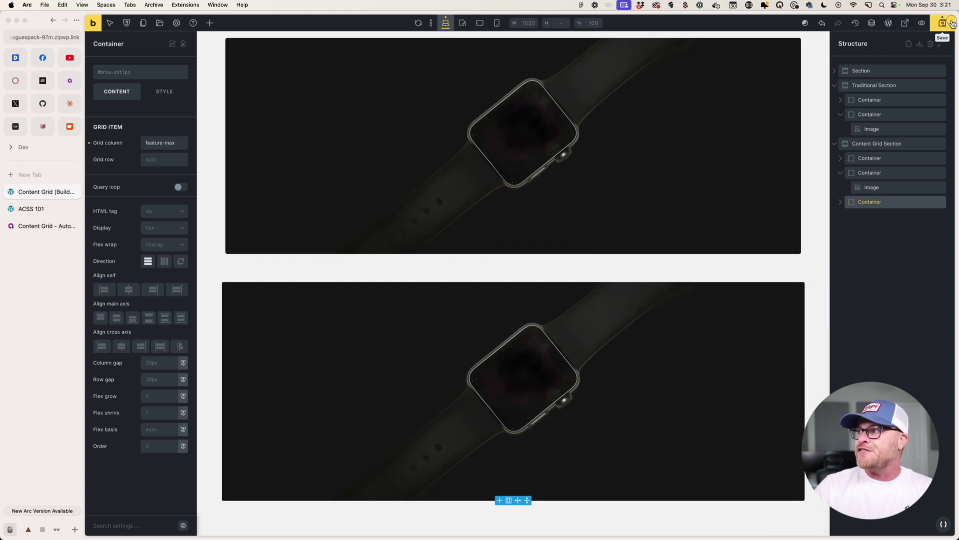
{"action": "left_click", "coordinate": [40, 209]}
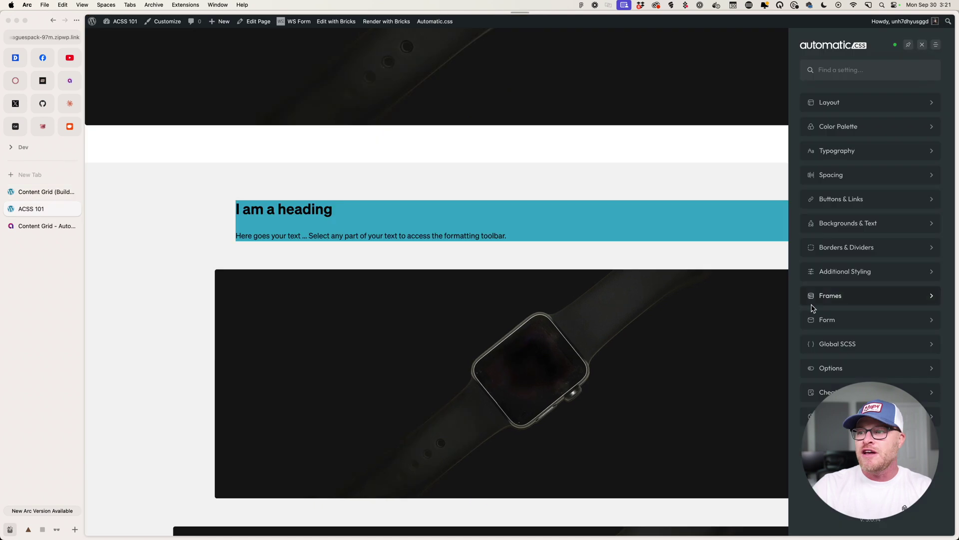
Open the Content Grid layout settings in Automatic.css and try a Feature Width of 150px
{"action": "scroll", "coordinate": [632, 298], "scroll_direction": "up", "scroll_amount": 1}
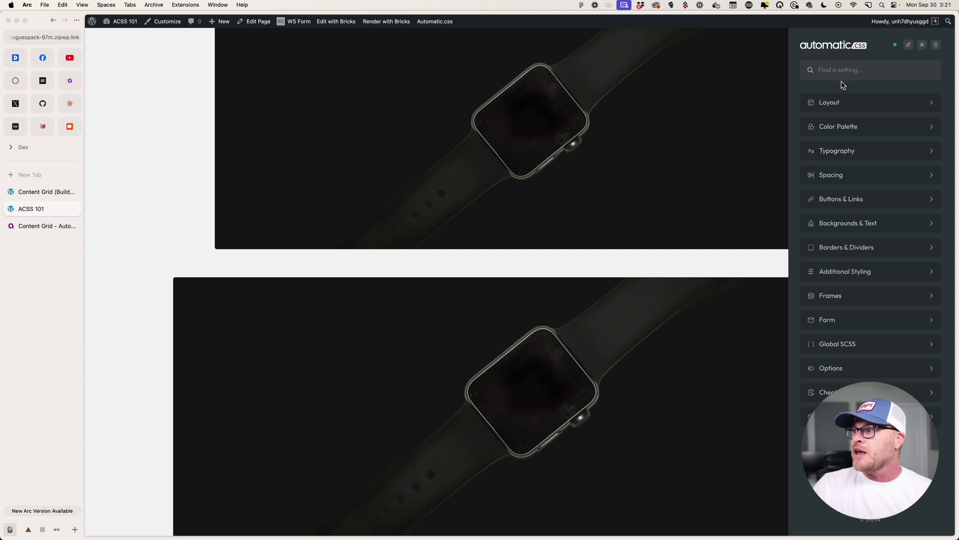
{"action": "left_click", "coordinate": [844, 103]}
{"action": "left_click", "coordinate": [846, 174]}
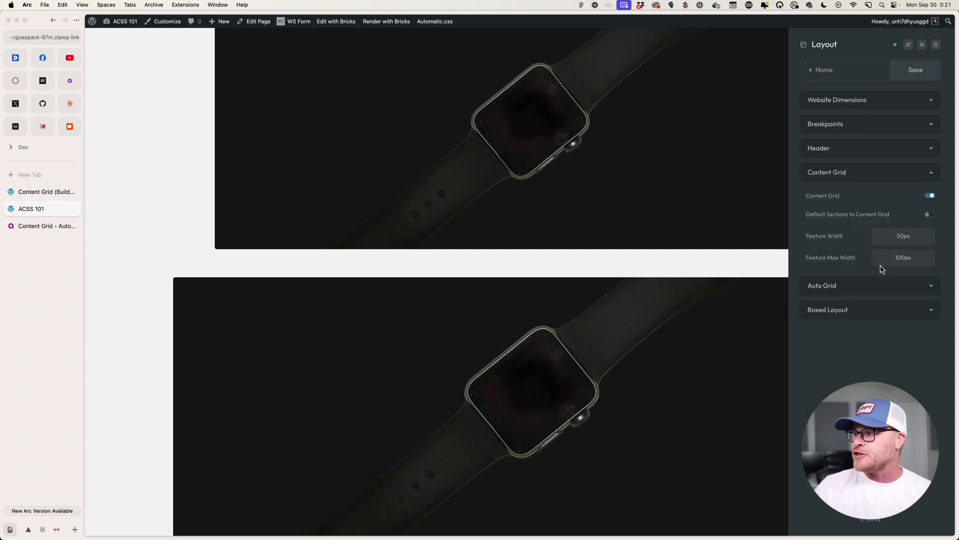
{"action": "left_click", "coordinate": [921, 238]}
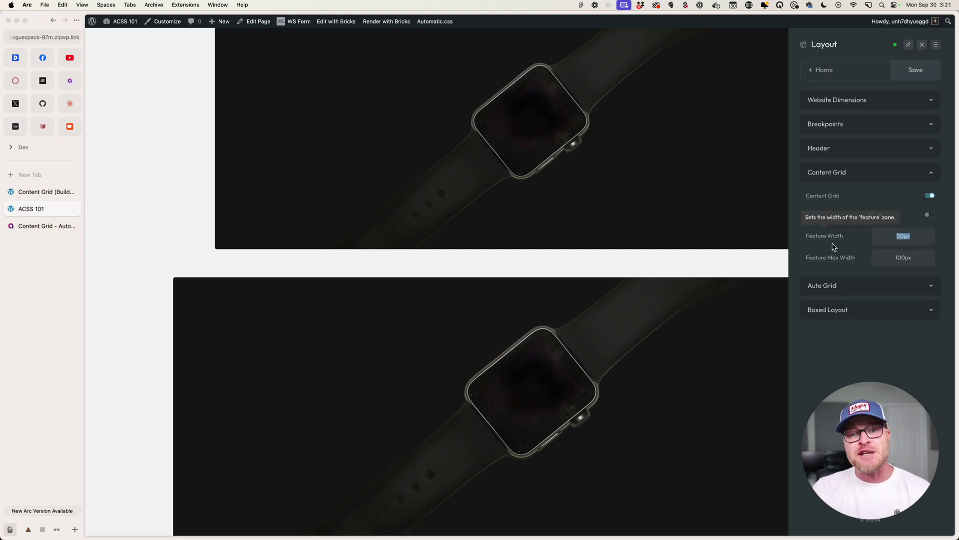
{"action": "left_click", "coordinate": [887, 258]}
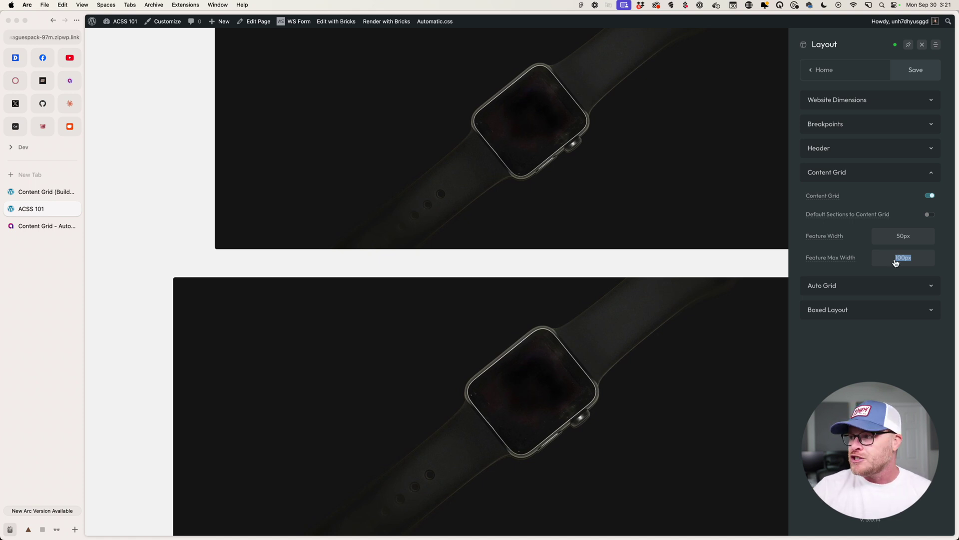
{"action": "left_click", "coordinate": [900, 237]}
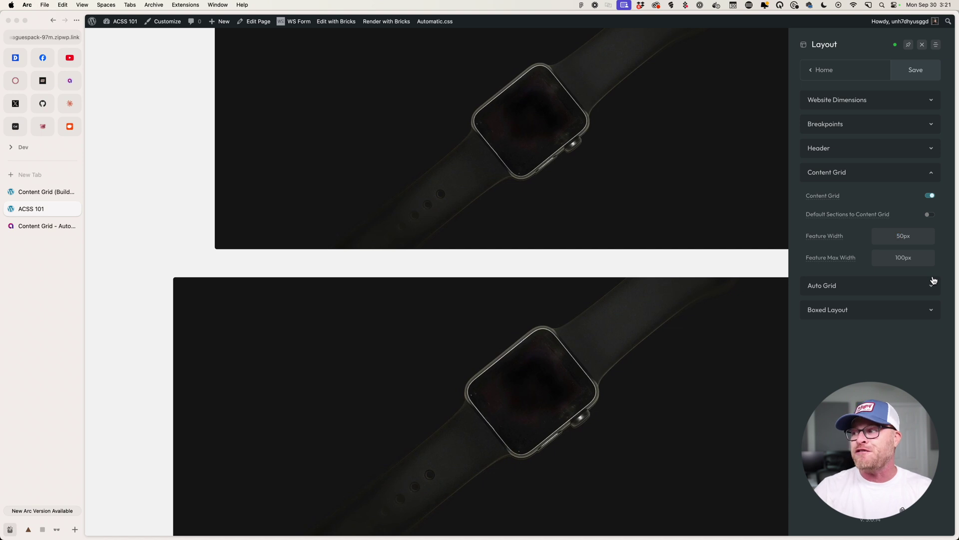
{"action": "type", "text": "1"}
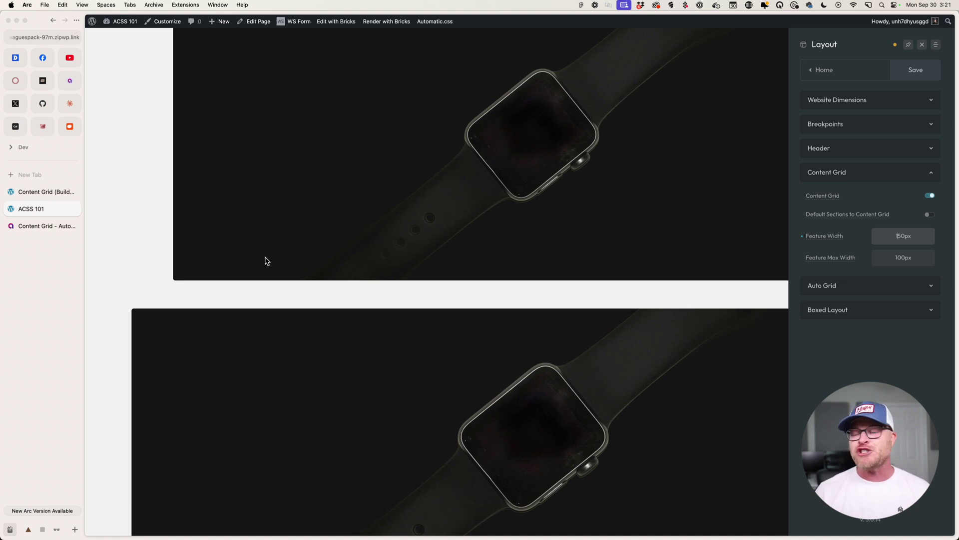
Try a Feature Max Width of 50px, then return the Feature Width to 50px
{"action": "double_click", "coordinate": [913, 258]}
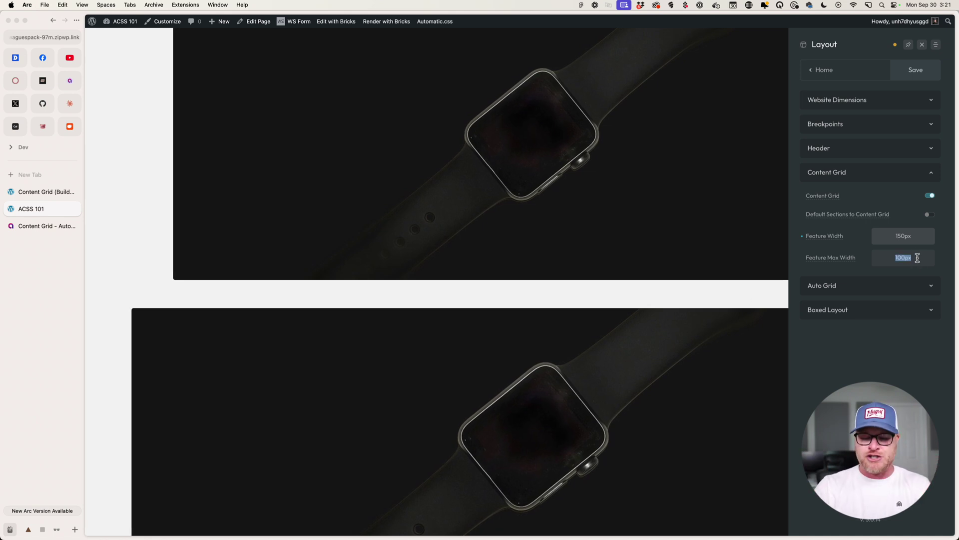
{"action": "type", "text": "50px"}
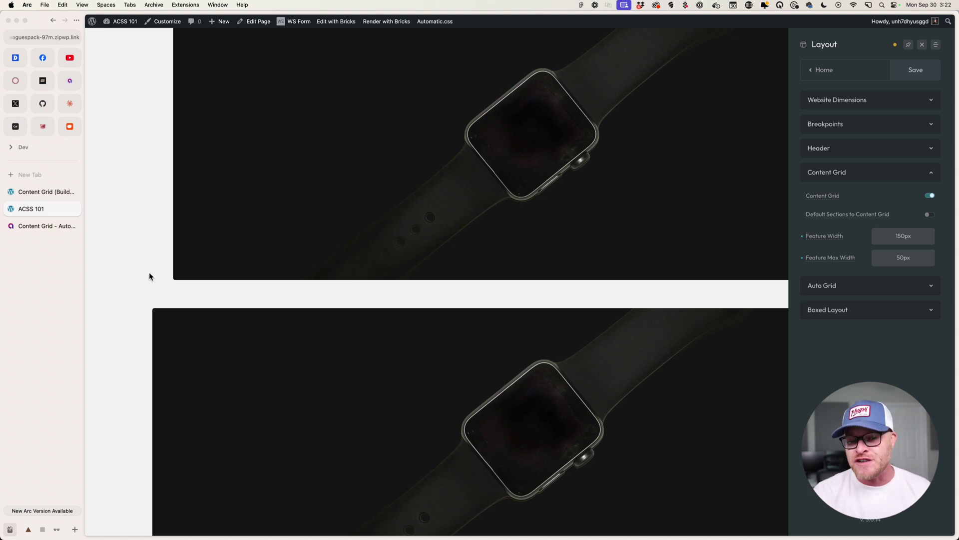
{"action": "left_click_drag", "start_coordinate": [911, 237], "coordinate": [883, 233]}
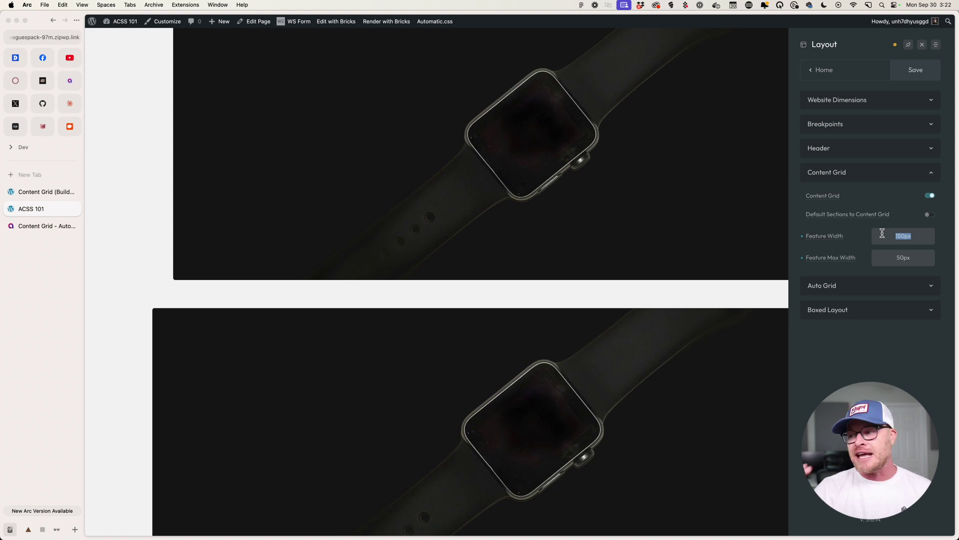
{"action": "type", "text": "50px"}
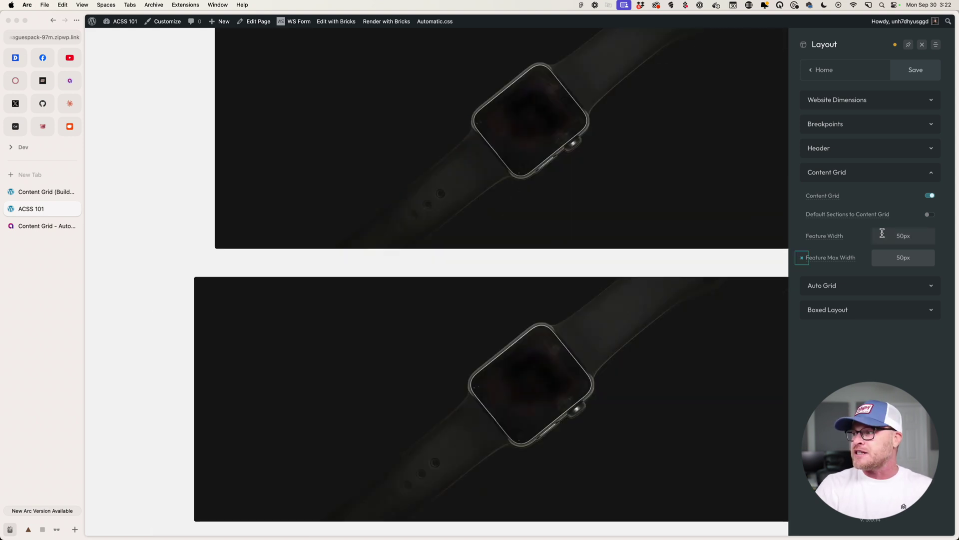
{"action": "key", "text": "Tab"}
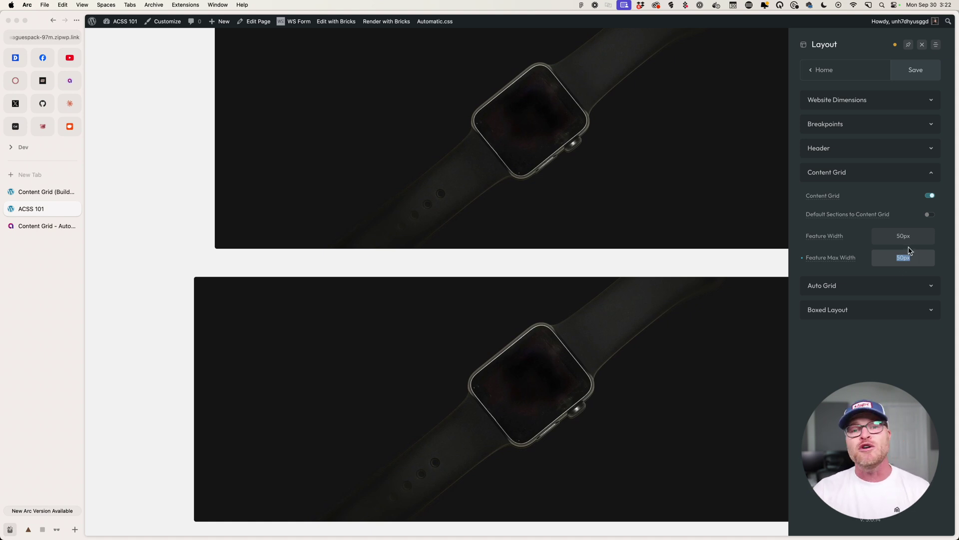
{"action": "mouse_move", "coordinate": [837, 256]}
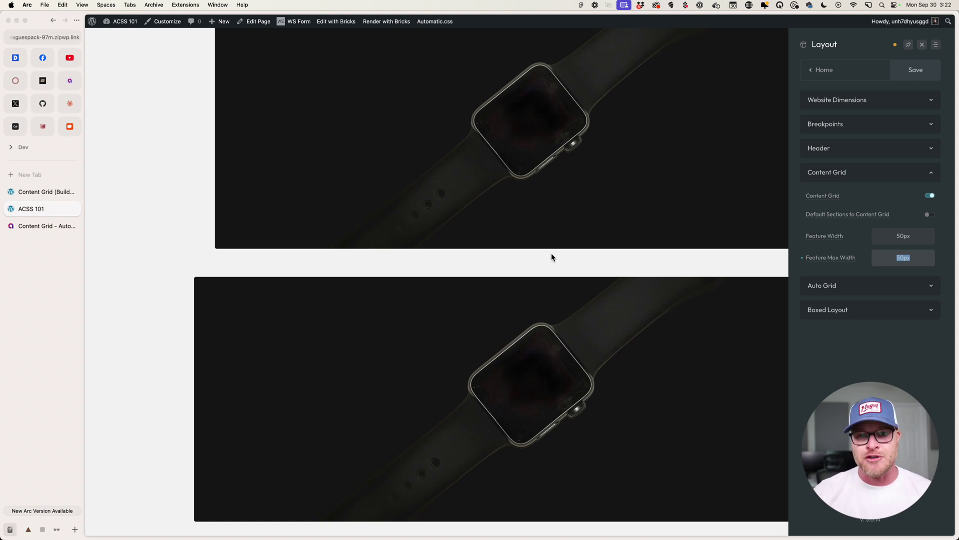
{"action": "left_click", "coordinate": [904, 259]}
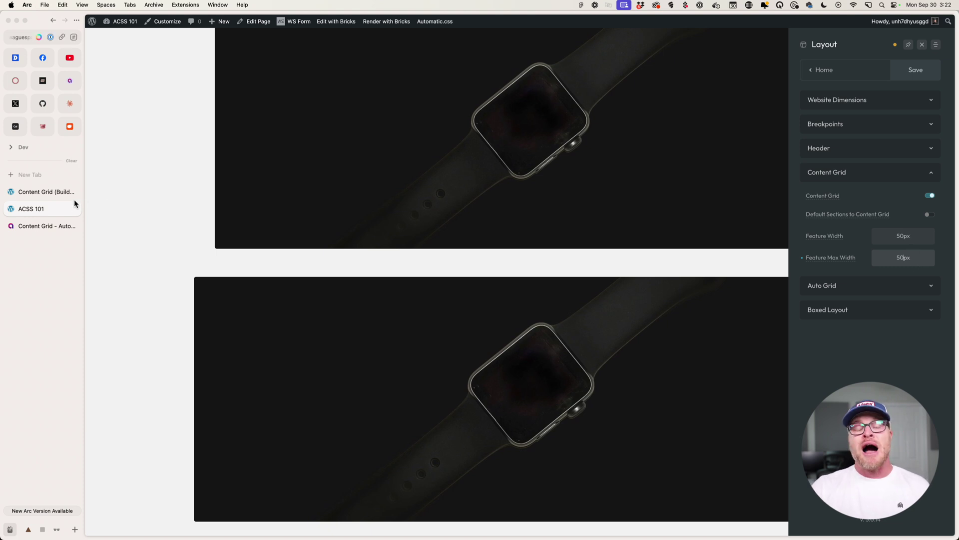
In the Bricks builder, clear the grid column values of the Content Grid Section's two image containers and duplicate the last one
{"action": "left_click", "coordinate": [50, 192]}
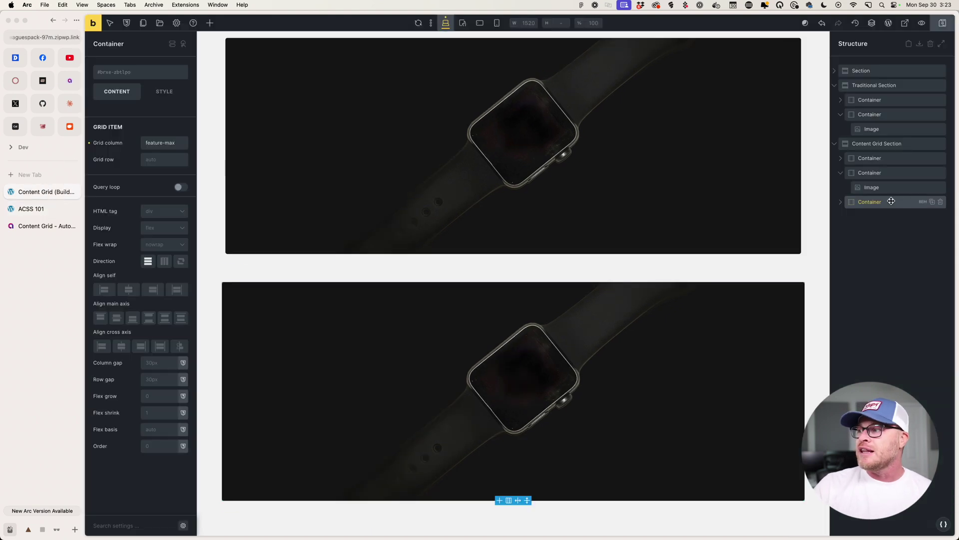
{"action": "left_click", "coordinate": [89, 143]}
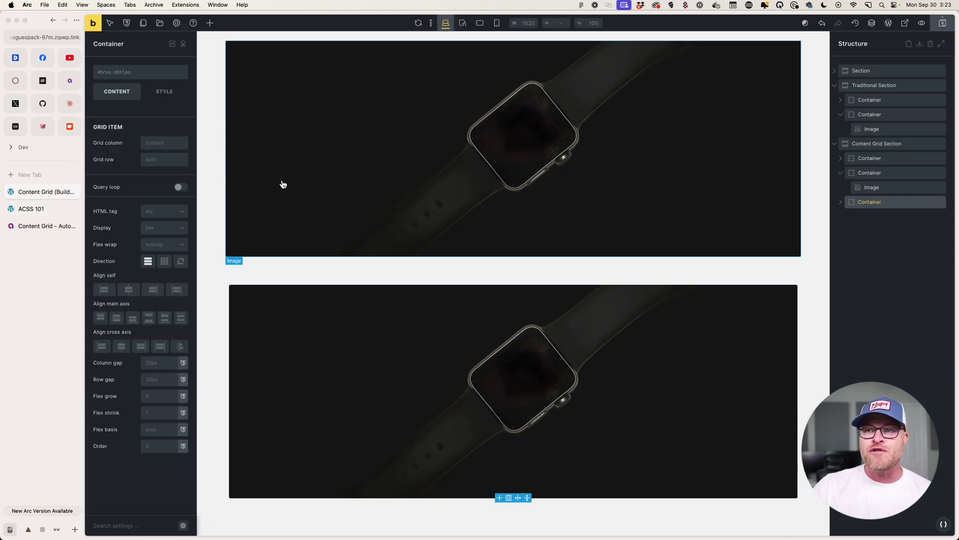
{"action": "left_click", "coordinate": [797, 207]}
{"action": "left_click", "coordinate": [90, 144]}
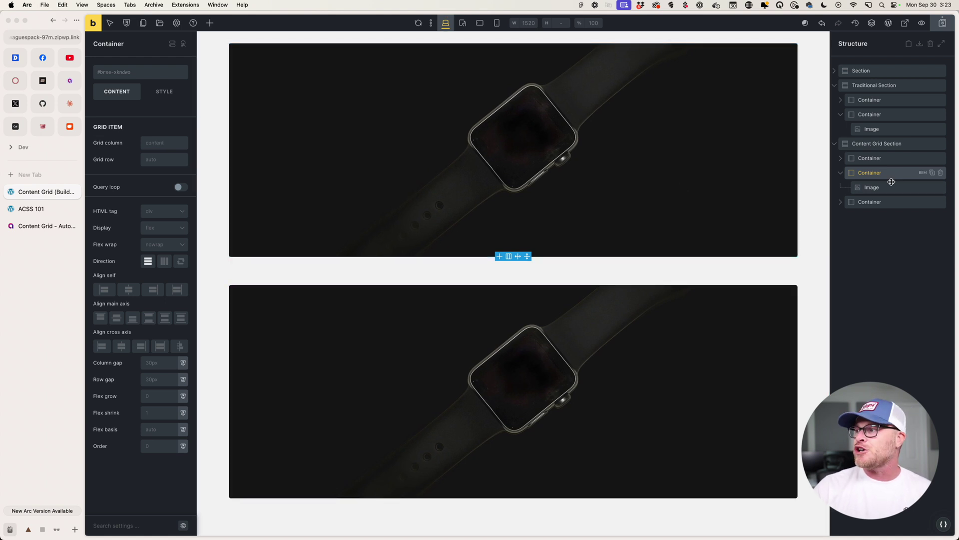
{"action": "left_click", "coordinate": [881, 203]}
{"action": "key", "text": "super+shift+d"}
Assign the content--full class to the first image container in the Content Grid Section
{"action": "left_click", "coordinate": [889, 173]}
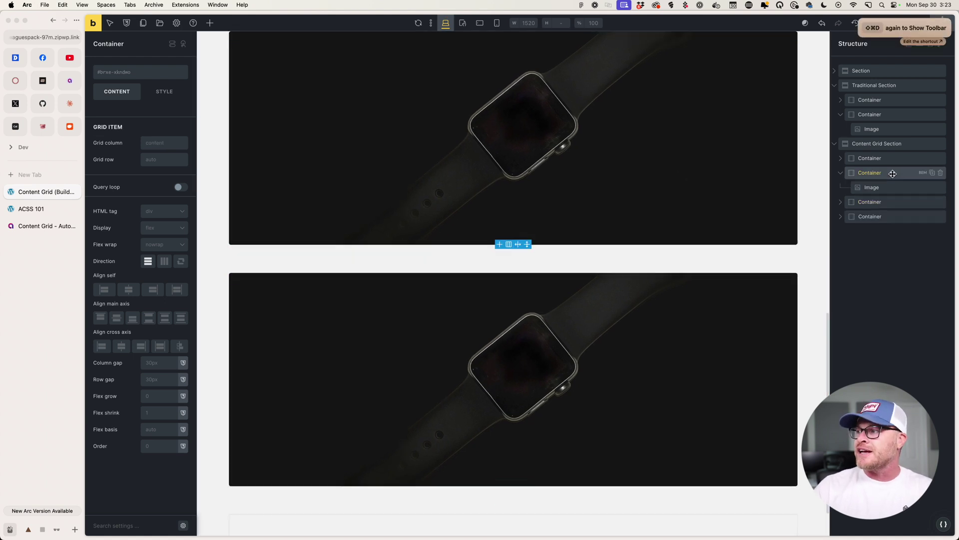
{"action": "left_click", "coordinate": [125, 75]}
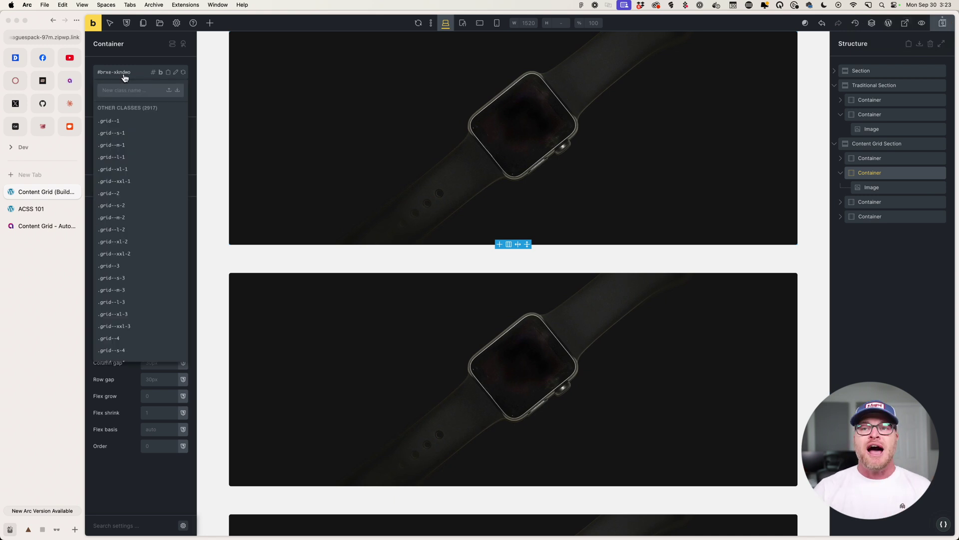
{"action": "type", "text": "content--full"}
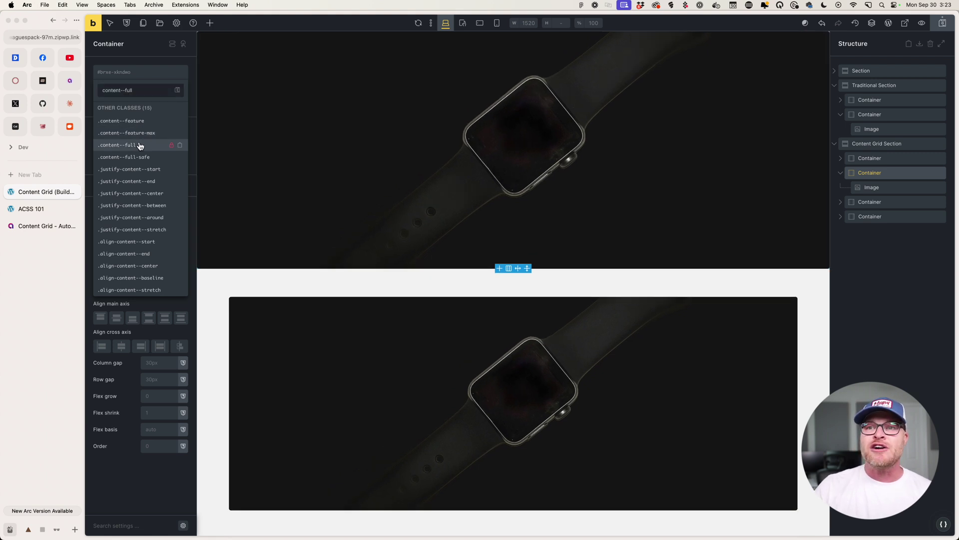
{"action": "left_click", "coordinate": [140, 145]}
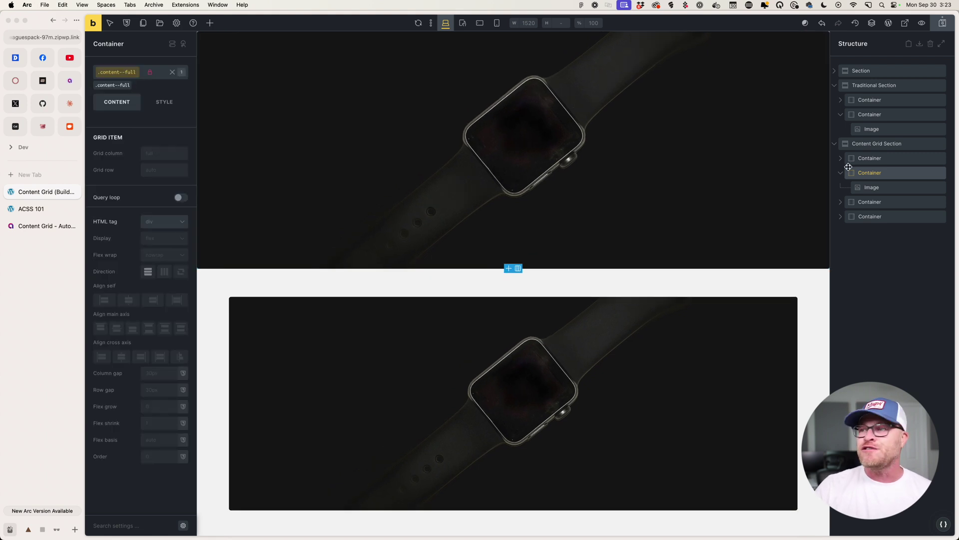
Assign the content--feature class to the second image container in the Content Grid Section
{"action": "left_click", "coordinate": [870, 201]}
{"action": "left_click", "coordinate": [139, 73]}
{"action": "type", "text": "content--"}
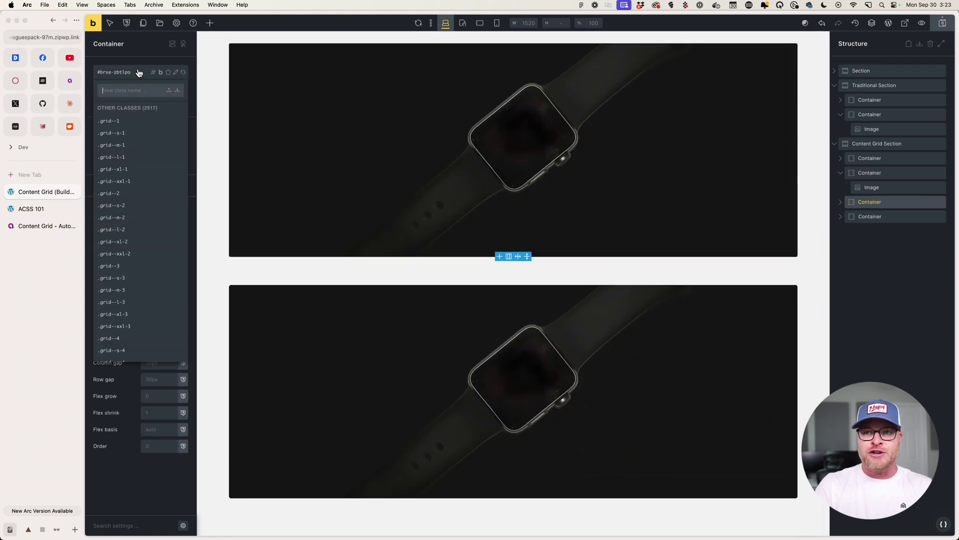
{"action": "type", "text": "feature"}
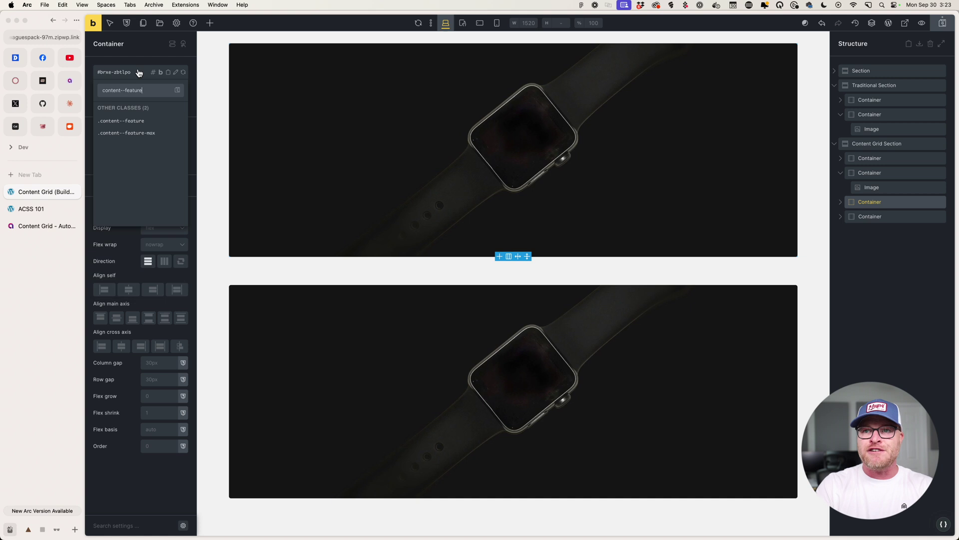
{"action": "left_click", "coordinate": [135, 122]}
Assign the content--feature-max class to the third image container in the Content Grid Section
{"action": "left_click", "coordinate": [915, 217]}
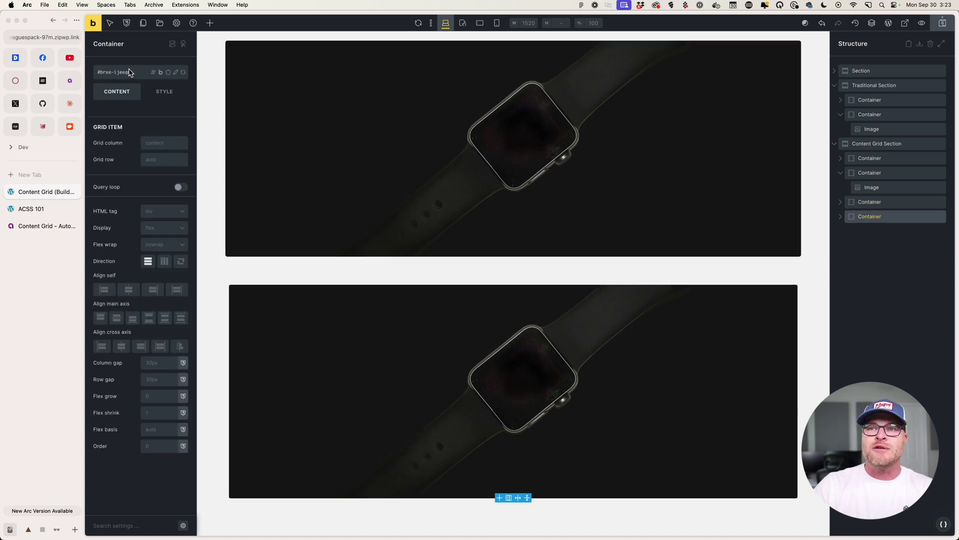
{"action": "left_click", "coordinate": [129, 73]}
{"action": "type", "text": "content--feature-max"}
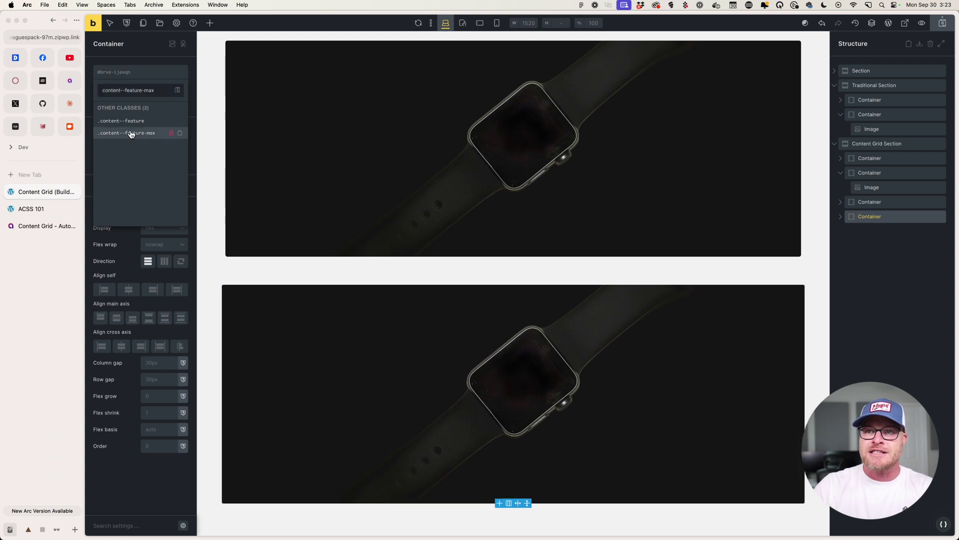
{"action": "left_click", "coordinate": [130, 134]}
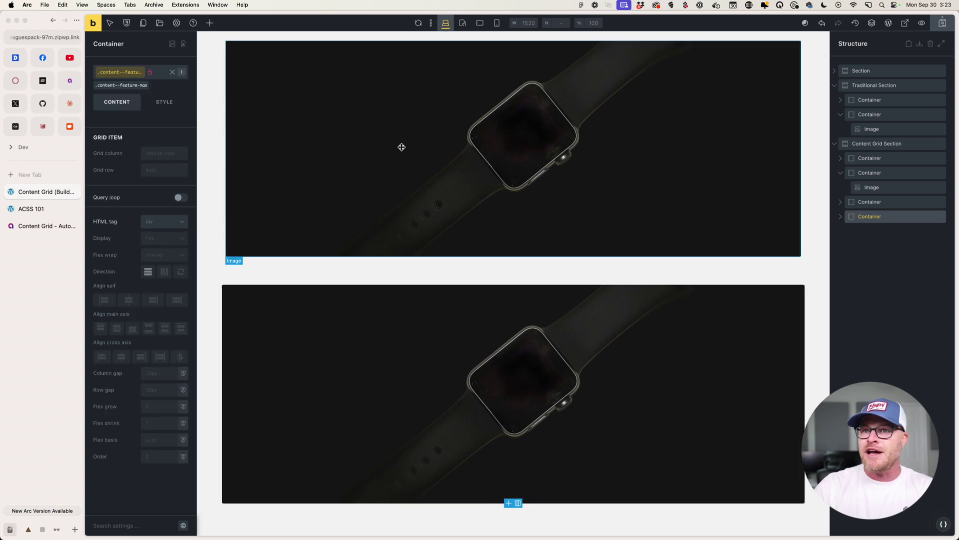
Reload the live ACSS 101 page, discarding the unsaved settings, and examine the widths of the full, feature and feature-max images
{"action": "left_click", "coordinate": [31, 209]}
{"action": "key", "text": "super+r"}
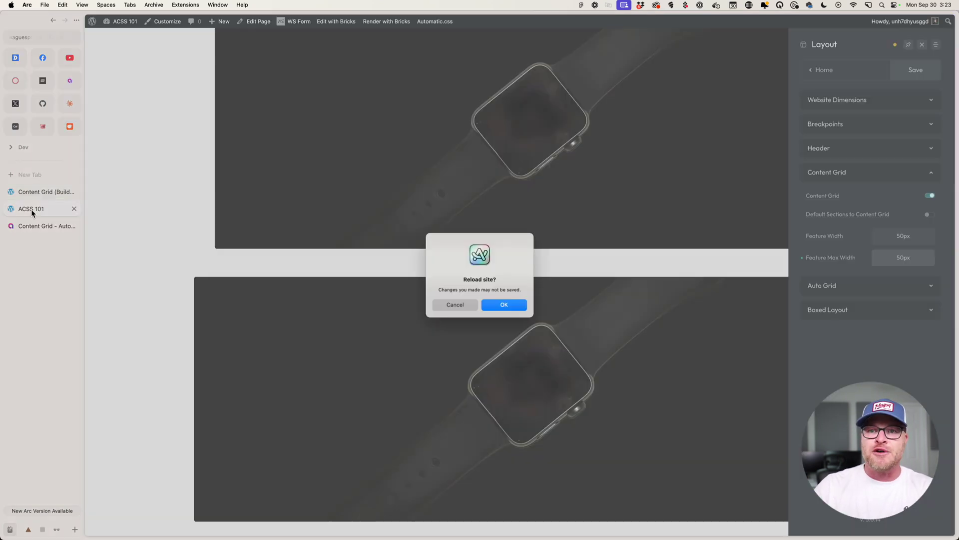
{"action": "left_click", "coordinate": [506, 306]}
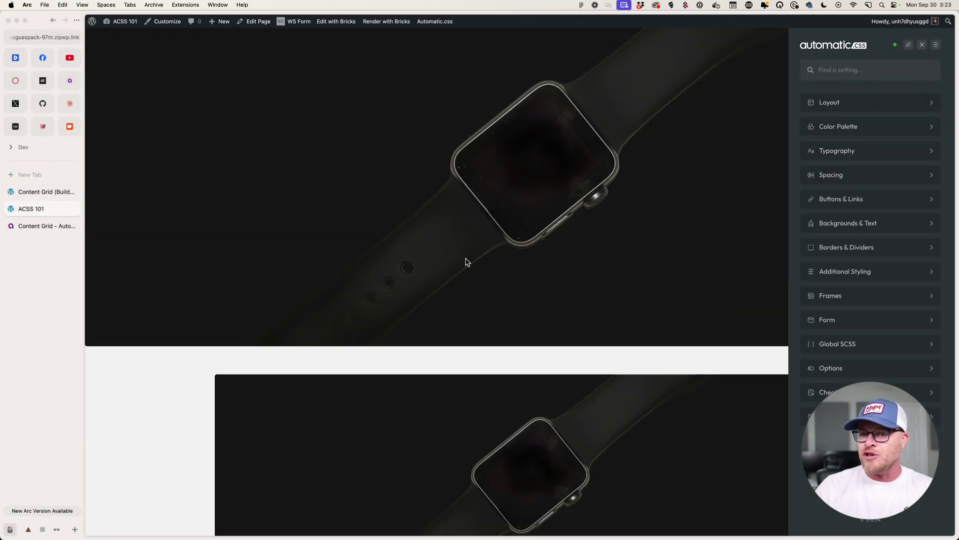
{"action": "scroll", "coordinate": [465, 262], "scroll_direction": "down", "scroll_amount": 5}
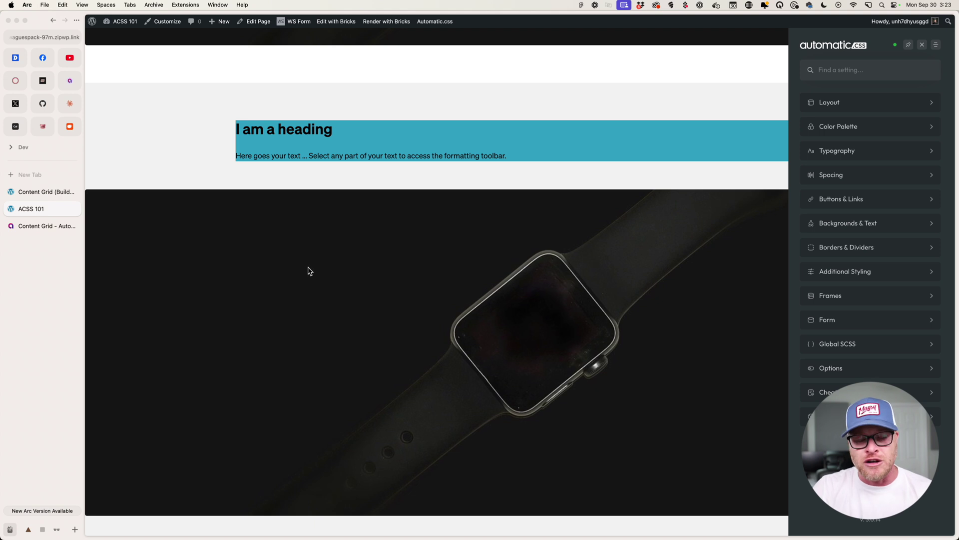
{"action": "scroll", "coordinate": [309, 272], "scroll_direction": "down", "scroll_amount": 6}
{"action": "scroll", "coordinate": [309, 271], "scroll_direction": "down", "scroll_amount": 3}
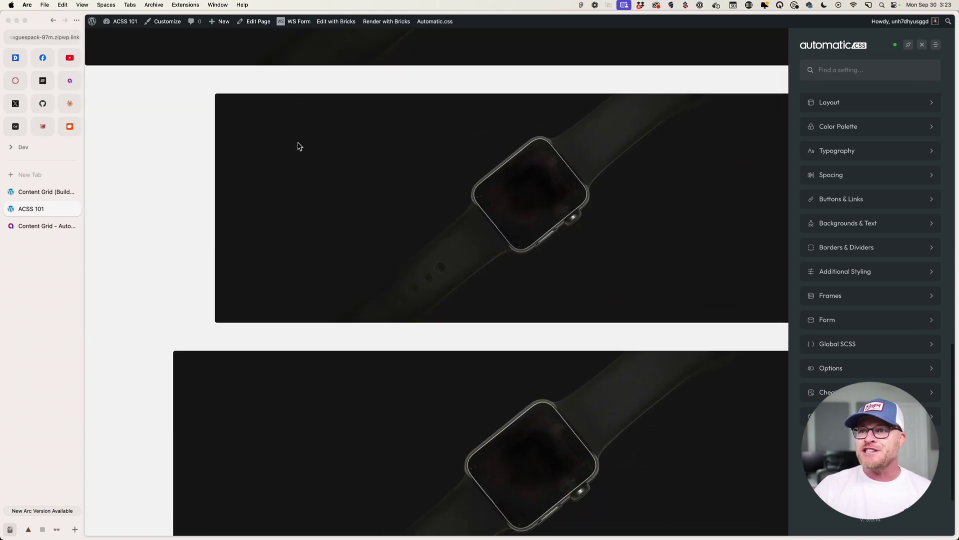
{"action": "scroll", "coordinate": [260, 349], "scroll_direction": "down", "scroll_amount": 2}
{"action": "scroll", "coordinate": [245, 319], "scroll_direction": "up", "scroll_amount": 1}
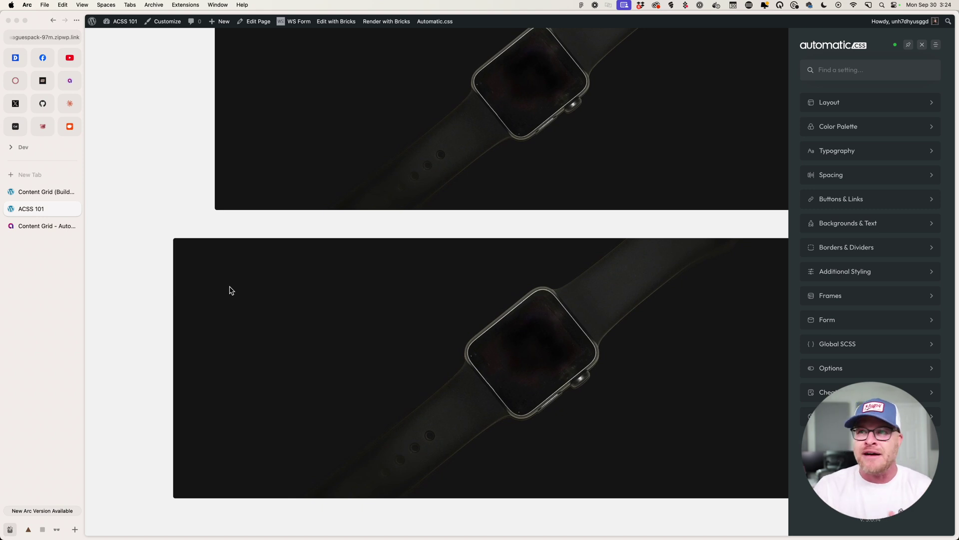
Return to the Bricks builder and delete the Content Grid Section's feature and feature-max image containers
{"action": "left_click", "coordinate": [46, 191]}
{"action": "left_click", "coordinate": [349, 148]}
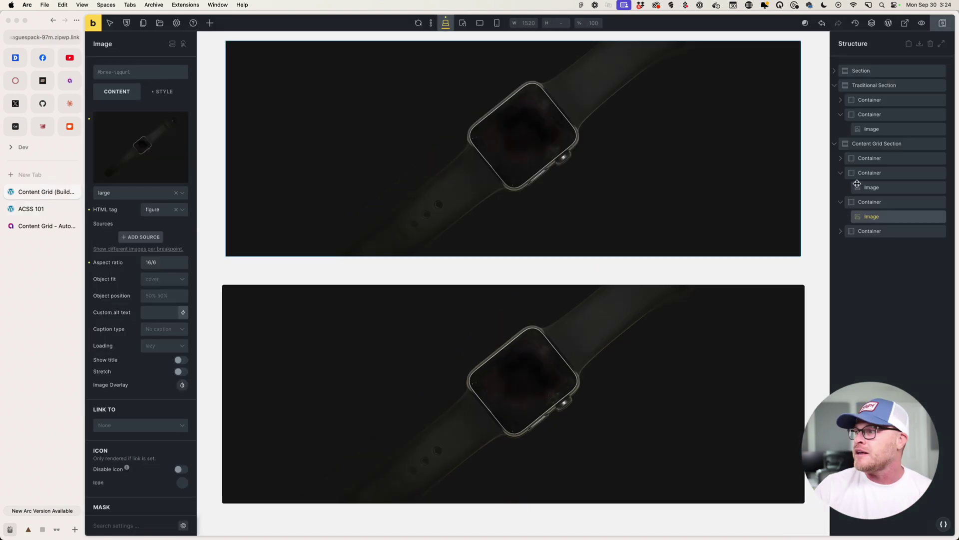
{"action": "left_click", "coordinate": [860, 201]}
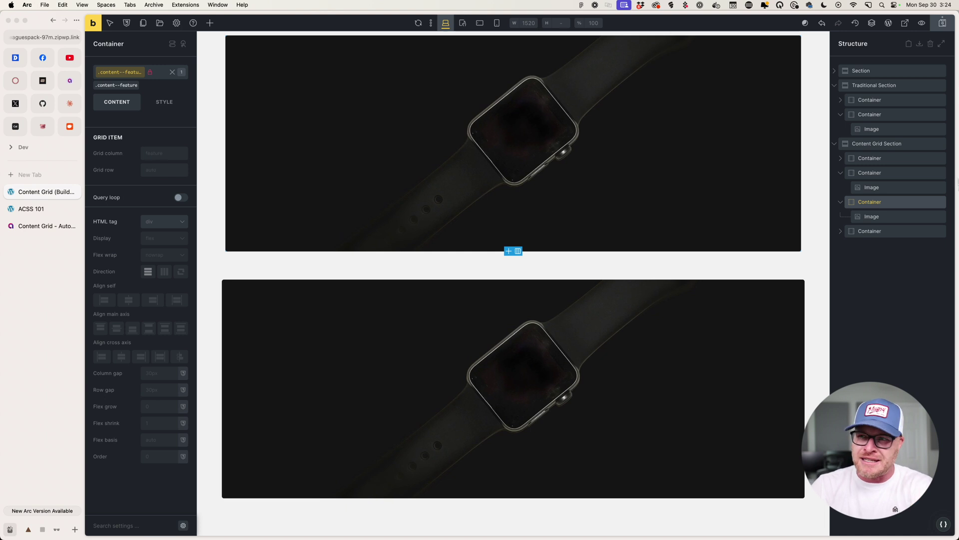
{"action": "mouse_move", "coordinate": [941, 203]}
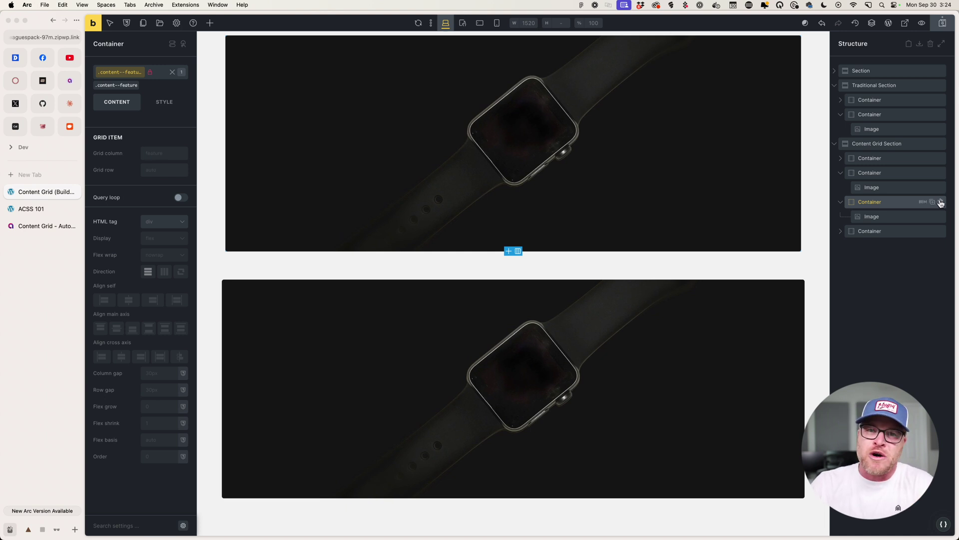
{"action": "left_click", "coordinate": [941, 203]}
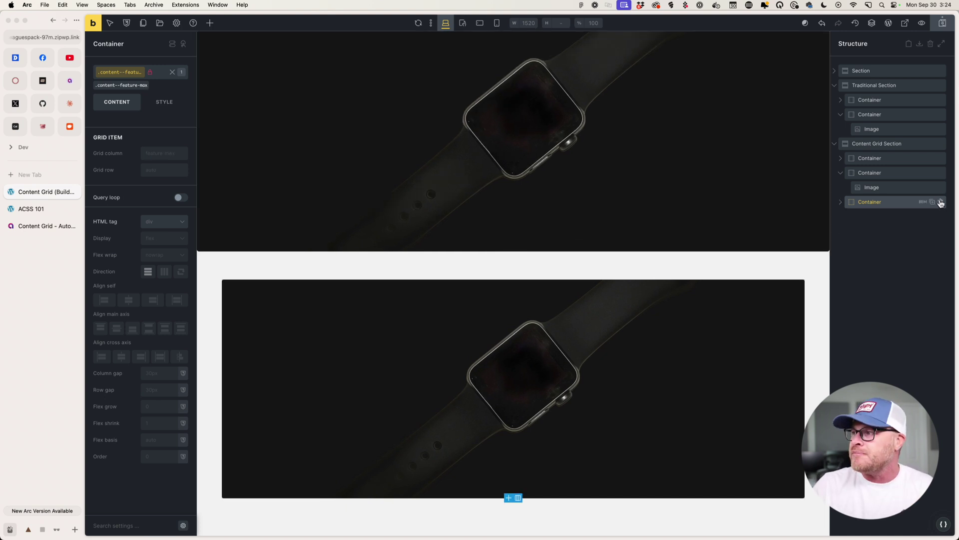
Move the Content Grid Section's image out of its container to sit directly in the section, and delete the empty container
{"action": "left_click_drag", "start_coordinate": [877, 188], "coordinate": [874, 173]}
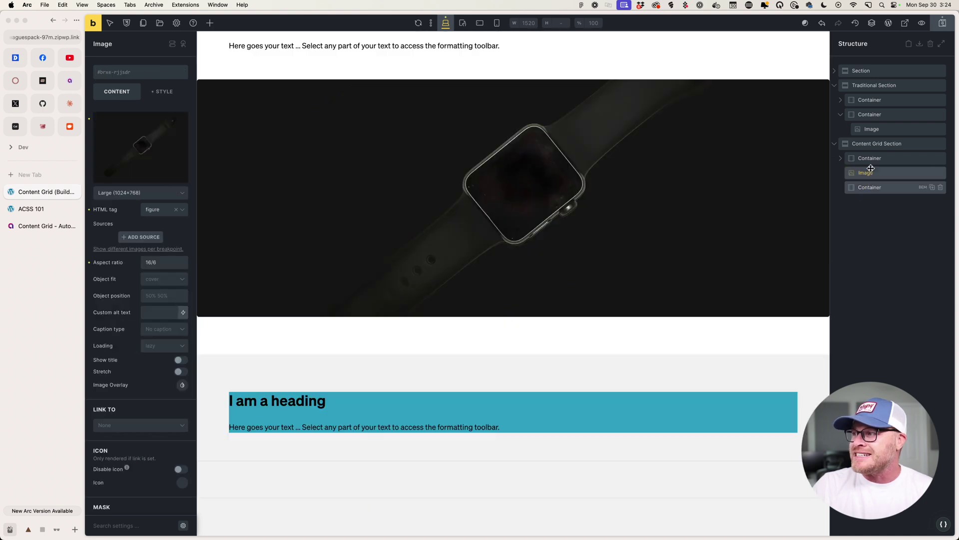
{"action": "left_click", "coordinate": [941, 186]}
{"action": "left_click", "coordinate": [868, 174]}
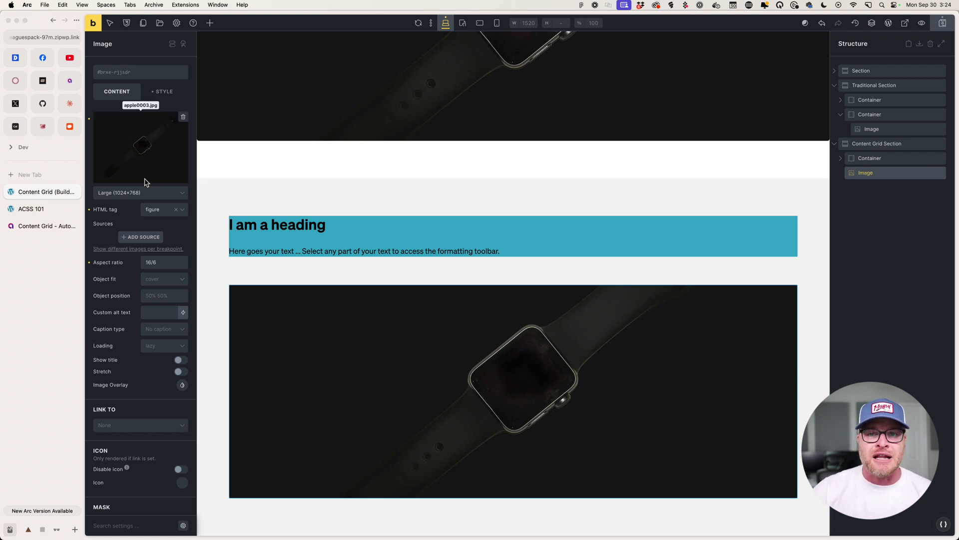
Look through the image's style settings, check its width on the live ACSS 101 page, and return to the Bricks builder
{"action": "left_click", "coordinate": [164, 92]}
{"action": "scroll", "coordinate": [162, 383], "scroll_direction": "down", "scroll_amount": 10}
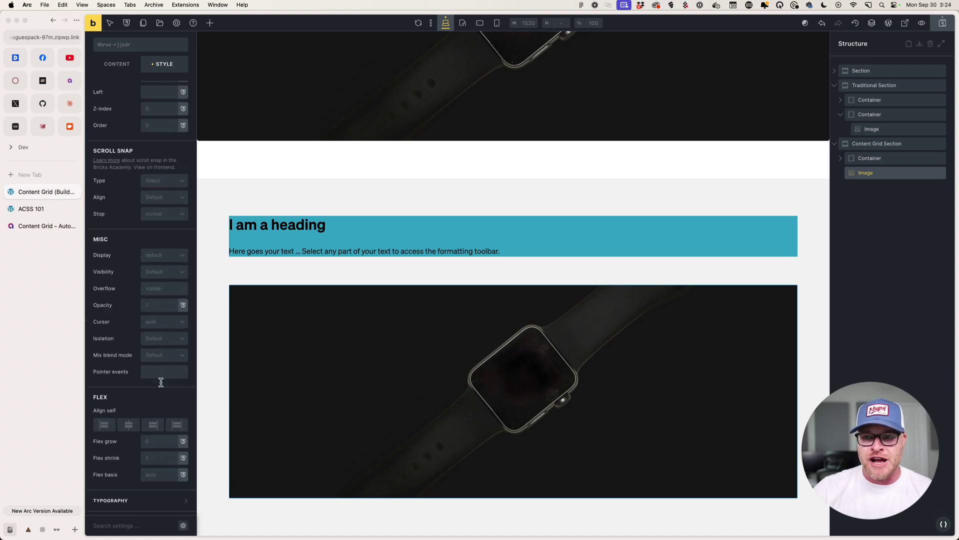
{"action": "scroll", "coordinate": [165, 390], "scroll_direction": "up", "scroll_amount": 10}
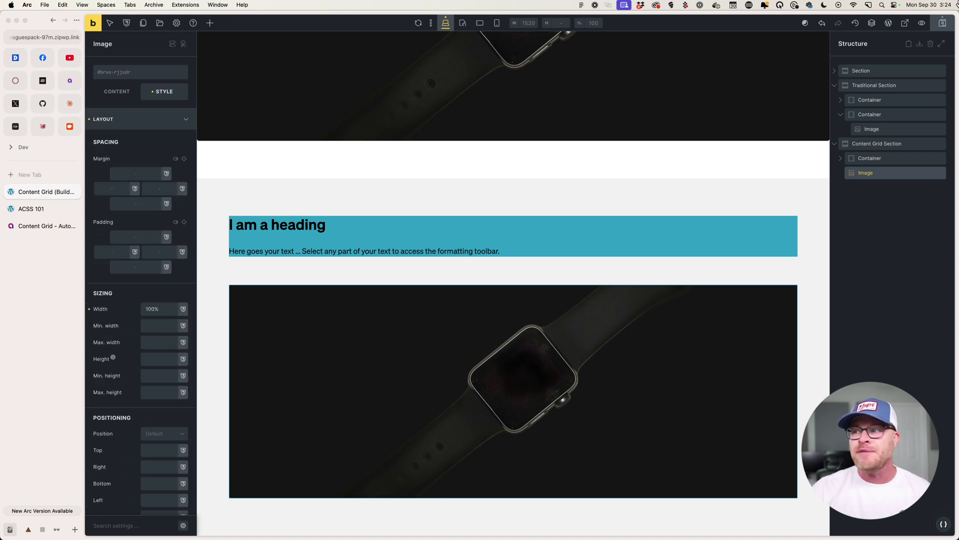
{"action": "left_click", "coordinate": [31, 211]}
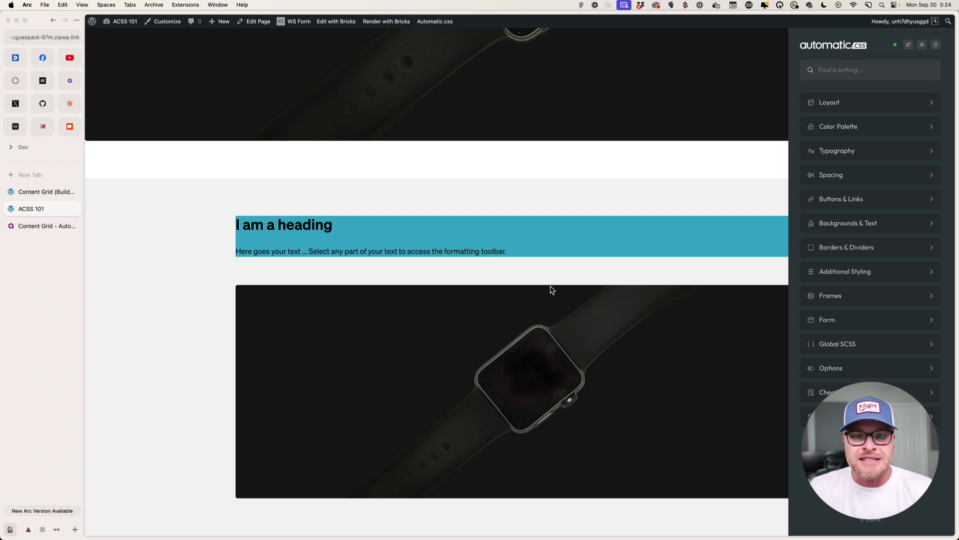
{"action": "left_click", "coordinate": [50, 193]}
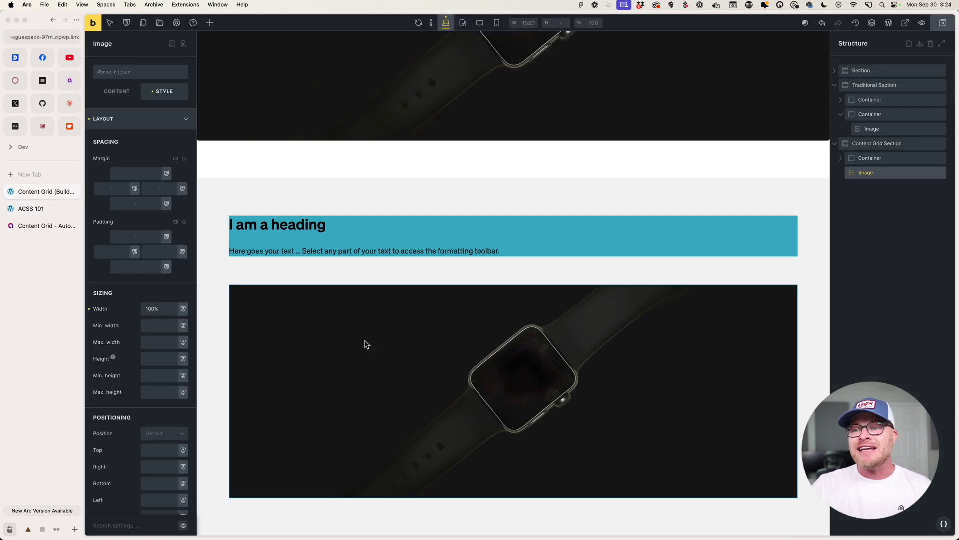
Assign the content--full class directly to the Content Grid Section's image
{"action": "left_click", "coordinate": [160, 120]}
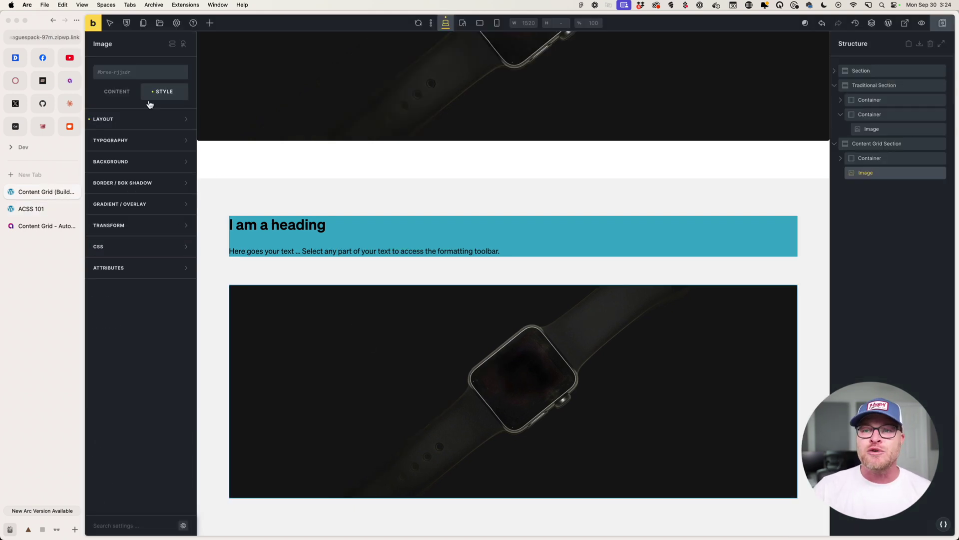
{"action": "left_click", "coordinate": [128, 74]}
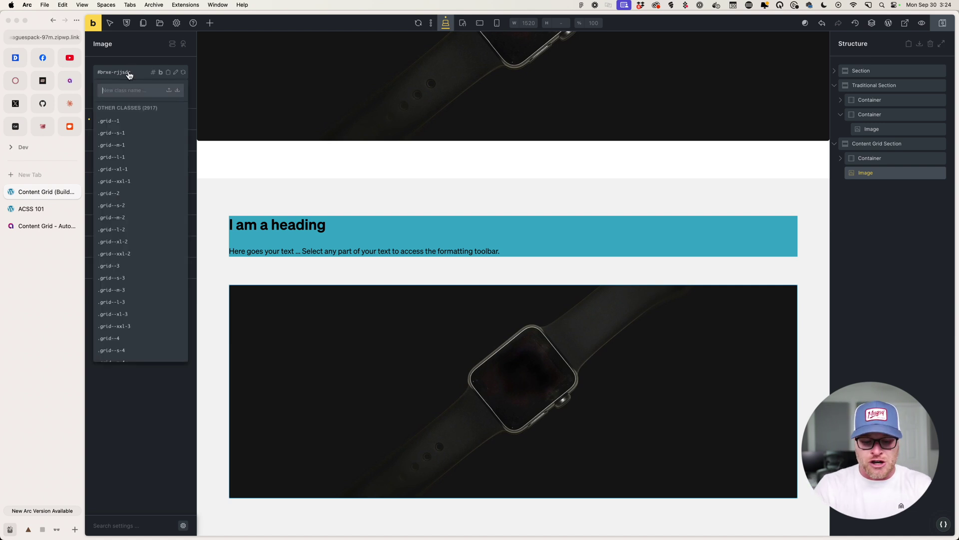
{"action": "type", "text": "feat"}
{"action": "key", "text": "BackSpace"}
{"action": "key", "text": "BackSpace"}
{"action": "key", "text": "BackSpace"}
{"action": "key", "text": "BackSpace"}
{"action": "type", "text": "full"}
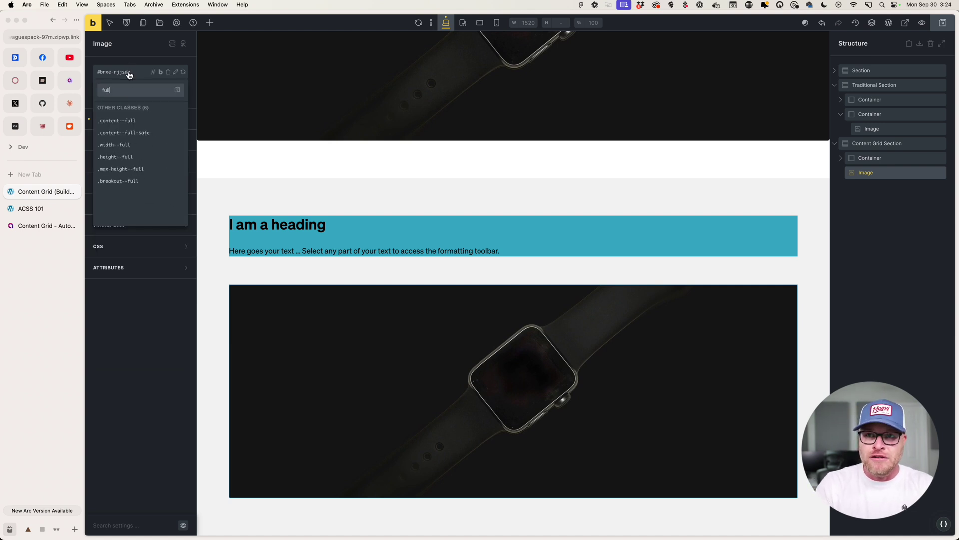
{"action": "key", "text": "super+a"}
{"action": "type", "text": "content--ful"}
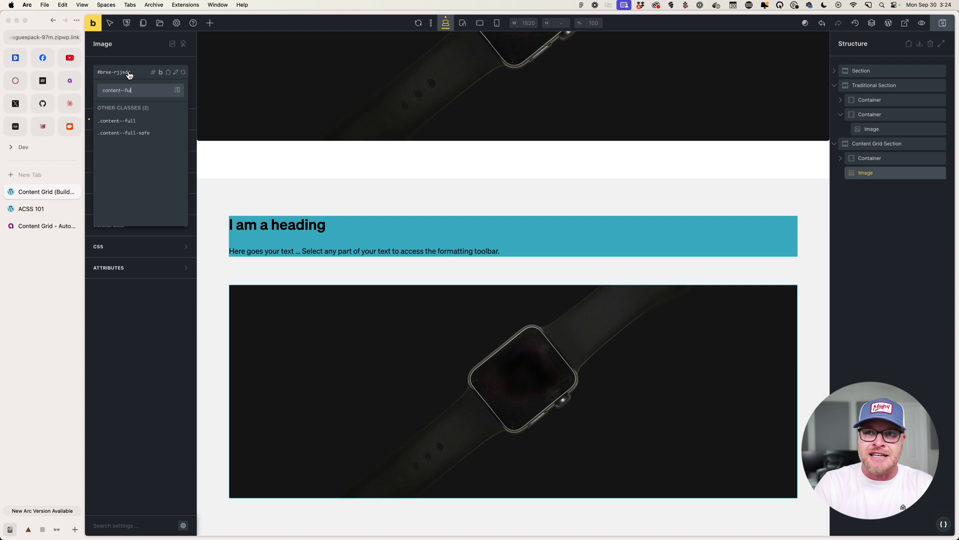
{"action": "key", "text": "Return"}
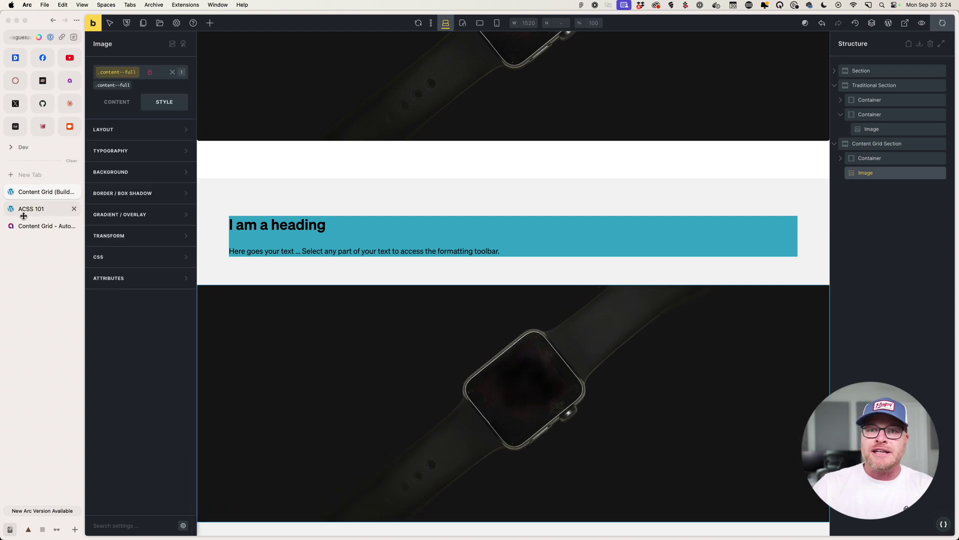
Examine the image with the content--full class on the live ACSS 101 page and return to the Bricks builder
{"action": "left_click", "coordinate": [64, 209]}
{"action": "scroll", "coordinate": [367, 267], "scroll_direction": "down", "scroll_amount": 3}
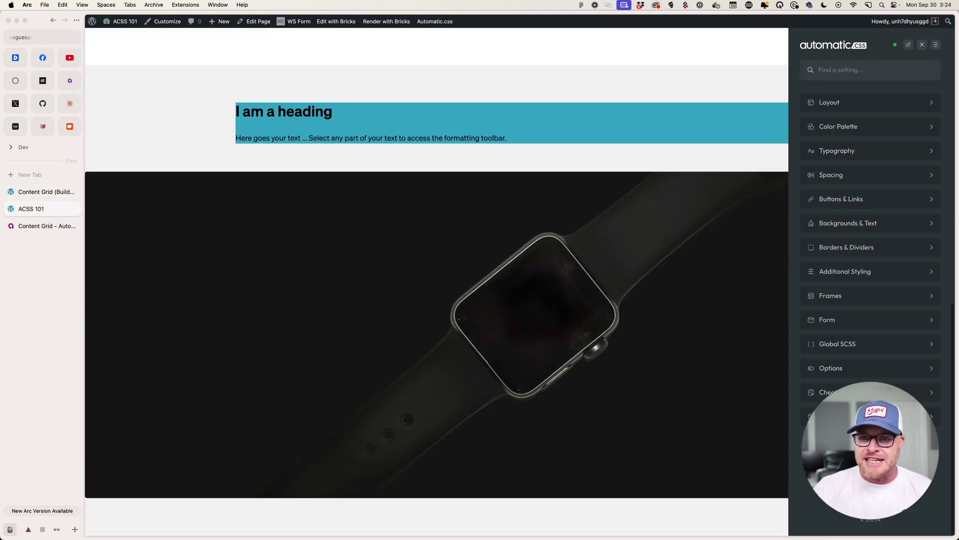
{"action": "left_click", "coordinate": [56, 196]}
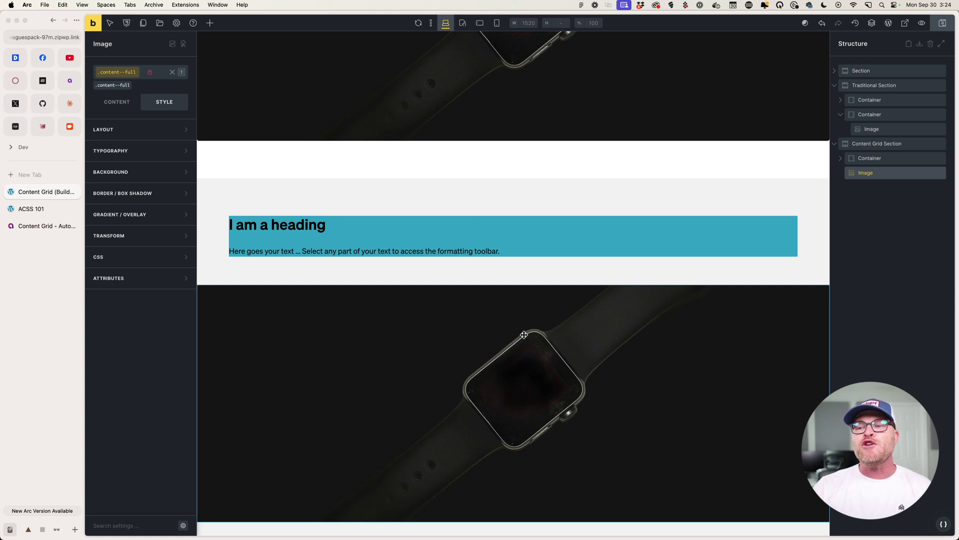
Remove the content--full class from the image and add custom CSS at ID level setting grid-column: full on %root%
{"action": "left_click", "coordinate": [131, 81]}
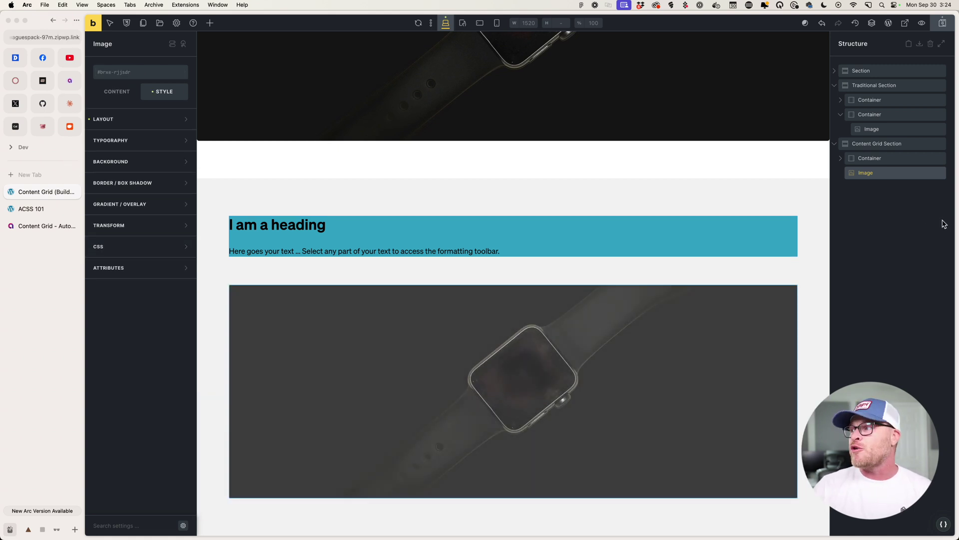
{"action": "left_click", "coordinate": [131, 248]}
{"action": "left_click", "coordinate": [145, 317]}
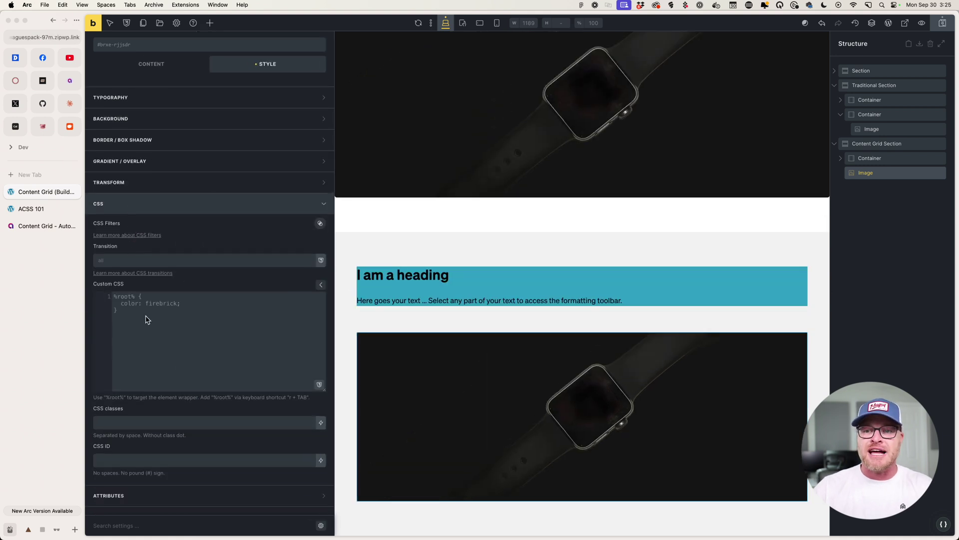
{"action": "type", "text": "r"}
{"action": "key", "text": "Tab"}
{"action": "type", "text": "{"}
{"action": "key", "text": "Return"}
{"action": "type", "text": "grid-colu"}
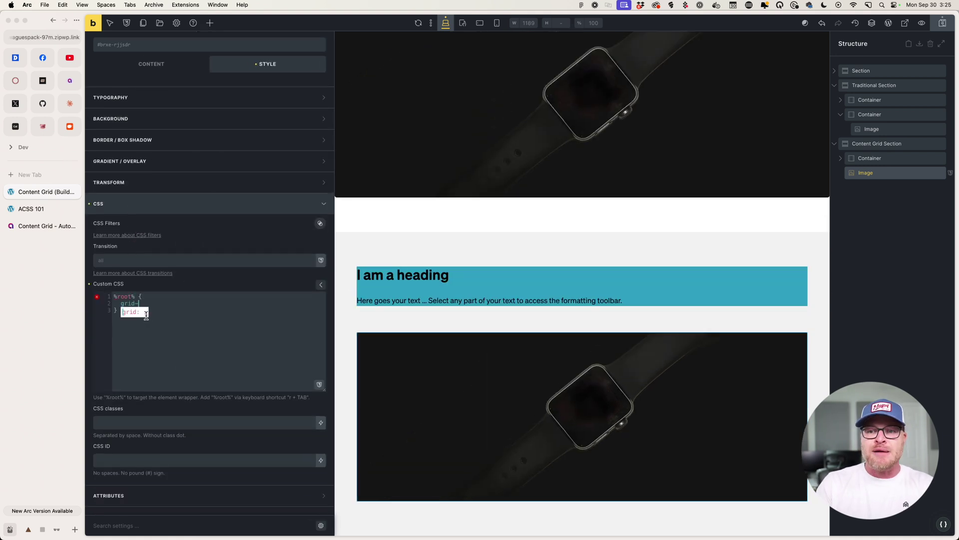
{"action": "type", "text": "mn: full;"}
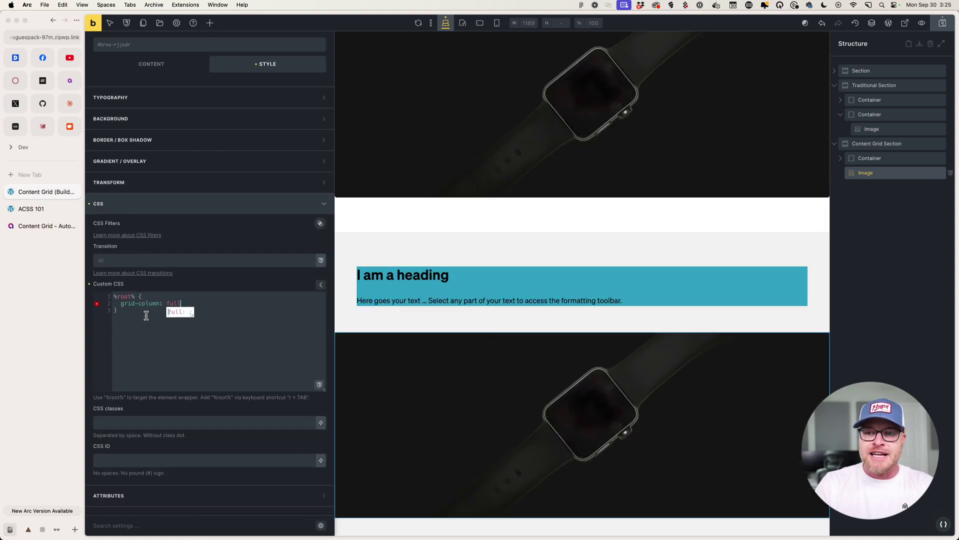
Check the image on the live page, change its custom CSS to grid-column: full / content-end, and save
{"action": "left_click", "coordinate": [25, 210]}
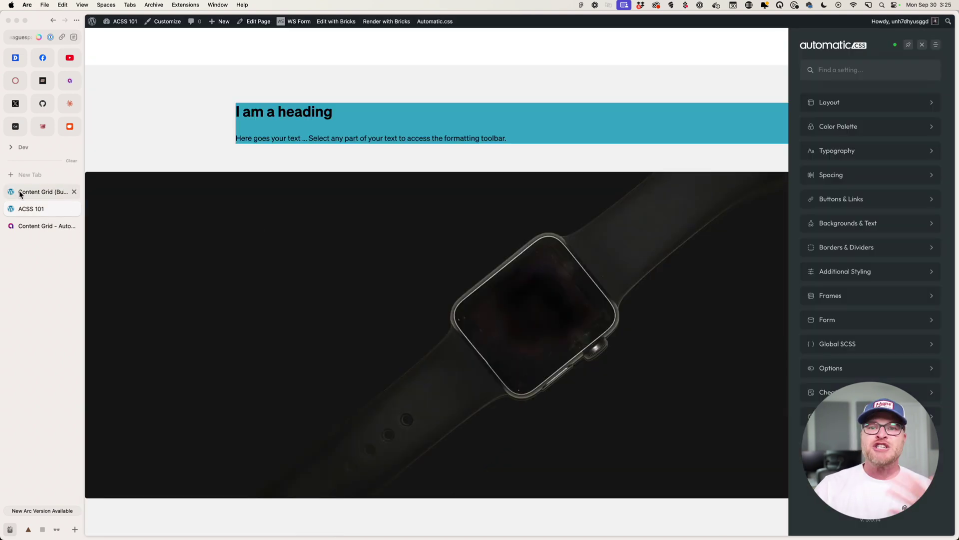
{"action": "left_click", "coordinate": [30, 192]}
{"action": "left_click", "coordinate": [204, 305]}
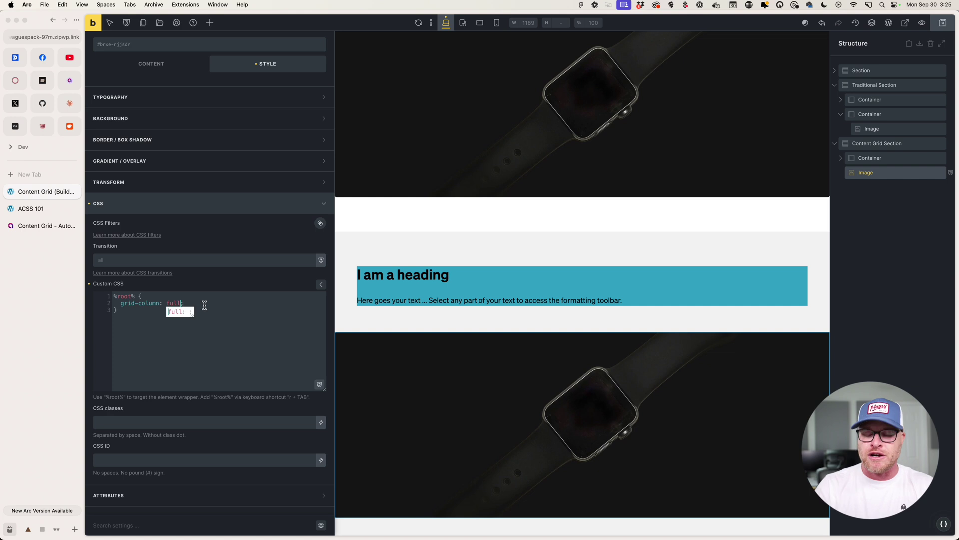
{"action": "type", "text": "/ content-end"}
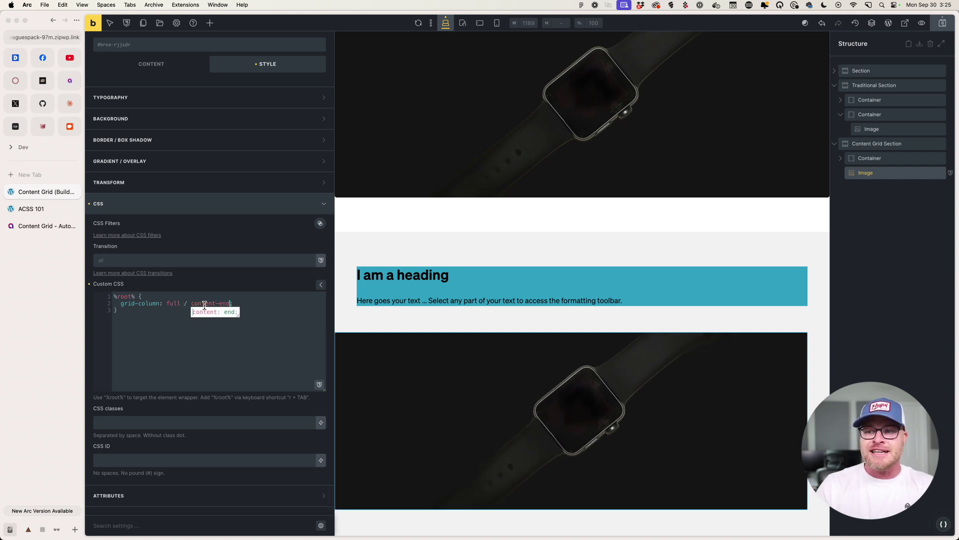
{"action": "key", "text": "super+s"}
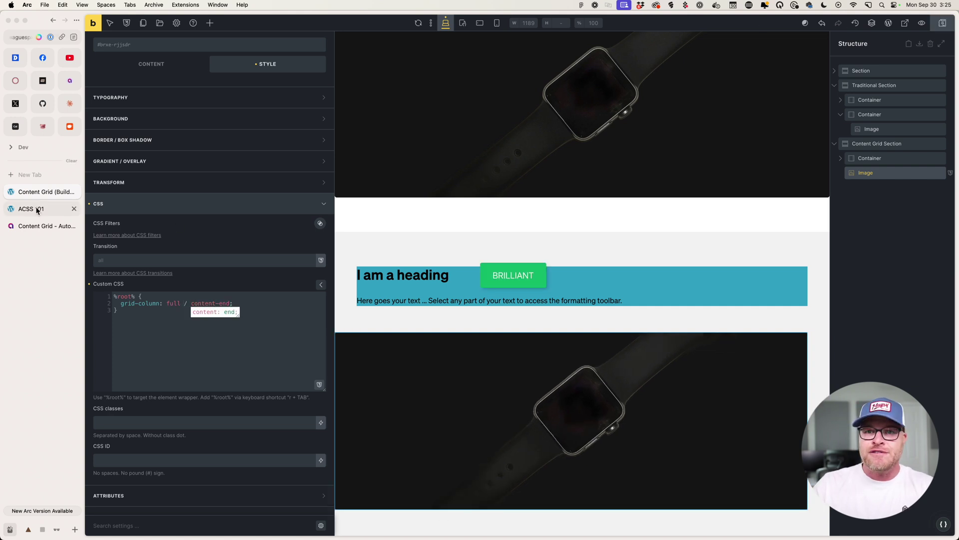
Close the Automatic.css dashboard on the live ACSS 101 page and examine where the image starts and ends relative to the heading
{"action": "left_click", "coordinate": [31, 209]}
{"action": "scroll", "coordinate": [715, 276], "scroll_direction": "up", "scroll_amount": 3}
{"action": "left_click", "coordinate": [922, 45]}
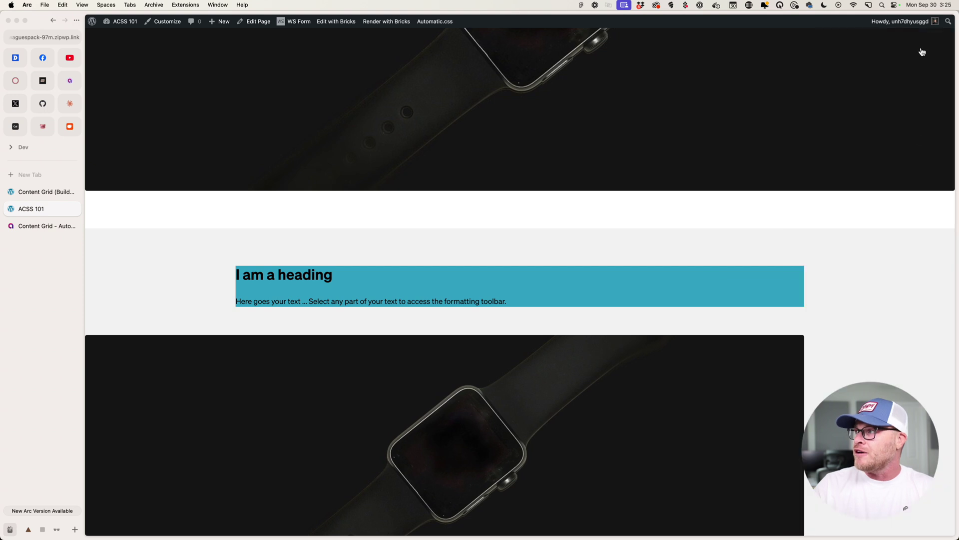
{"action": "scroll", "coordinate": [866, 272], "scroll_direction": "down", "scroll_amount": 3}
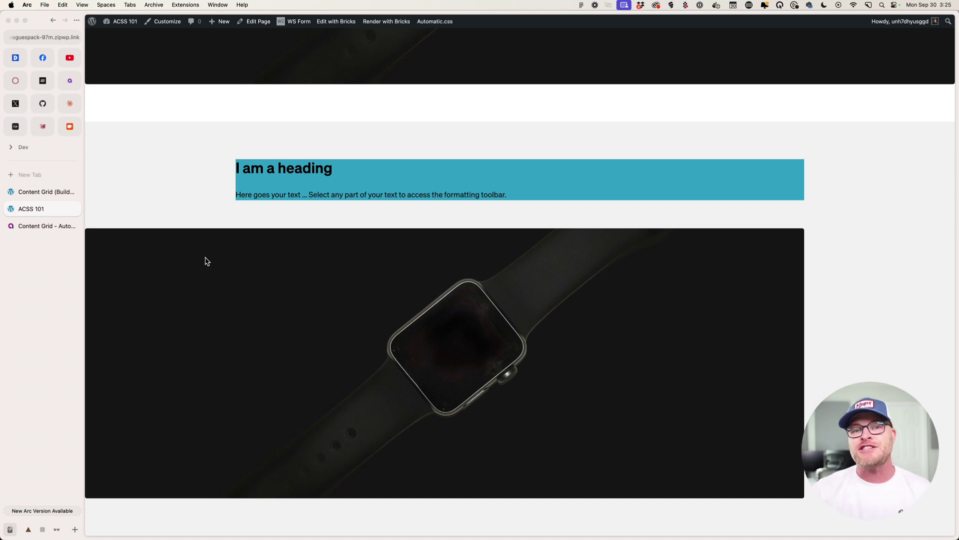
Examine the Content Grid documentation on automaticcss.com, from the zone diagram through the Feature, Feature Max and Full zone sections
{"action": "left_click", "coordinate": [39, 225]}
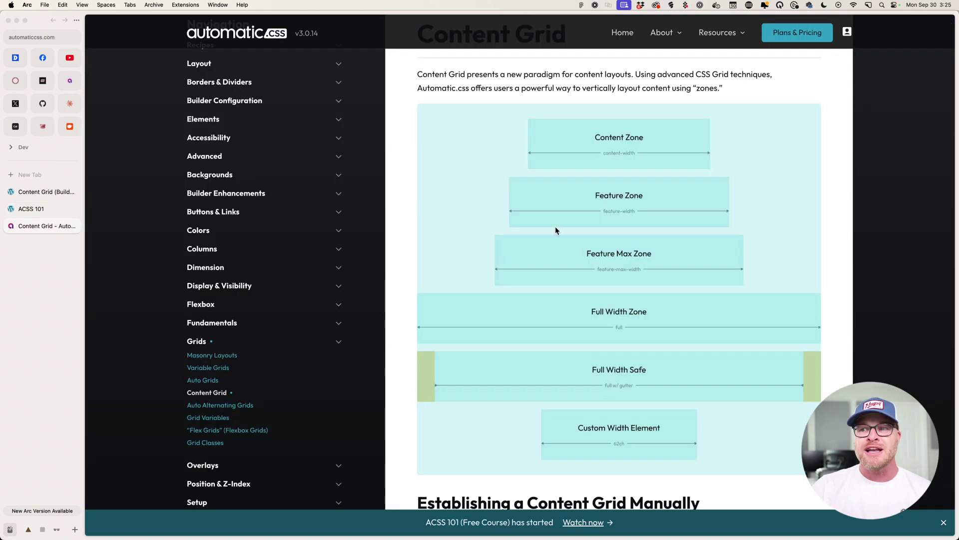
{"action": "scroll", "coordinate": [633, 244], "scroll_direction": "up", "scroll_amount": 2}
{"action": "scroll", "coordinate": [633, 244], "scroll_direction": "down", "scroll_amount": 3}
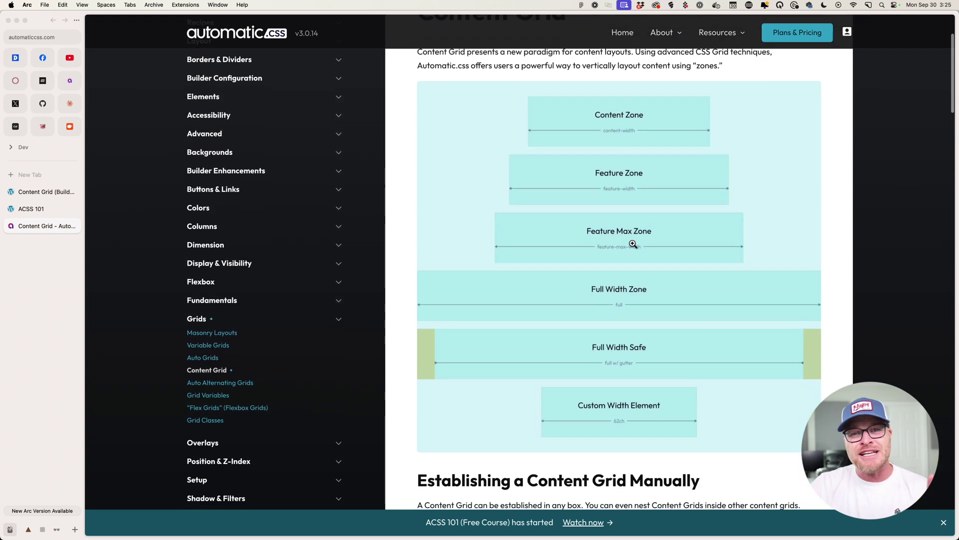
{"action": "scroll", "coordinate": [632, 244], "scroll_direction": "down", "scroll_amount": 3}
{"action": "scroll", "coordinate": [633, 244], "scroll_direction": "down", "scroll_amount": 5}
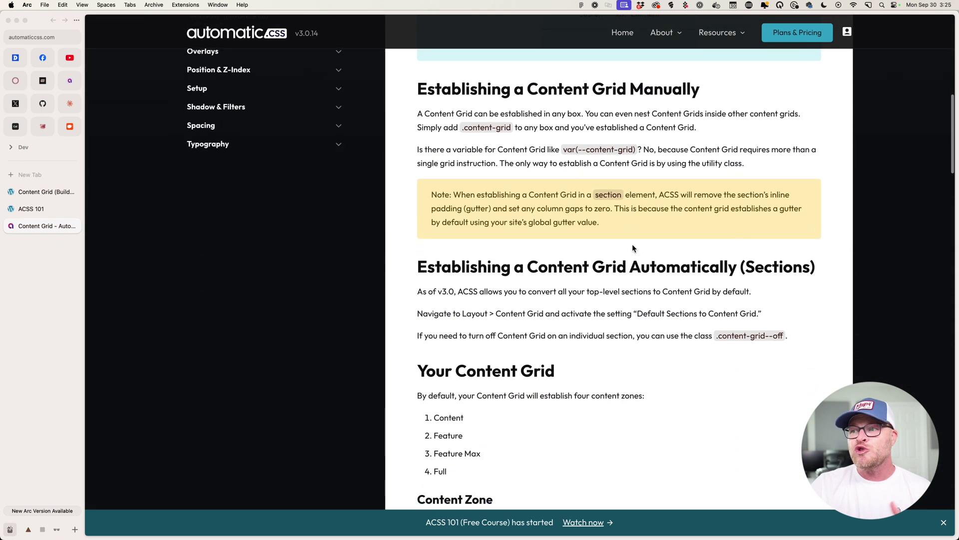
{"action": "scroll", "coordinate": [632, 249], "scroll_direction": "down", "scroll_amount": 10}
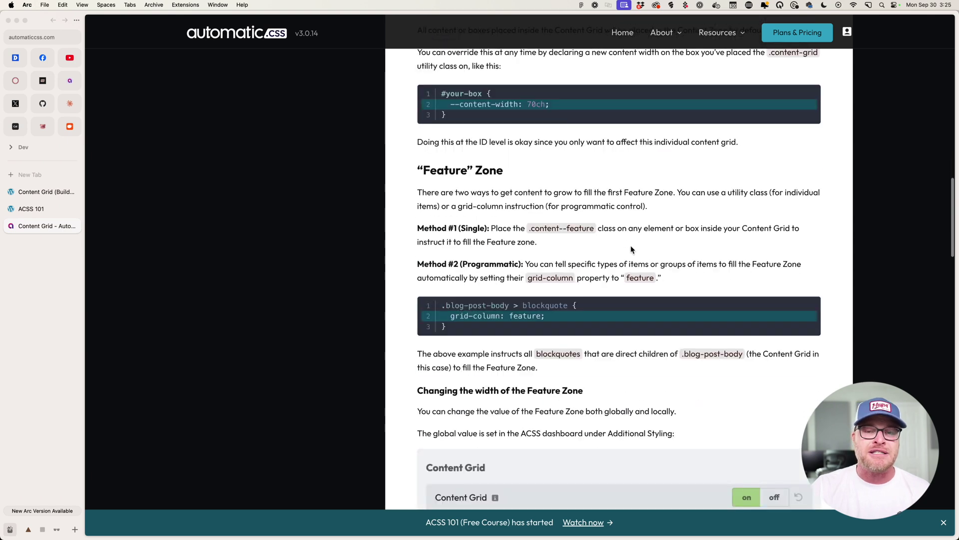
{"action": "scroll", "coordinate": [631, 250], "scroll_direction": "down", "scroll_amount": 20}
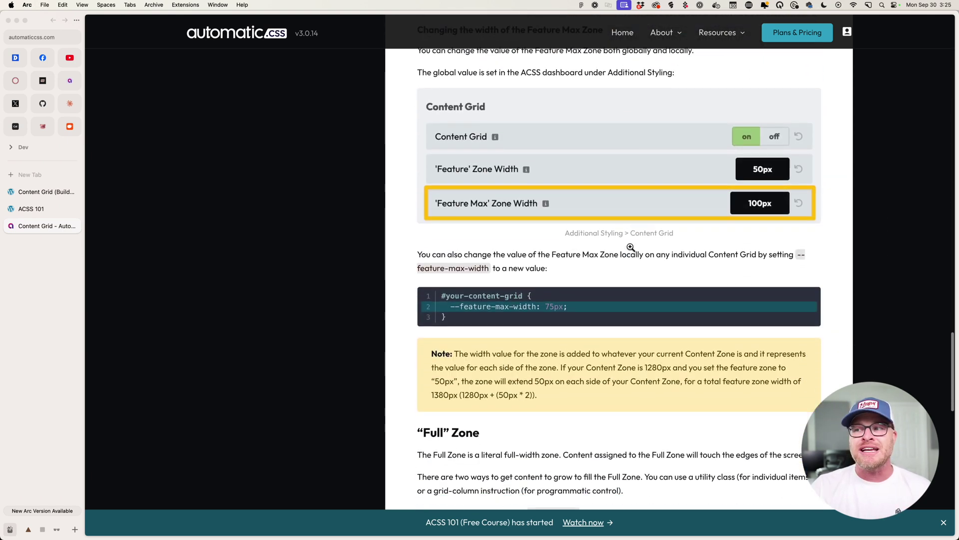
{"action": "scroll", "coordinate": [631, 247], "scroll_direction": "up", "scroll_amount": 20}
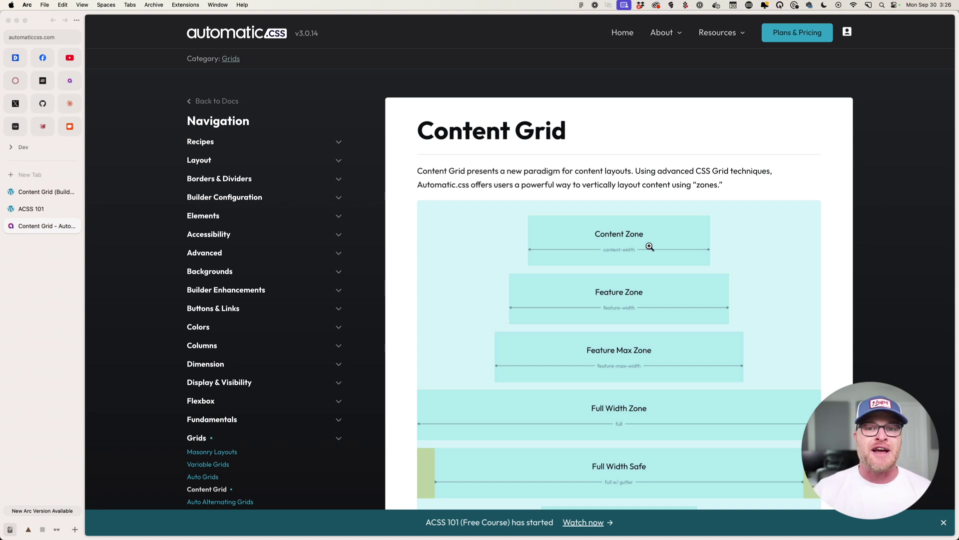
{"action": "scroll", "coordinate": [598, 229], "scroll_direction": "down", "scroll_amount": 1}
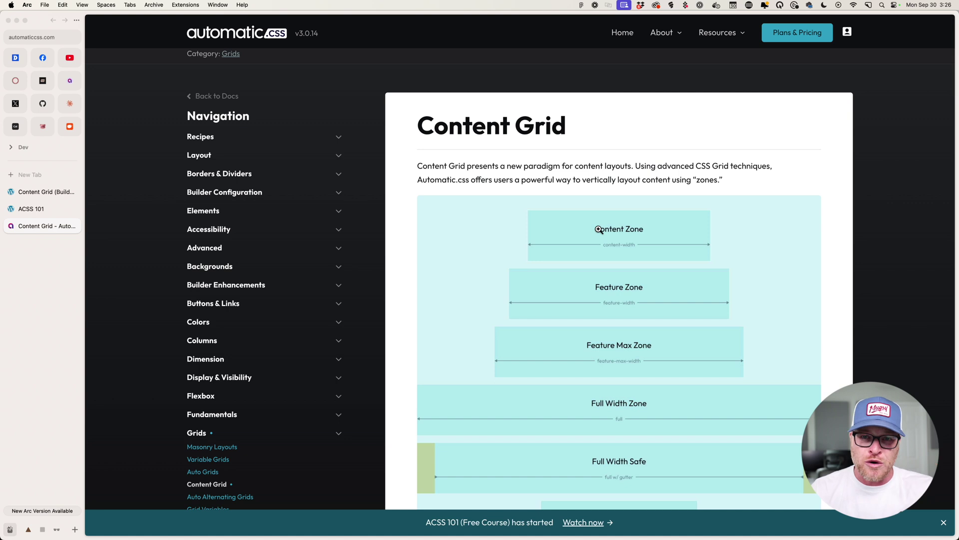